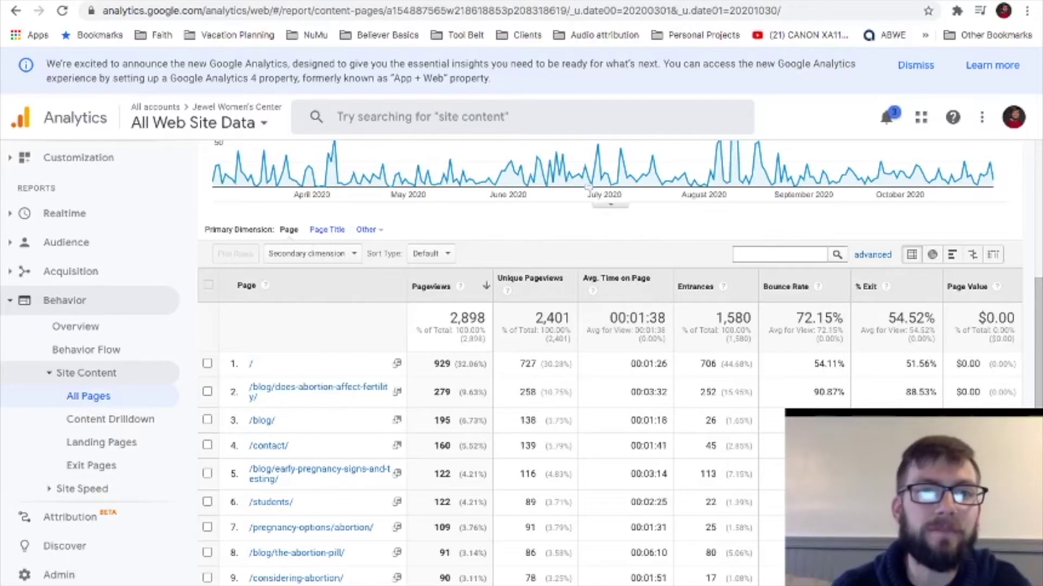
Look through the blog post "Will abortion affect my fertility?", covering the header banner, introduction, article sections and contact form
scroll(308, 191, "down", 5)
scroll(308, 191, "down", 4)
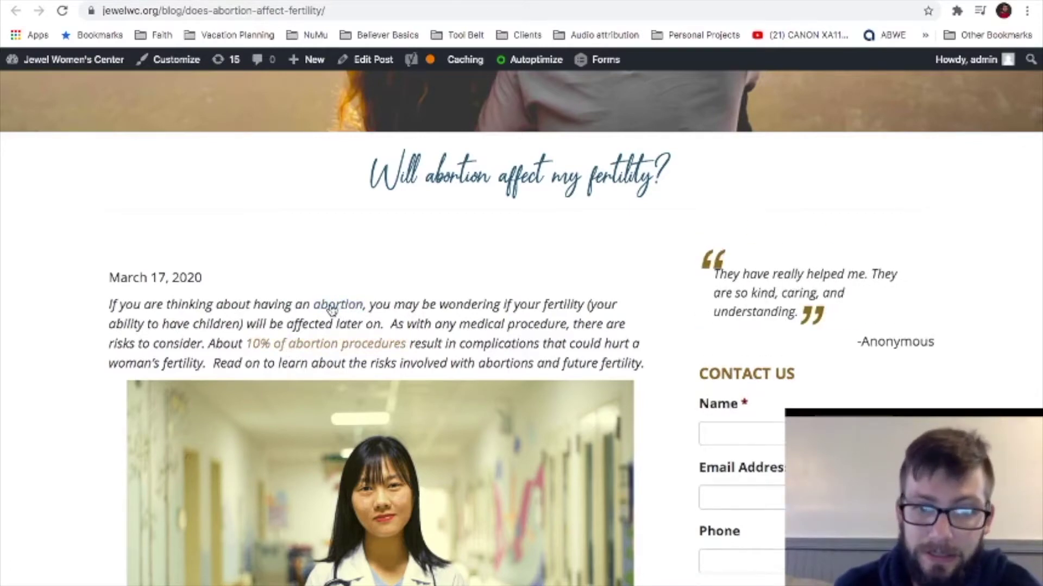
scroll(421, 269, "up", 5)
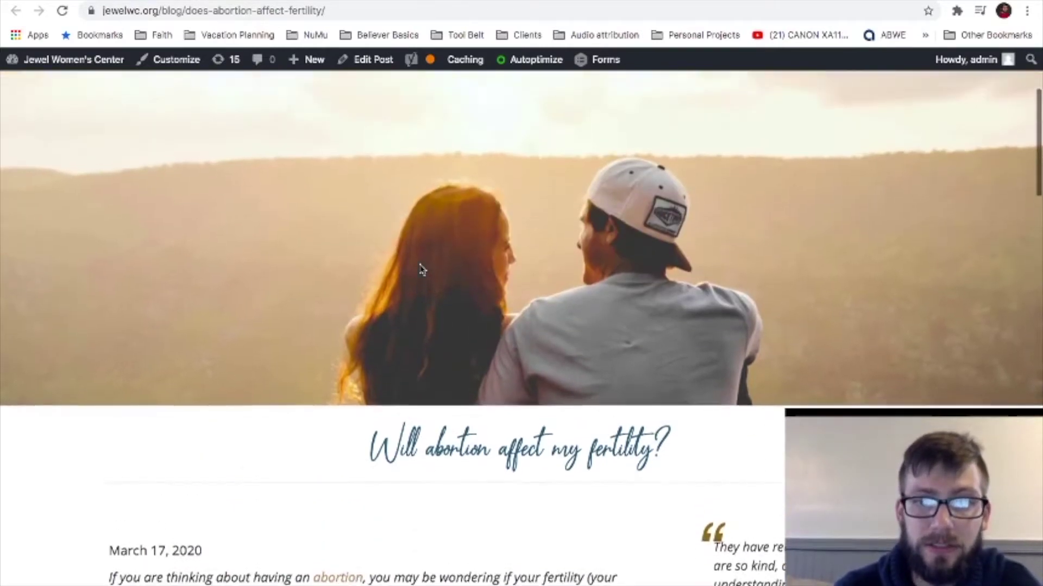
scroll(421, 268, "up", 3)
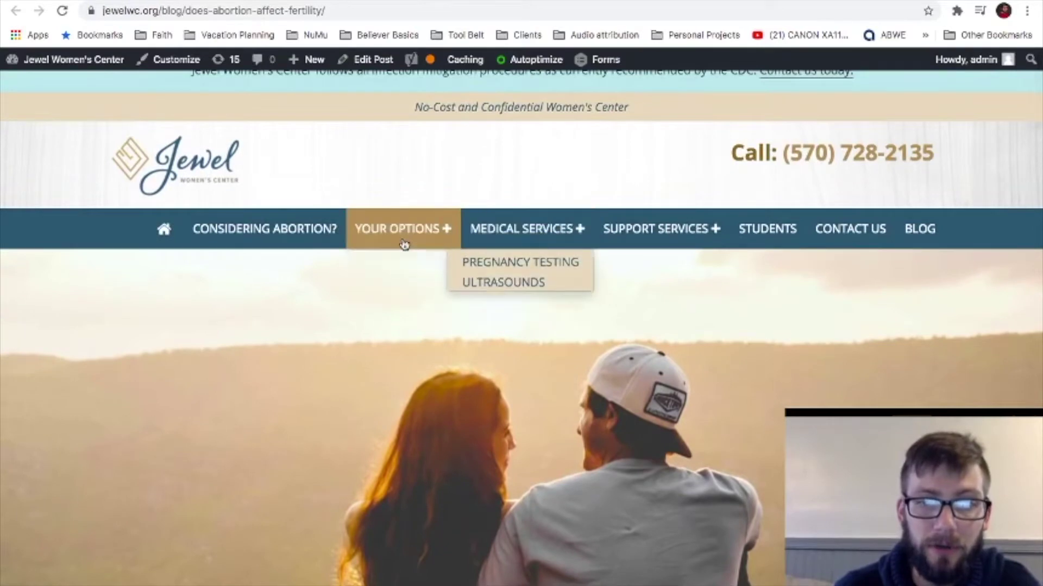
scroll(286, 326, "down", 5)
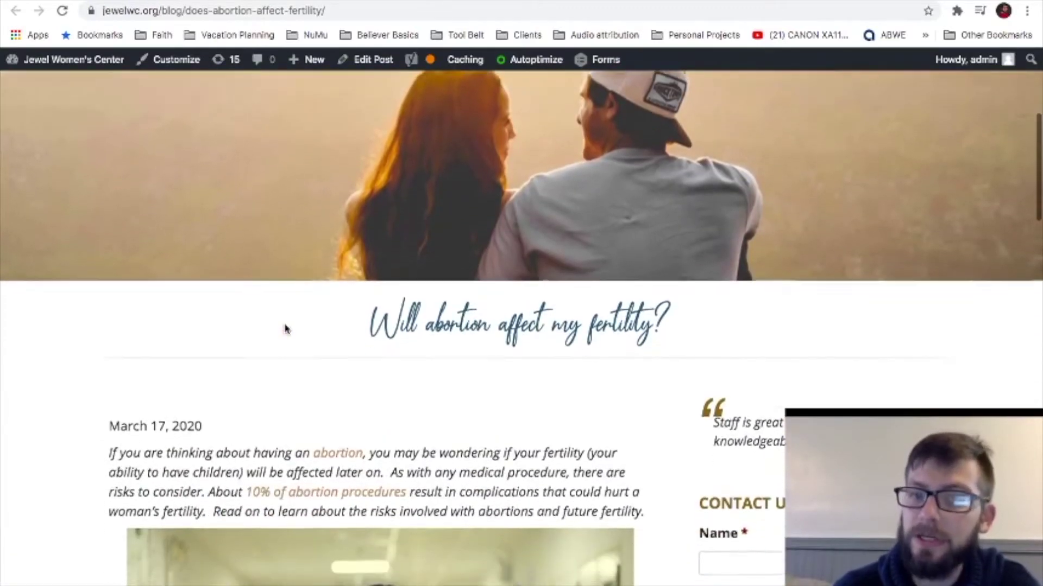
scroll(286, 328, "down", 7)
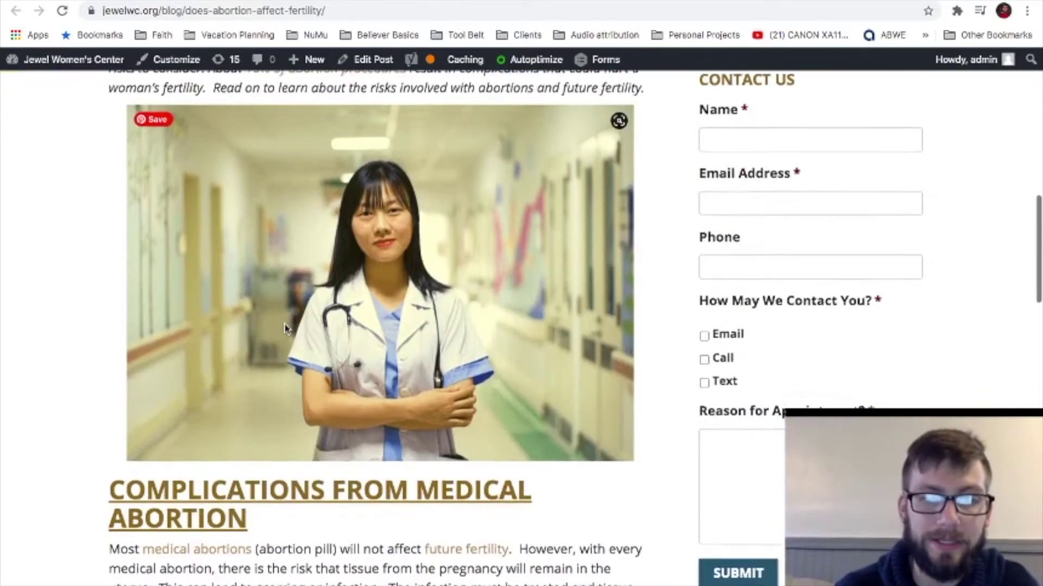
scroll(286, 329, "down", 13)
scroll(285, 324, "down", 9)
scroll(284, 326, "up", 11)
scroll(284, 329, "up", 20)
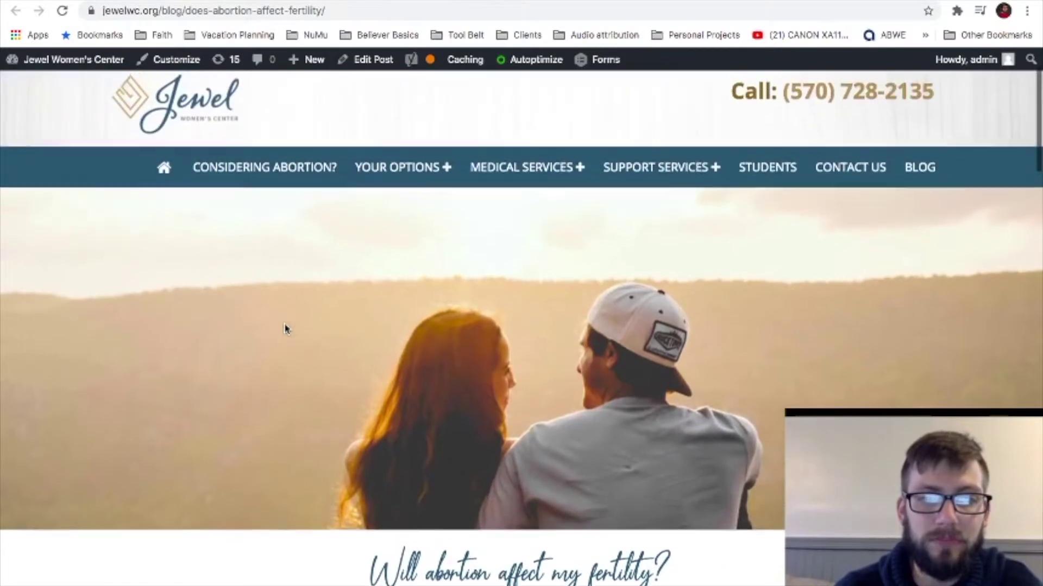
scroll(286, 328, "down", 4)
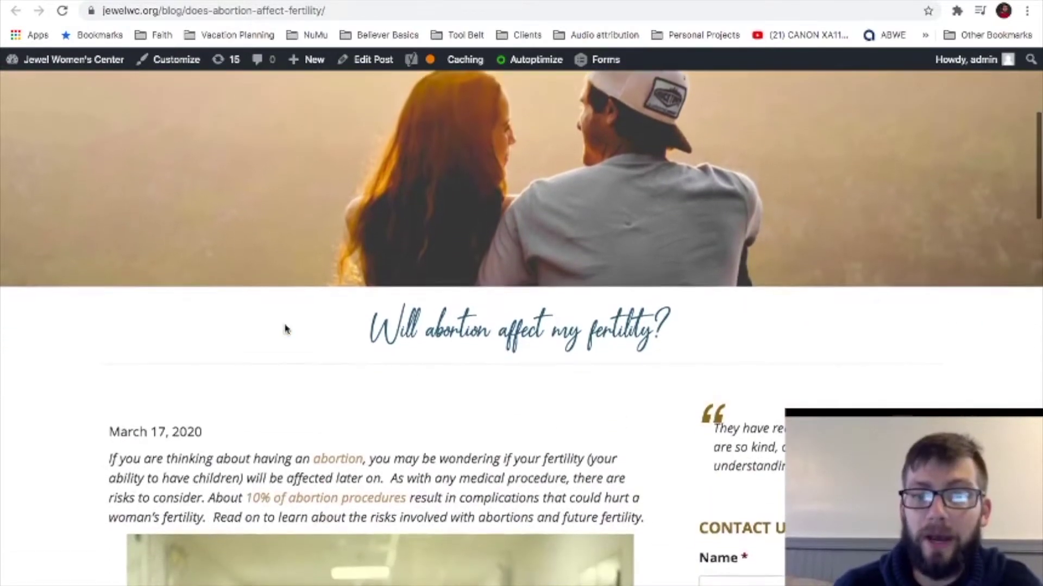
scroll(286, 328, "down", 2)
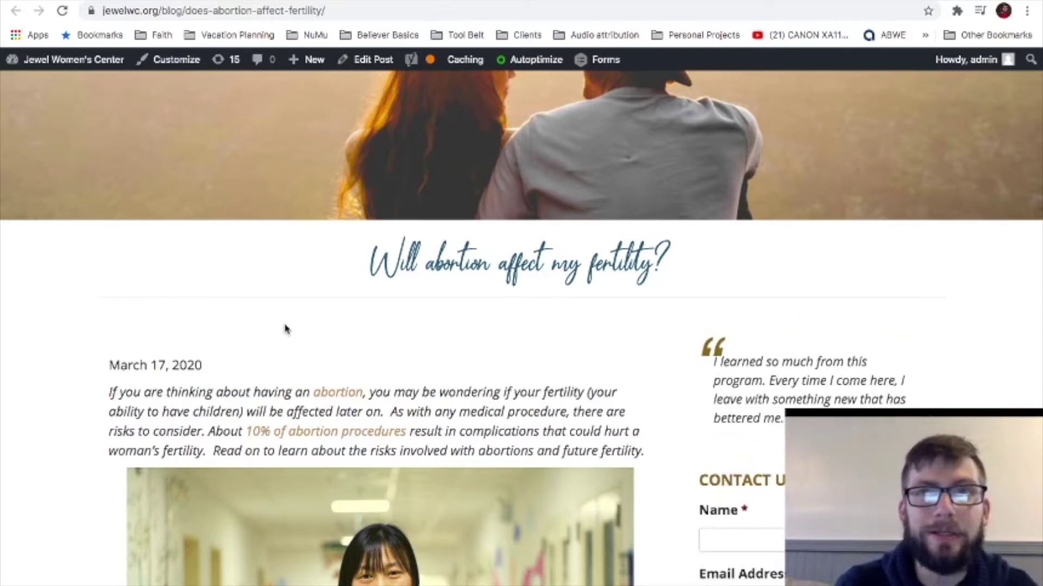
Check the fertility post's metrics in the Google Analytics All Pages report, and return to the post's header and title
left_click(80, 2)
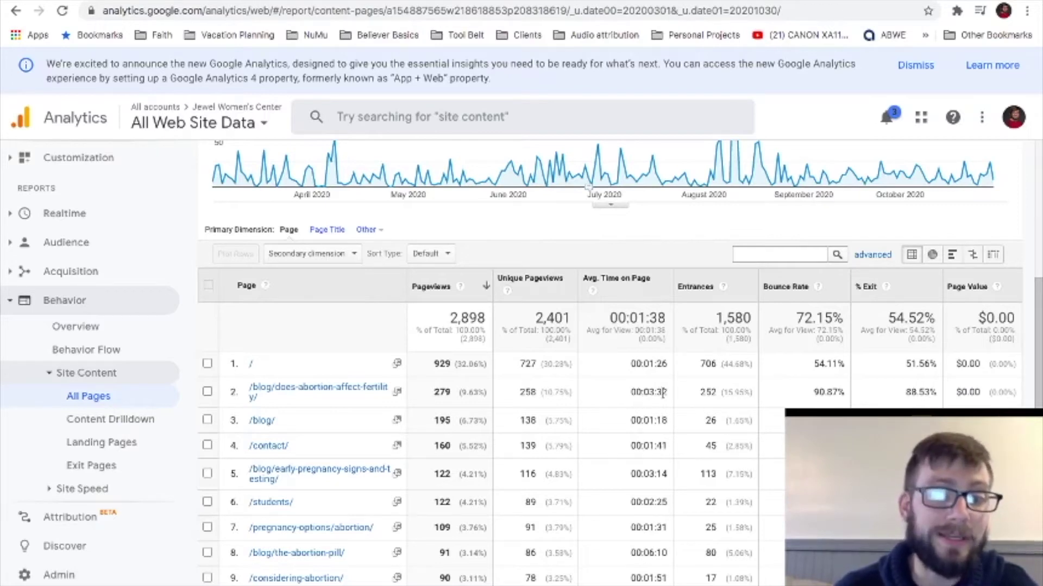
left_click(330, 391)
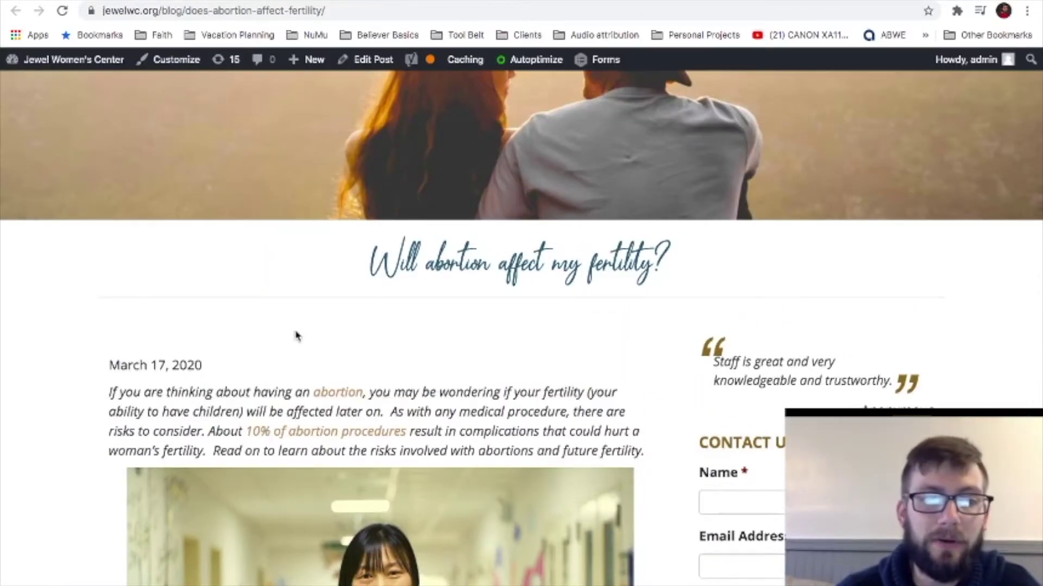
scroll(297, 336, "up", 1)
scroll(297, 337, "up", 5)
scroll(297, 337, "down", 6)
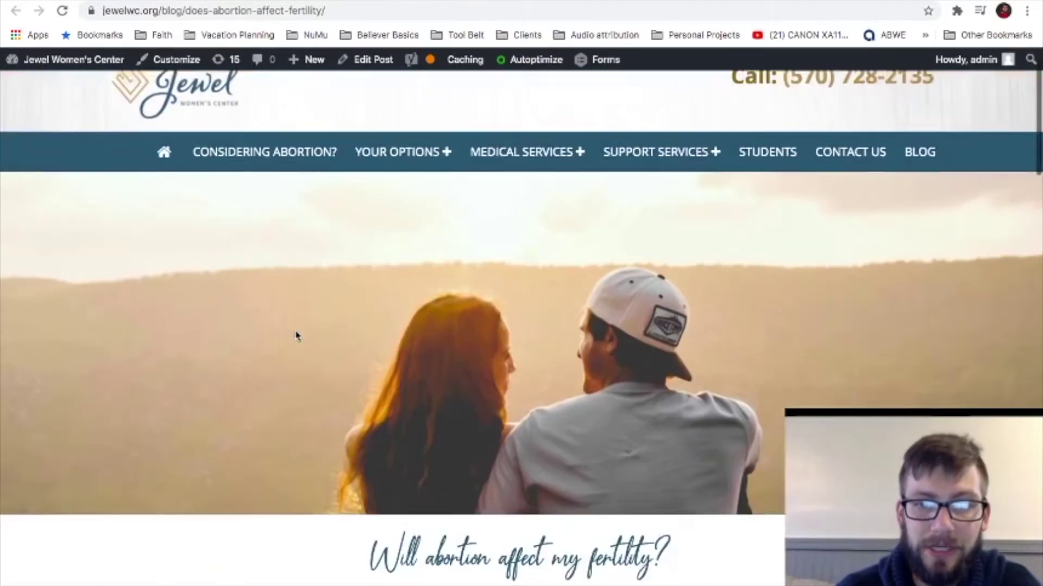
scroll(297, 337, "down", 1)
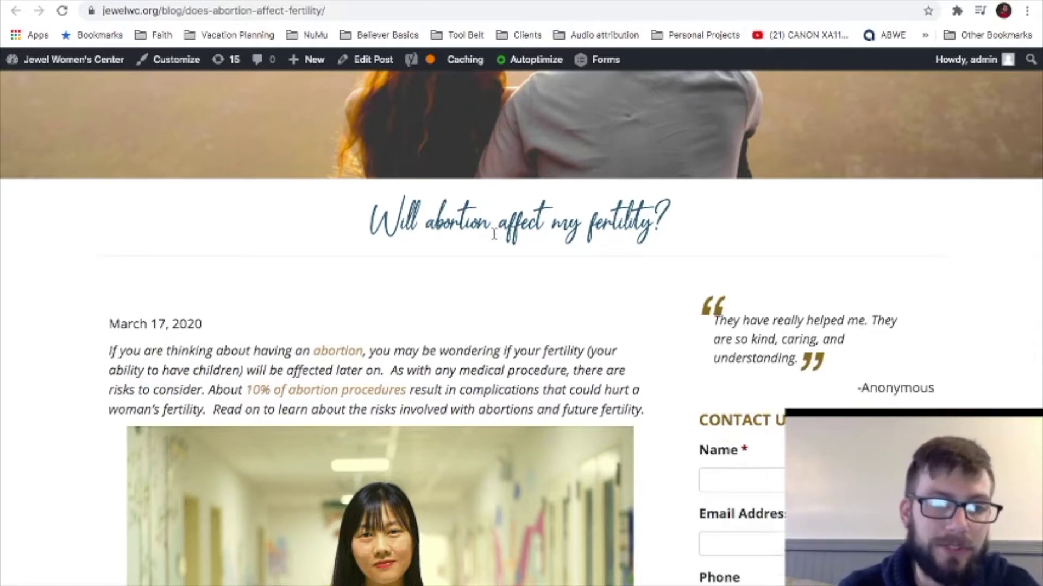
Examine the post's introductory paragraph, its links, the doctor image and the Contact Us form beside them
scroll(79, 301, "down", 1)
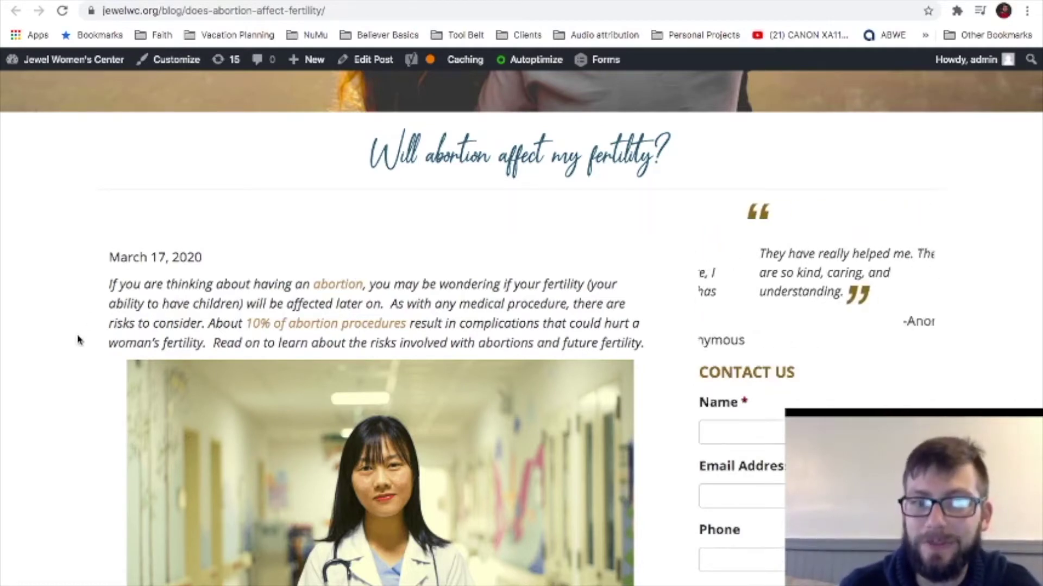
scroll(78, 340, "down", 1)
scroll(77, 339, "down", 1)
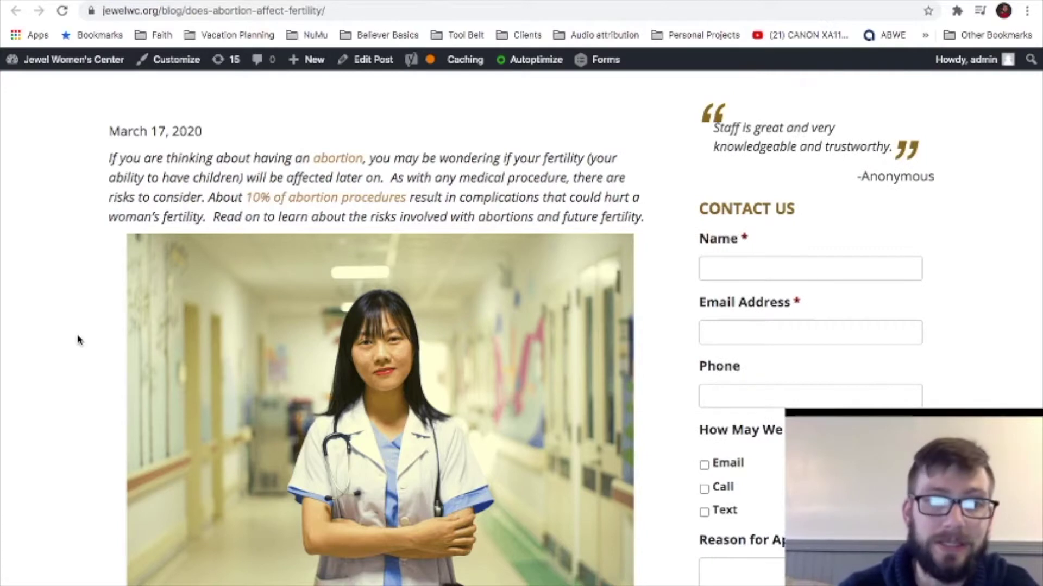
scroll(78, 340, "up", 1)
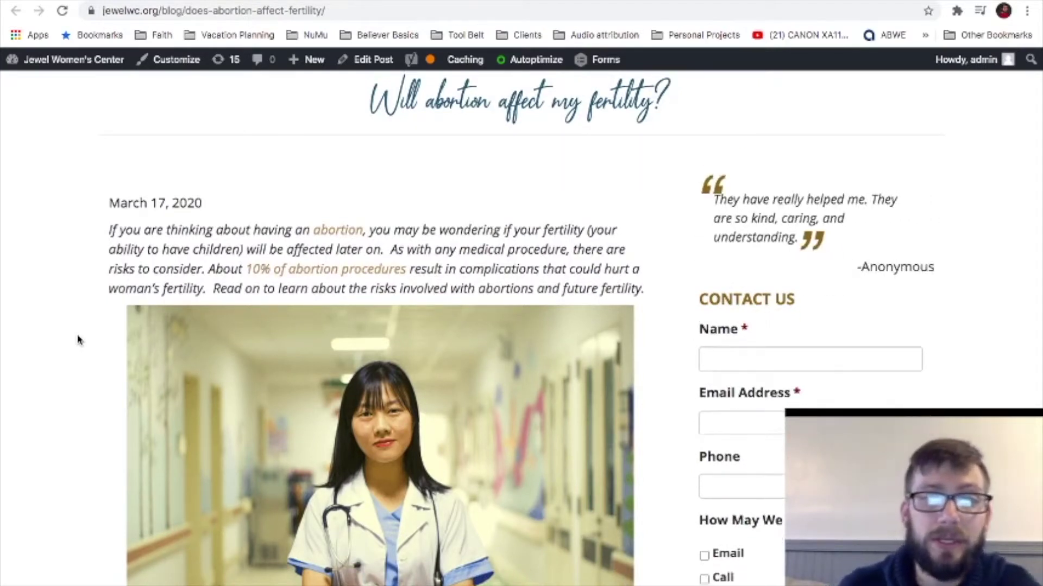
scroll(78, 341, "up", 2)
scroll(77, 340, "down", 4)
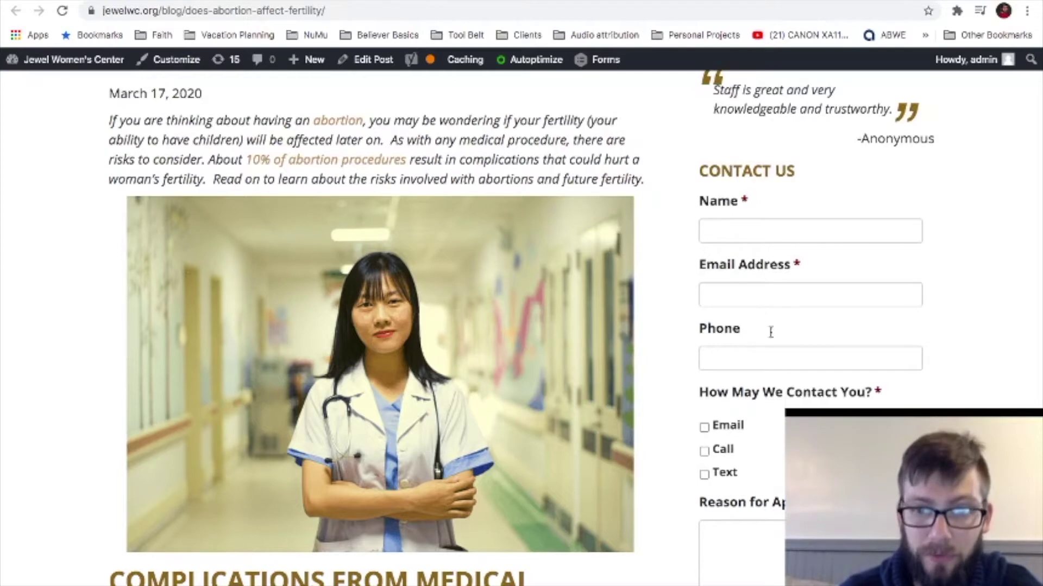
scroll(638, 346, "down", 1)
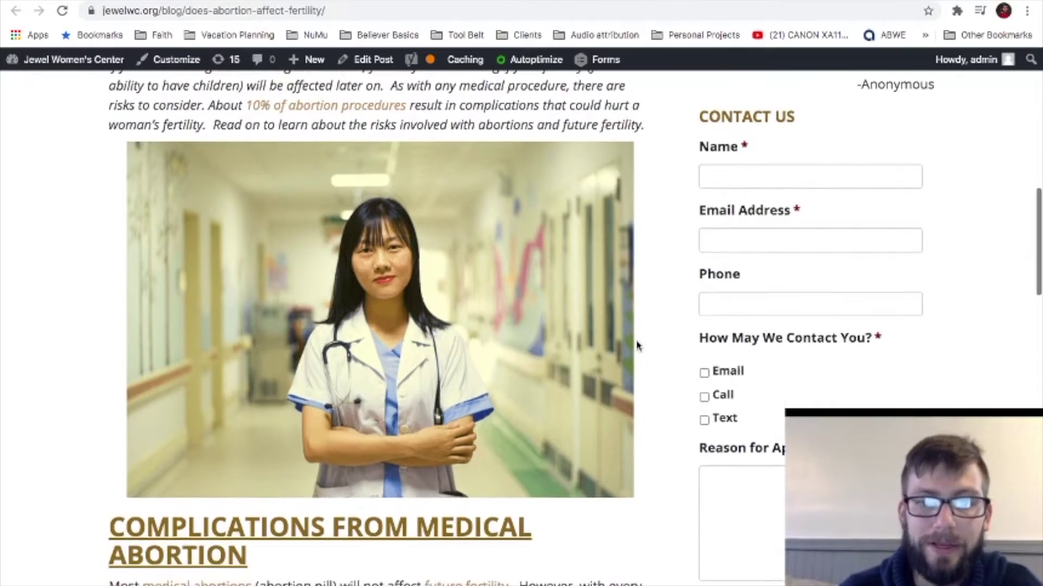
Review the article's underlined section headings, body text and links, from medical abortion complications to the closing contact paragraph
scroll(68, 455, "down", 5)
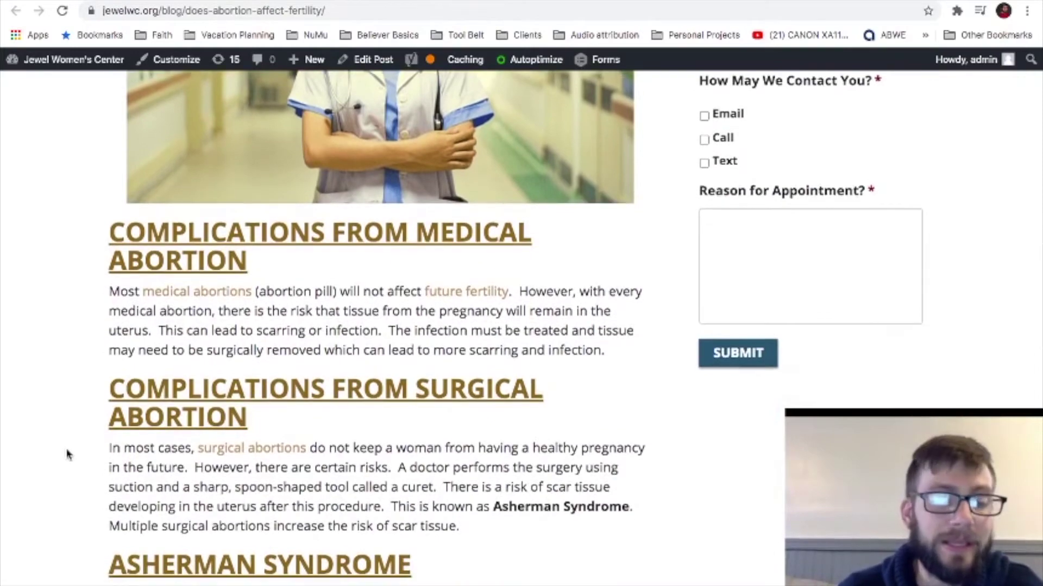
scroll(68, 455, "down", 2)
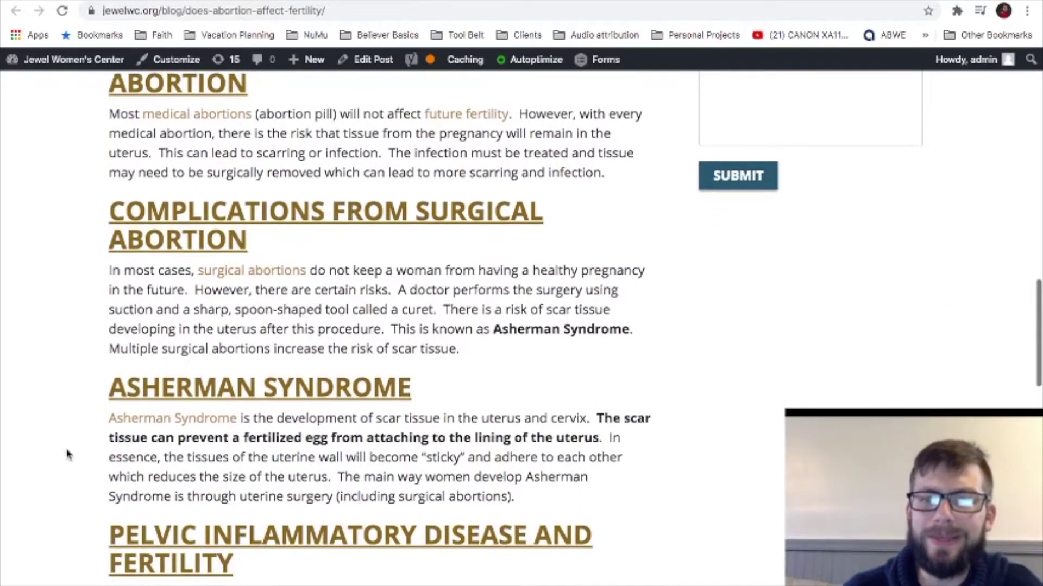
scroll(67, 455, "down", 7)
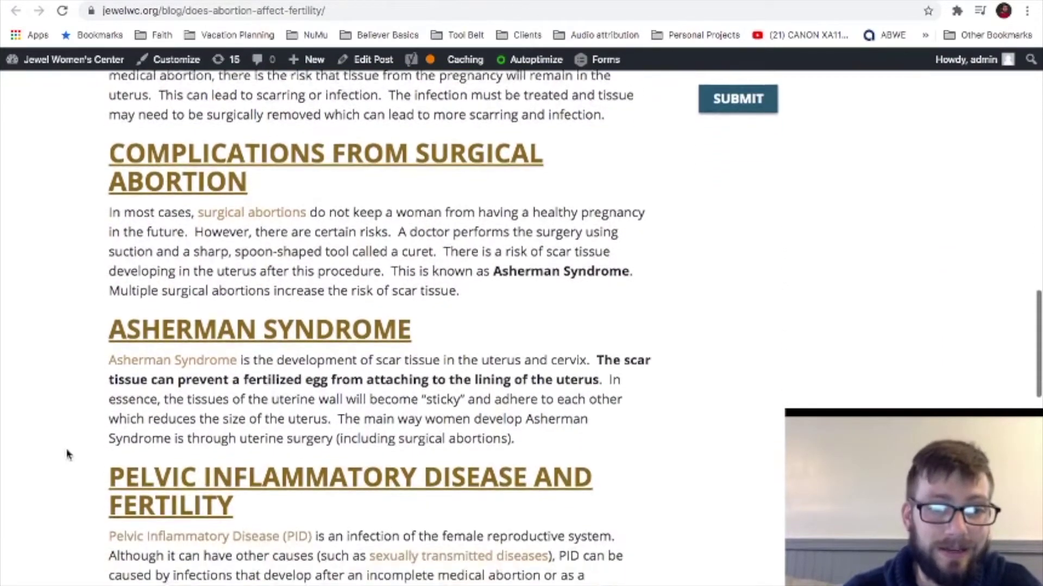
scroll(68, 455, "down", 1)
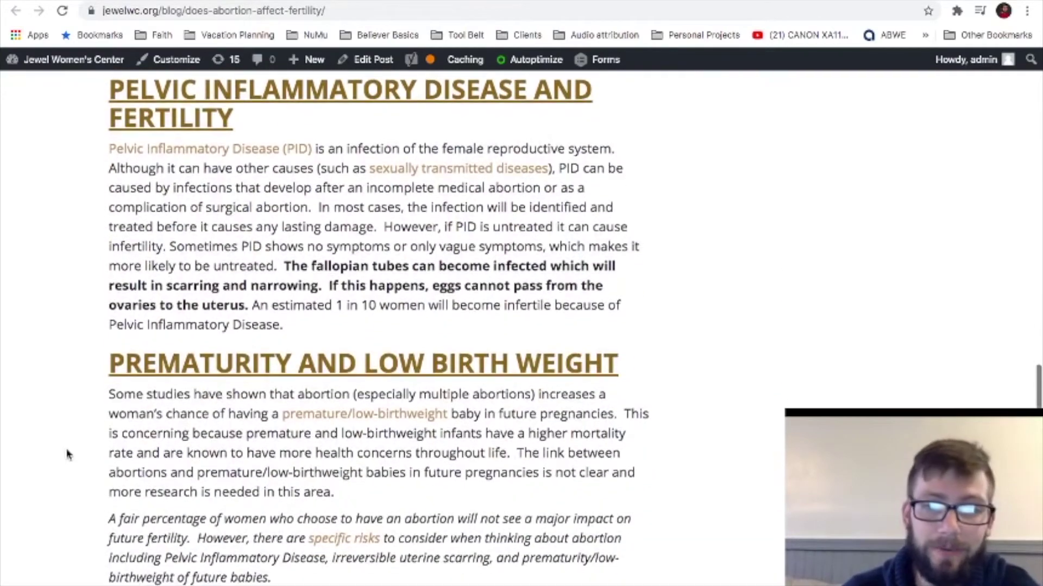
scroll(67, 455, "down", 4)
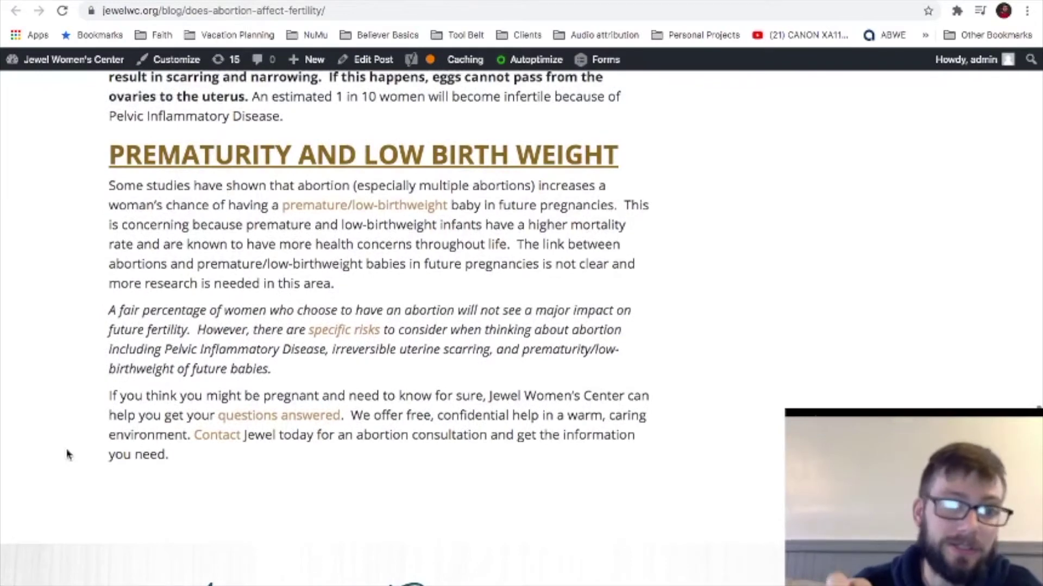
scroll(68, 455, "up", 1)
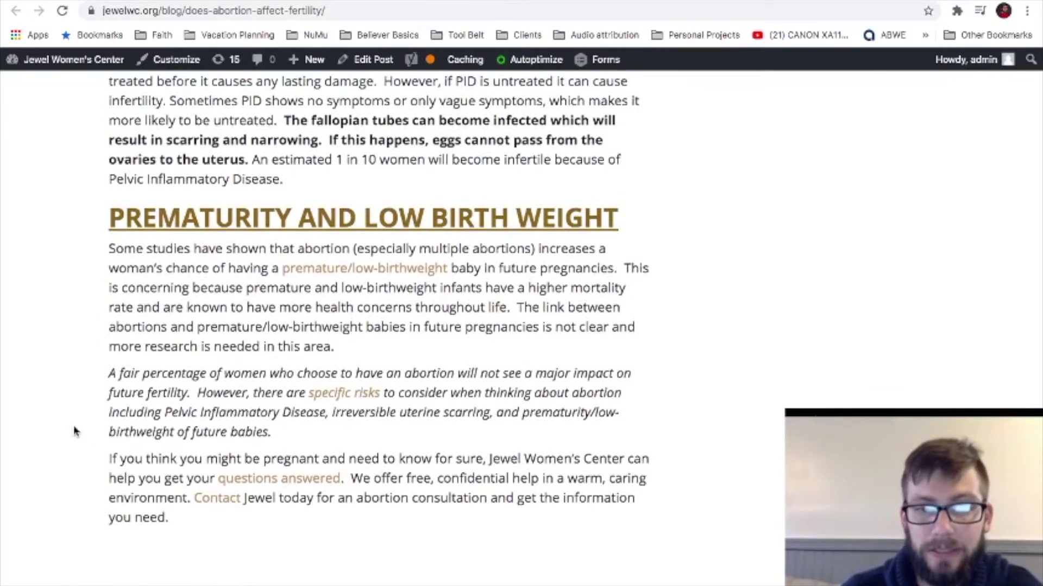
scroll(75, 430, "up", 1)
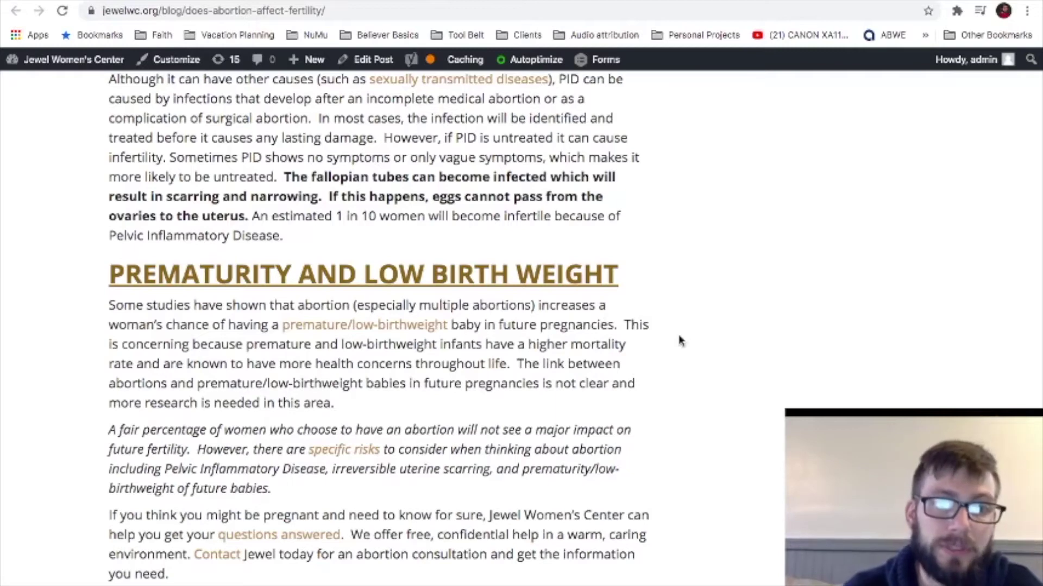
scroll(680, 341, "up", 2)
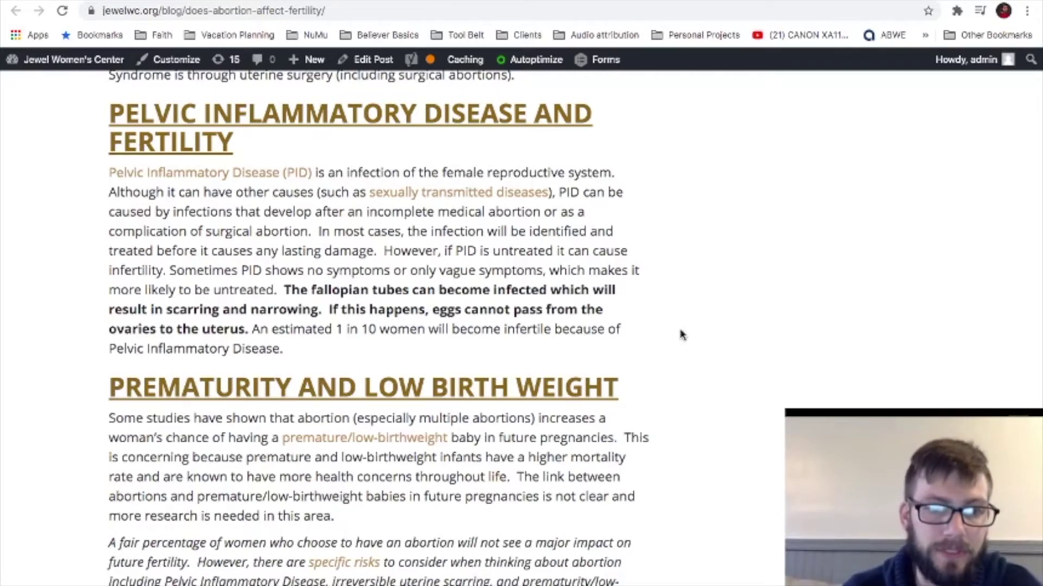
scroll(683, 335, "up", 3)
scroll(682, 335, "up", 4)
scroll(682, 335, "up", 2)
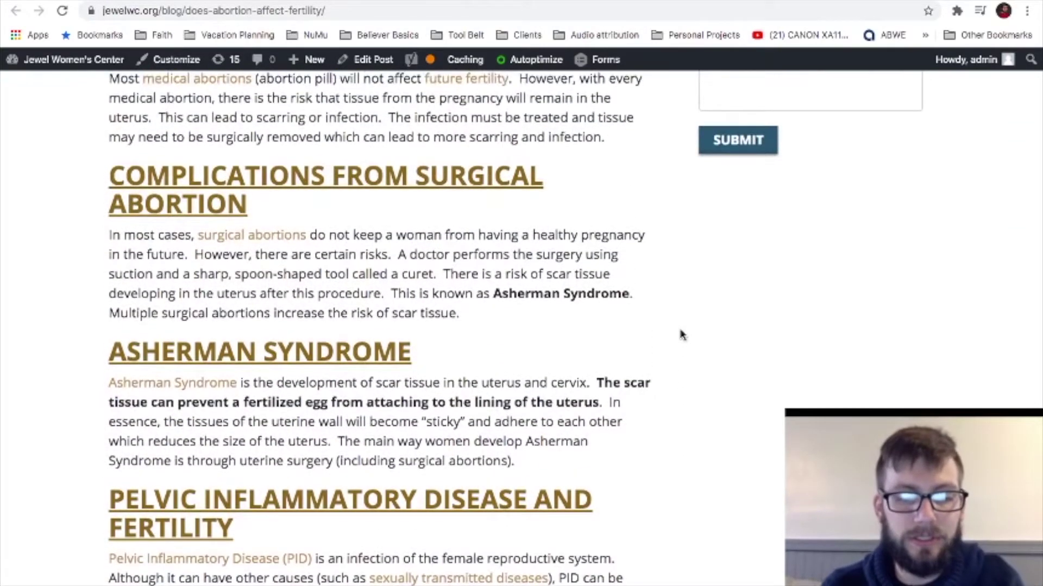
Search the page for "abortion" and check the highlighted matches in the post's title and introduction
key("ctrl+f")
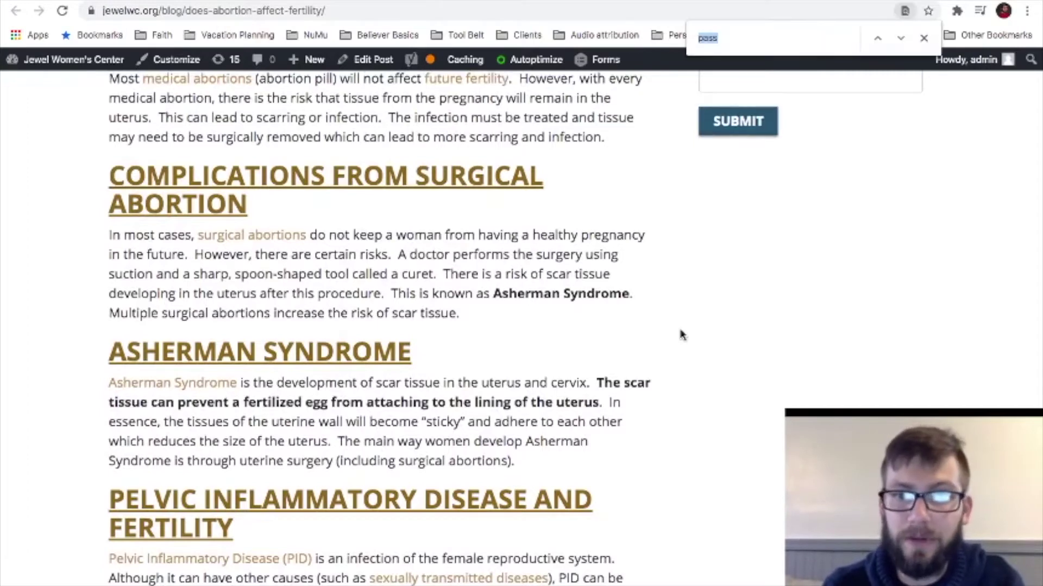
scroll(566, 325, "up", 5)
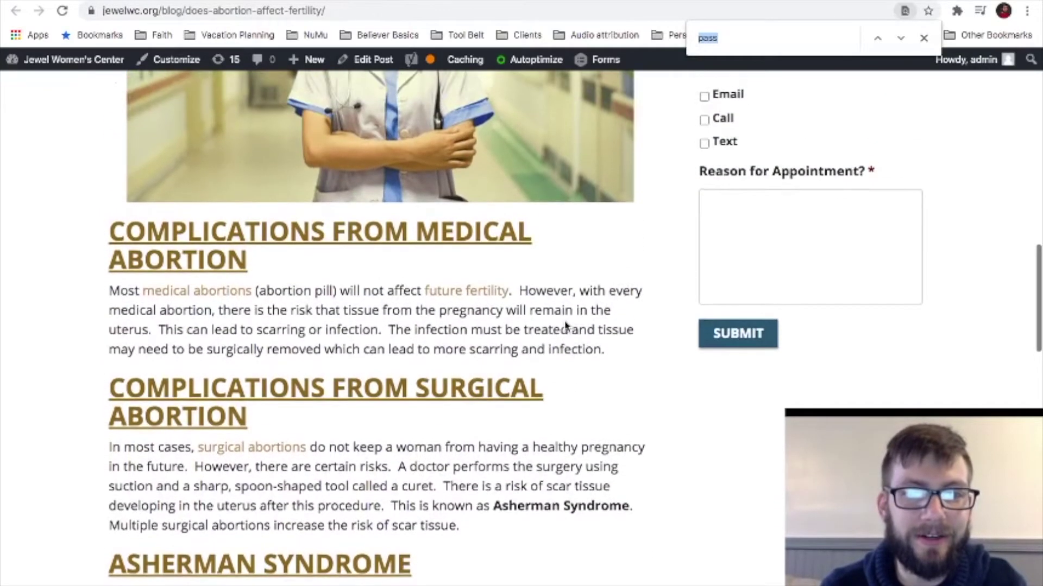
scroll(566, 324, "up", 3)
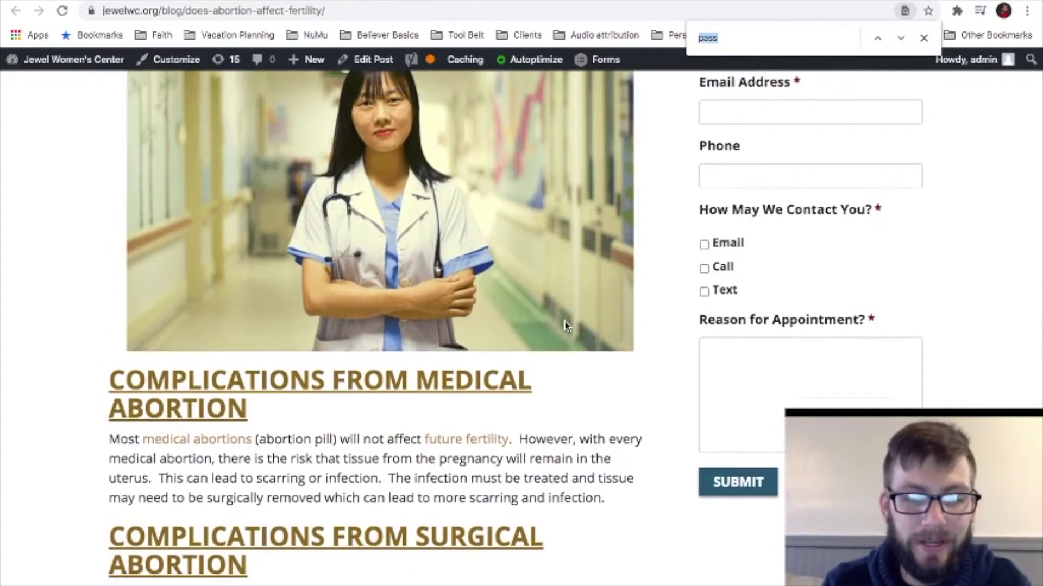
key("BackSpace")
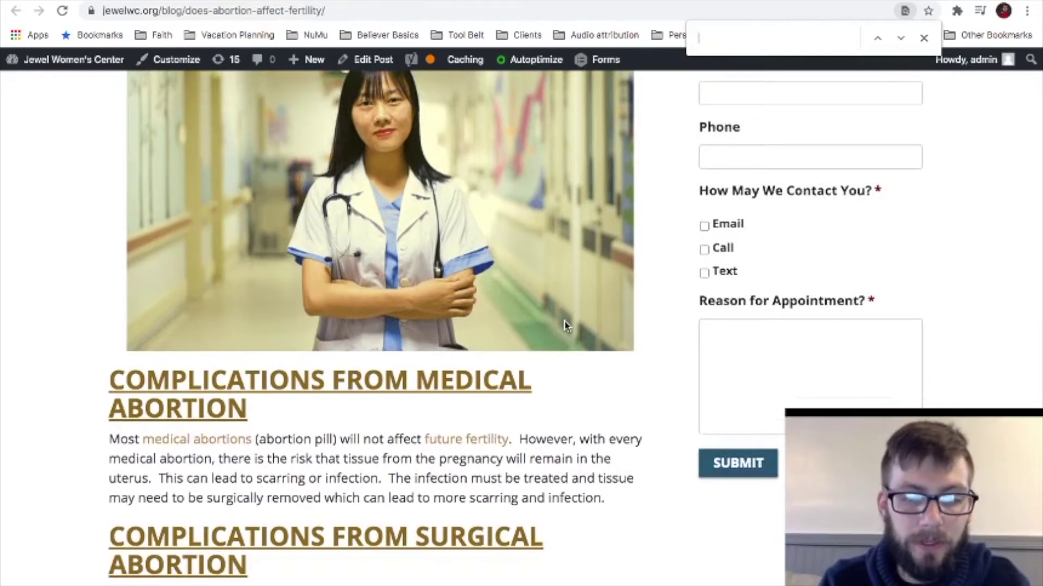
type("abortion")
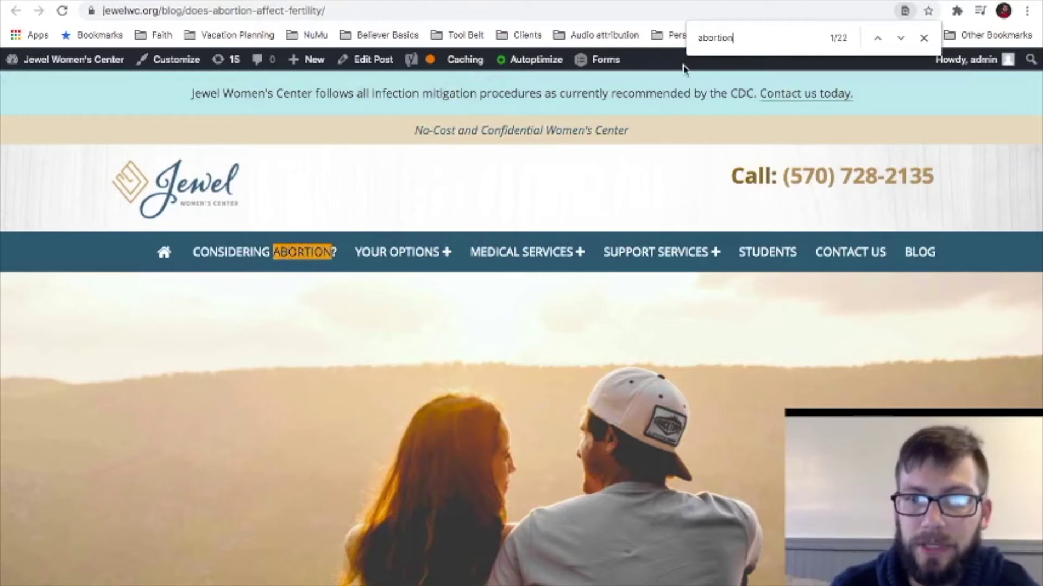
scroll(612, 178, "down", 2)
scroll(612, 178, "down", 9)
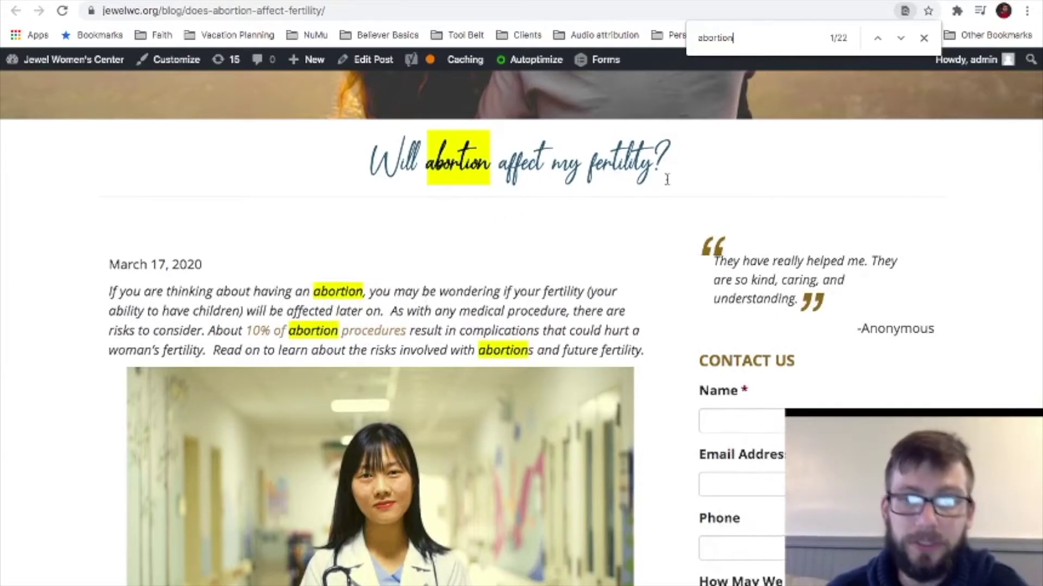
Narrow the page search to the phrase "abortion pro", and replace it with a search for "abortion affect"
type("pro")
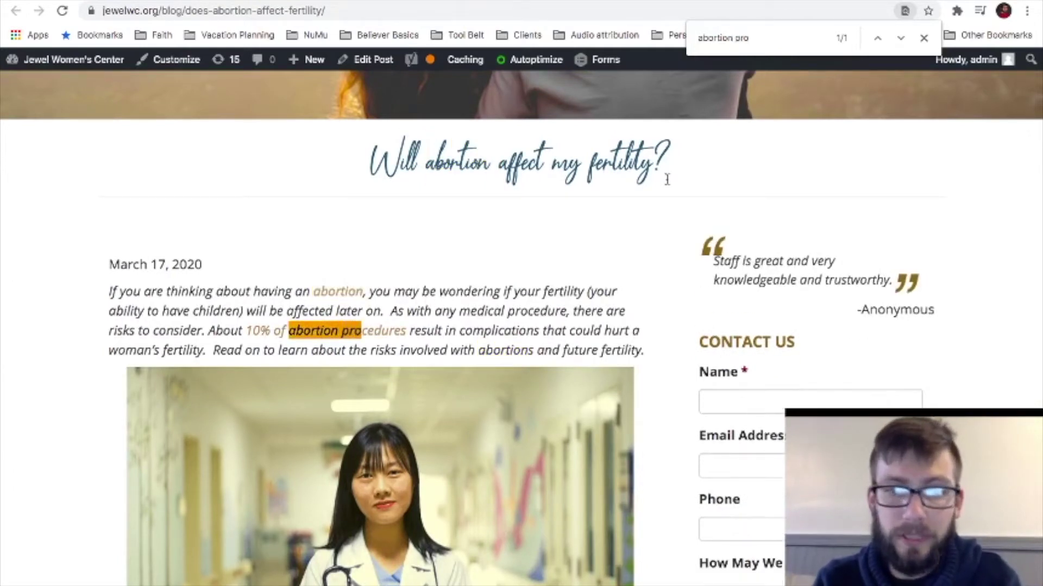
key("BackSpace")
key("BackSpace")
key("BackSpace")
key("BackSpace")
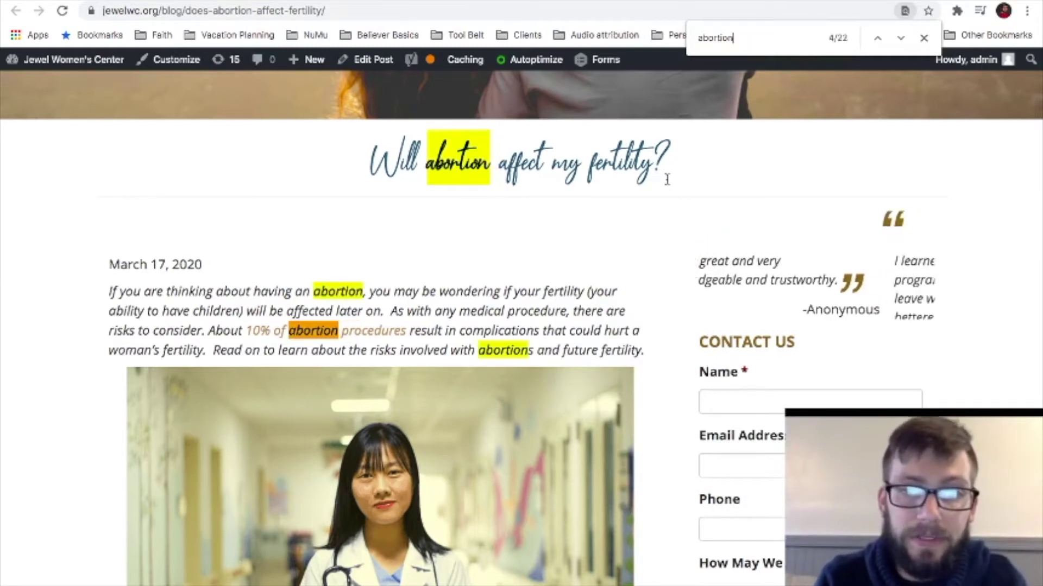
type("affect")
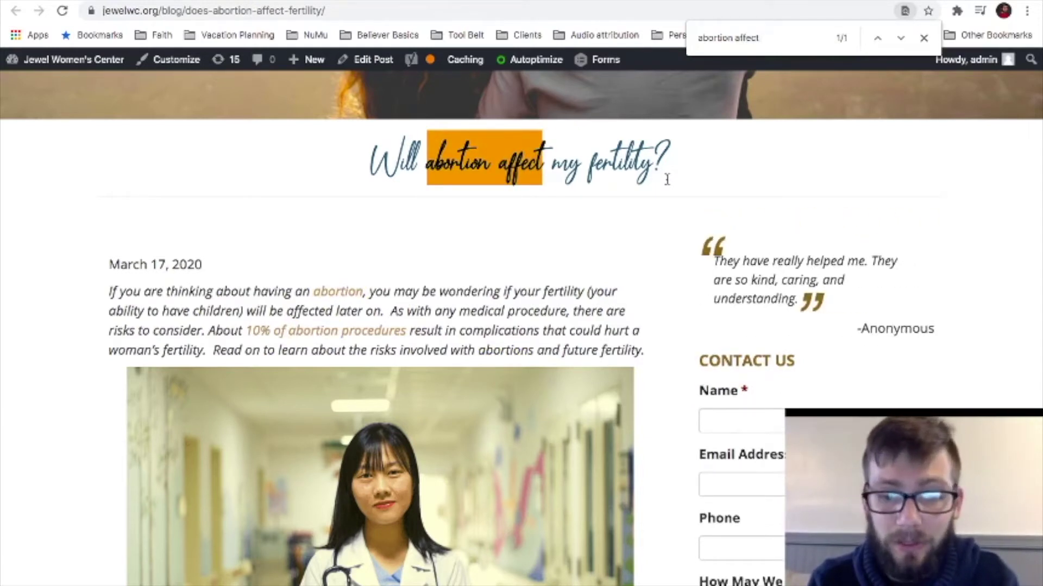
Extend the page search to "abortion affect my fe", shorten it back to "abortion", and review the highlighted section headings and paragraphs
type(" my fe")
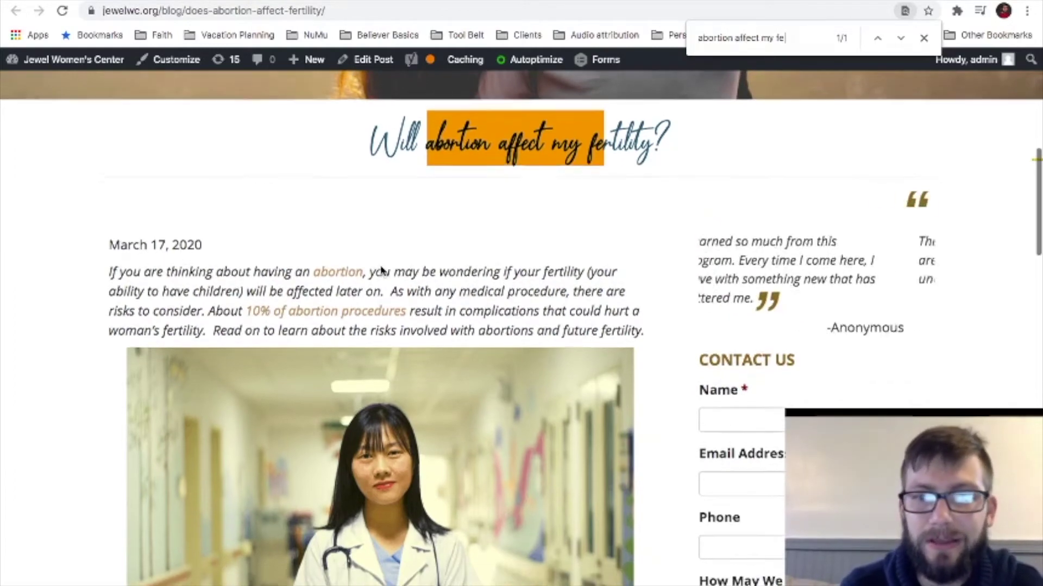
scroll(382, 271, "down", 1)
key("BackSpace")
key("BackSpace")
key("BackSpace")
key("BackSpace")
key("BackSpace")
key("BackSpace")
key("BackSpace")
key("BackSpace")
key("BackSpace")
key("BackSpace")
key("BackSpace")
key("BackSpace")
key("BackSpace")
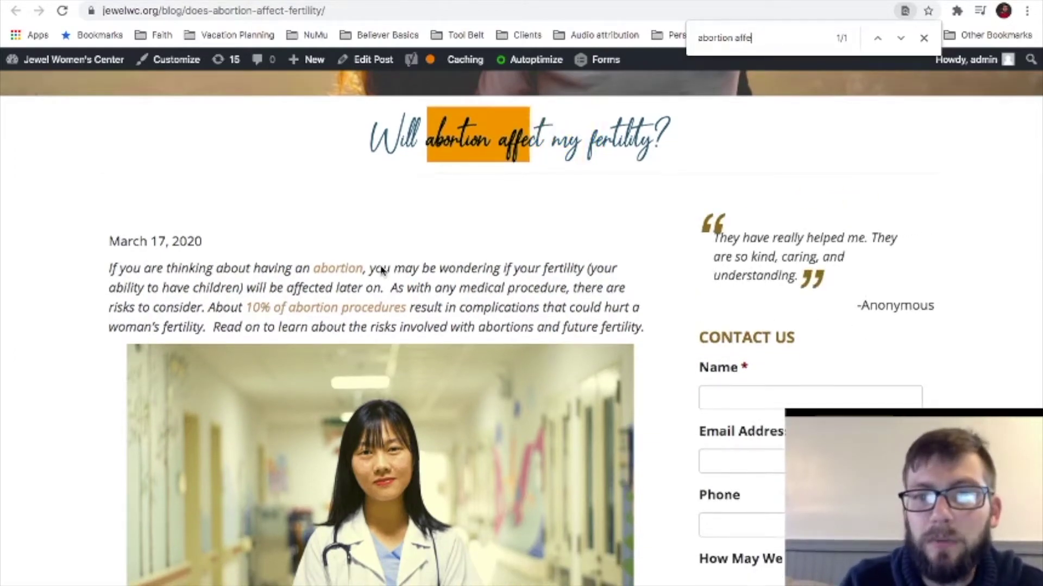
scroll(383, 270, "down", 13)
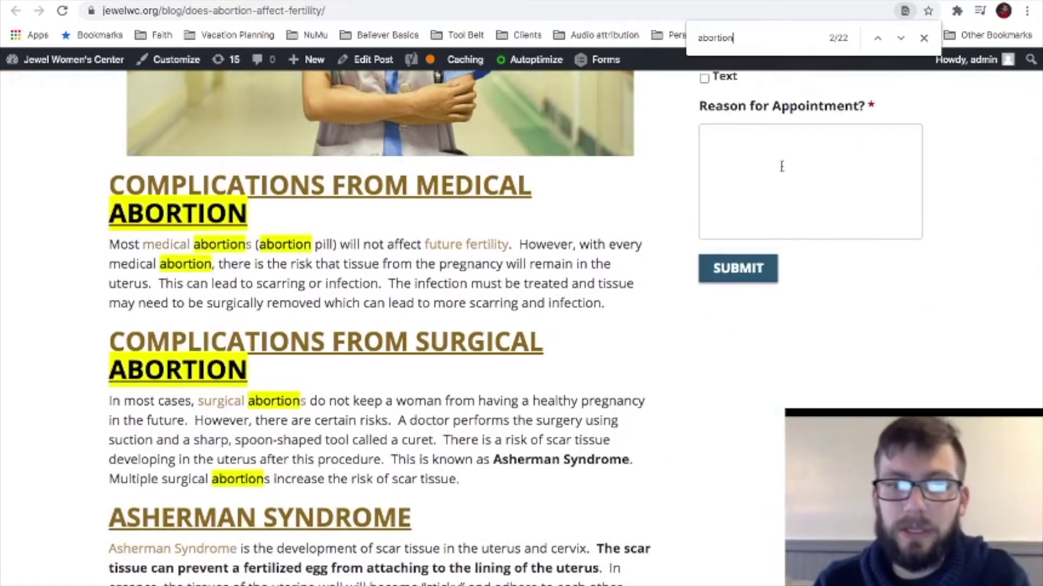
Narrow the page search to "abortion pil" and restore the search to "abortion"
type("pil")
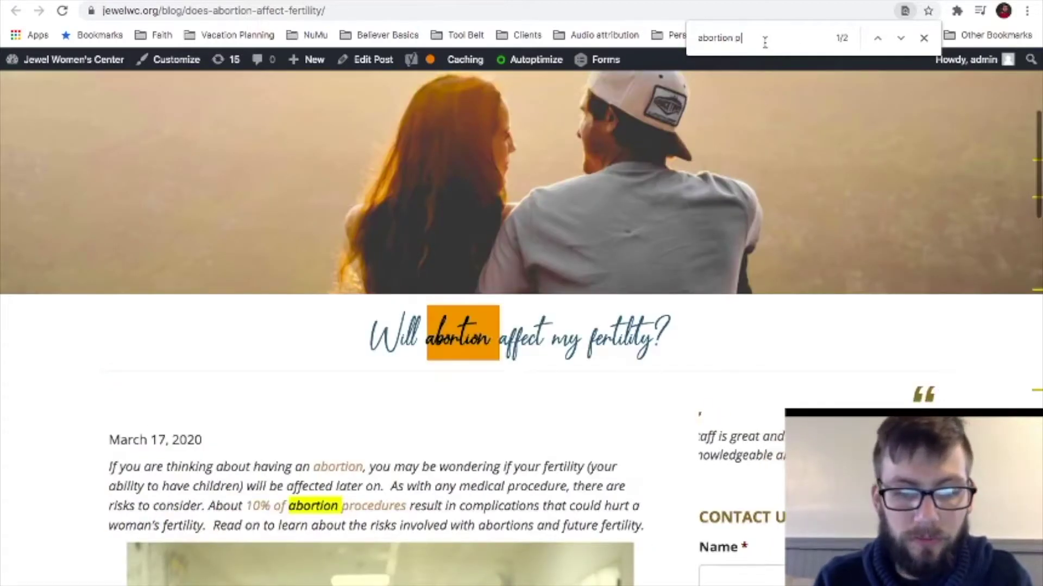
key("BackSpace")
key("BackSpace")
key("BackSpace")
key("BackSpace")
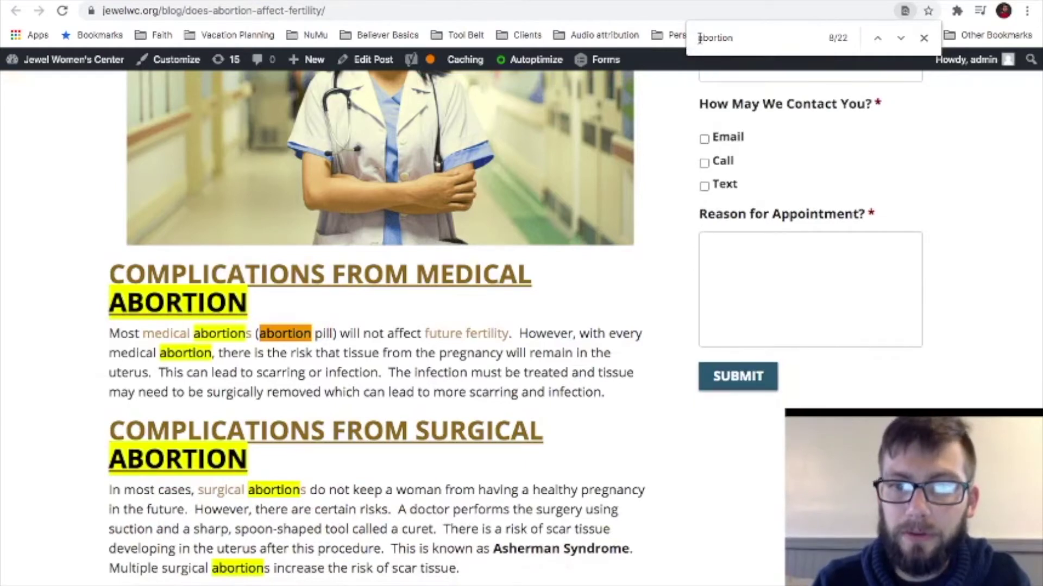
Search the page for "medical abortion" and check the matches in the heading and paragraph below it
left_click(700, 38)
type("medical")
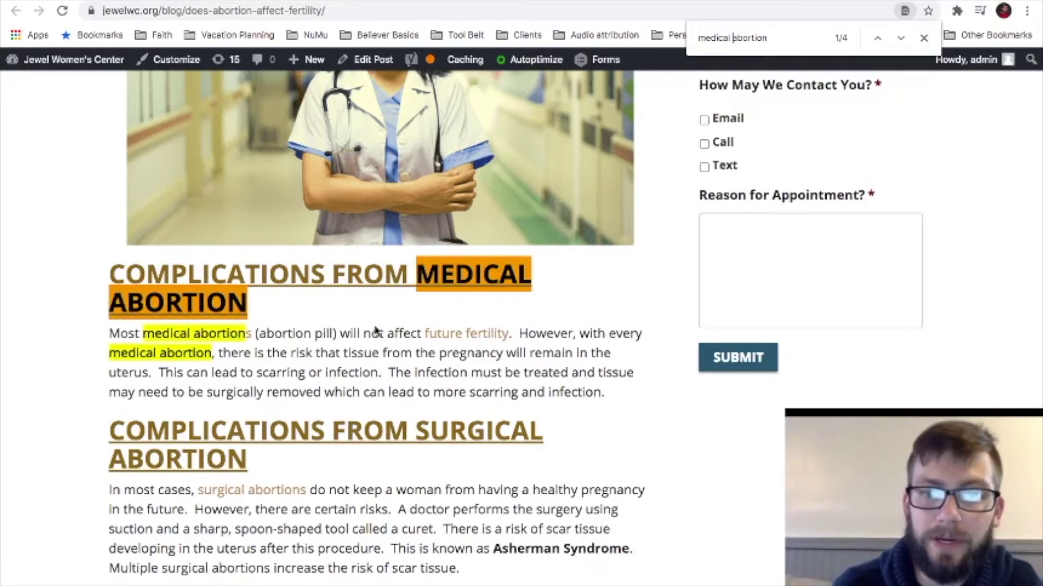
scroll(377, 331, "down", 2)
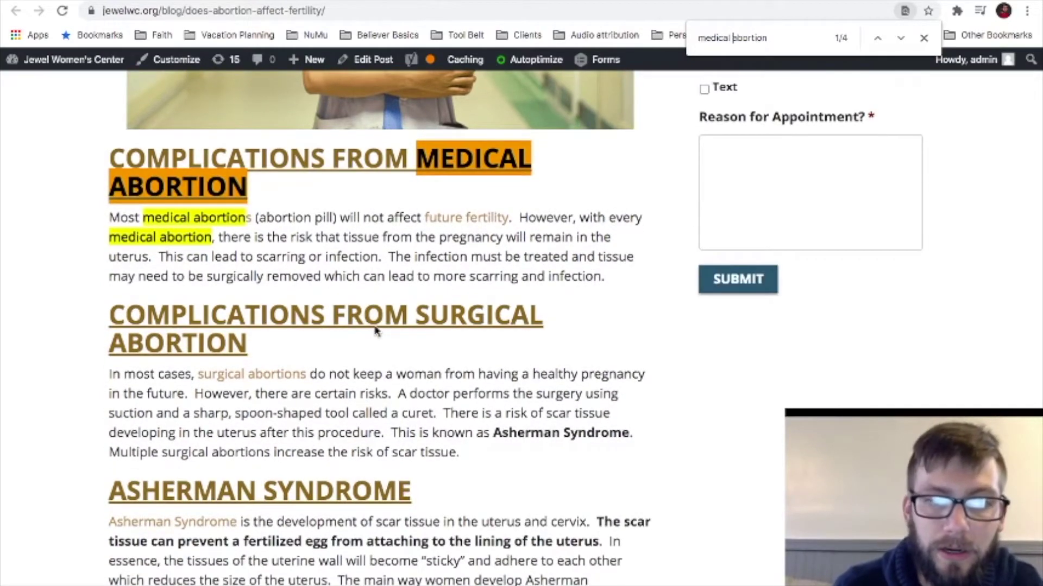
Change the page search to "surgical abortion" and check its matches through the Pelvic Inflammatory Disease section
double_click(715, 39)
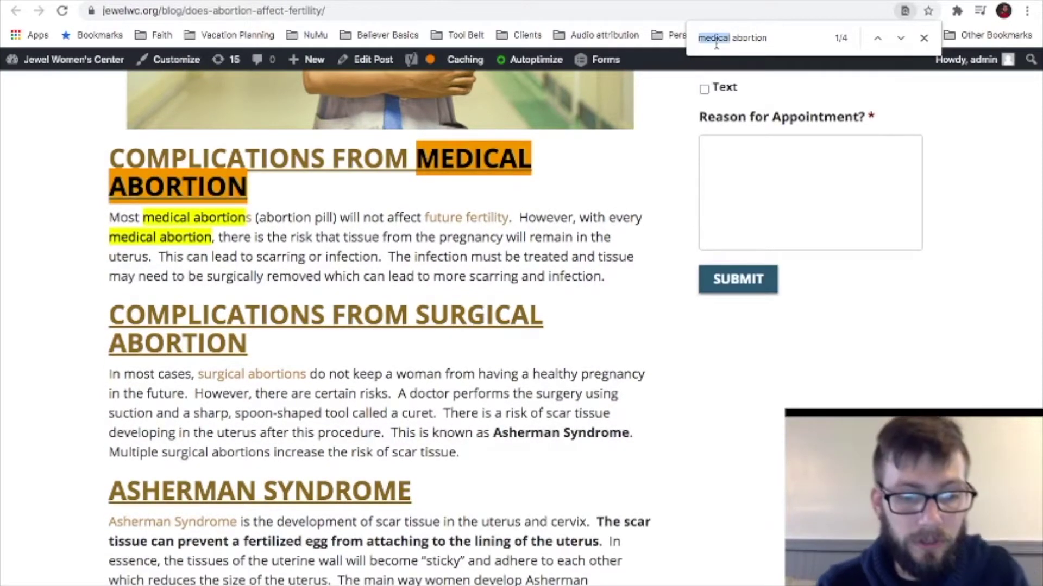
key("BackSpace")
type("surgical")
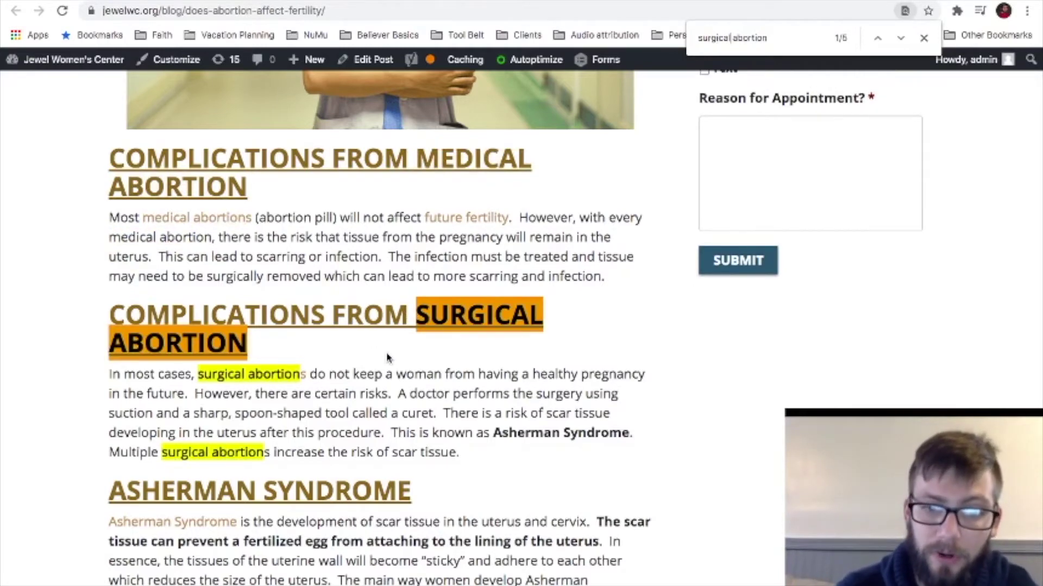
scroll(388, 358, "down", 5)
scroll(388, 357, "down", 3)
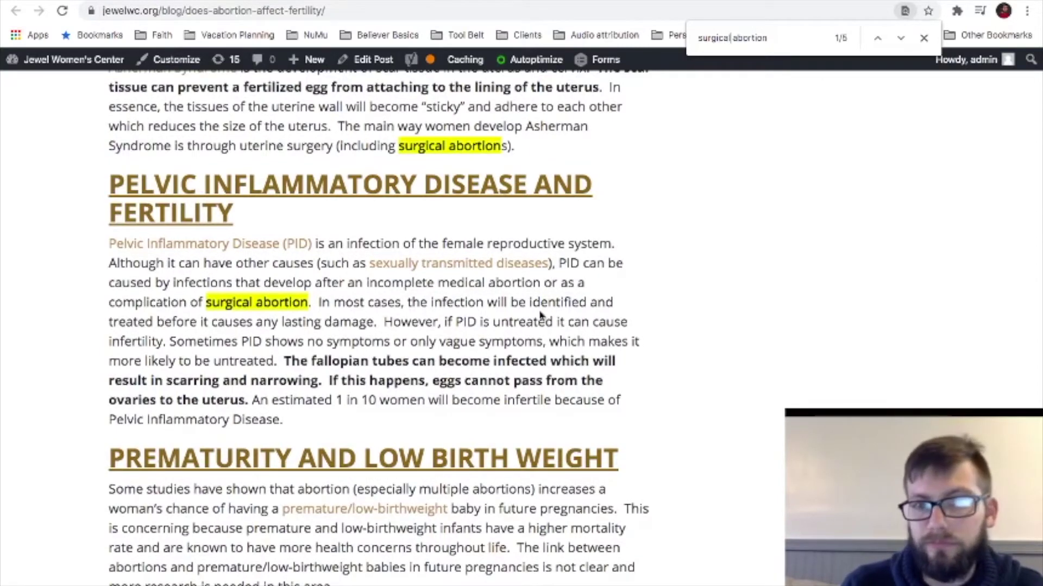
Search the page for "infertile" and shorten the term to "fertile" to compare keyword variations
left_click_drag(779, 46, 700, 46)
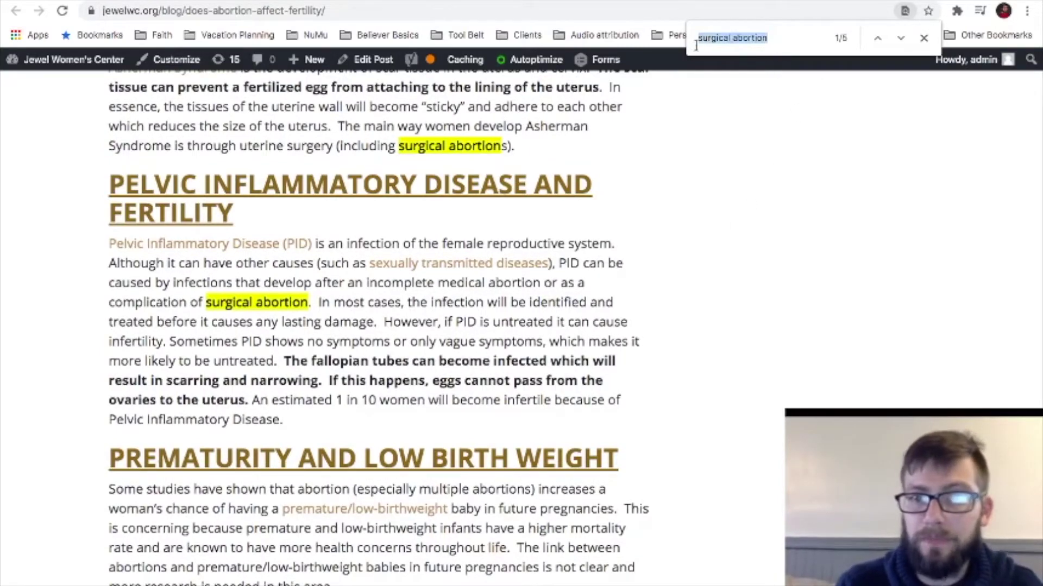
type("infertile")
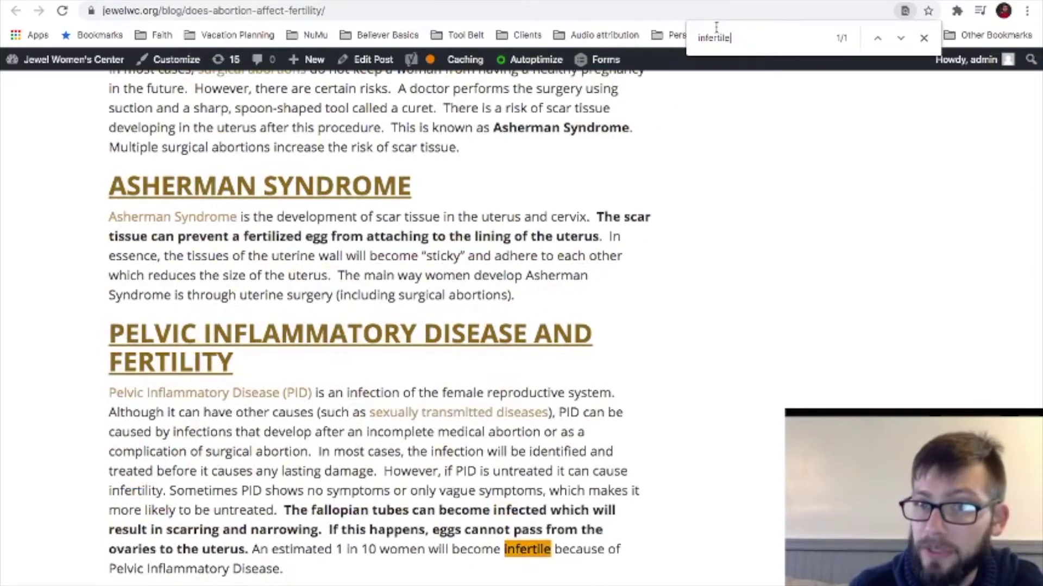
left_click(706, 38)
key("BackSpace")
key("BackSpace")
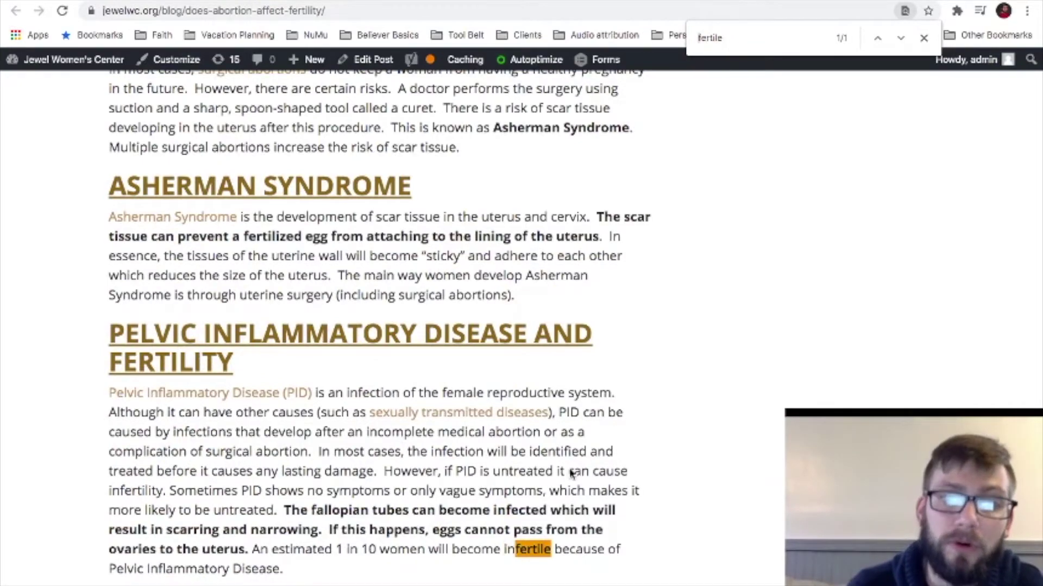
Return to the post's title and search the page for "fertility"
scroll(571, 474, "up", 15)
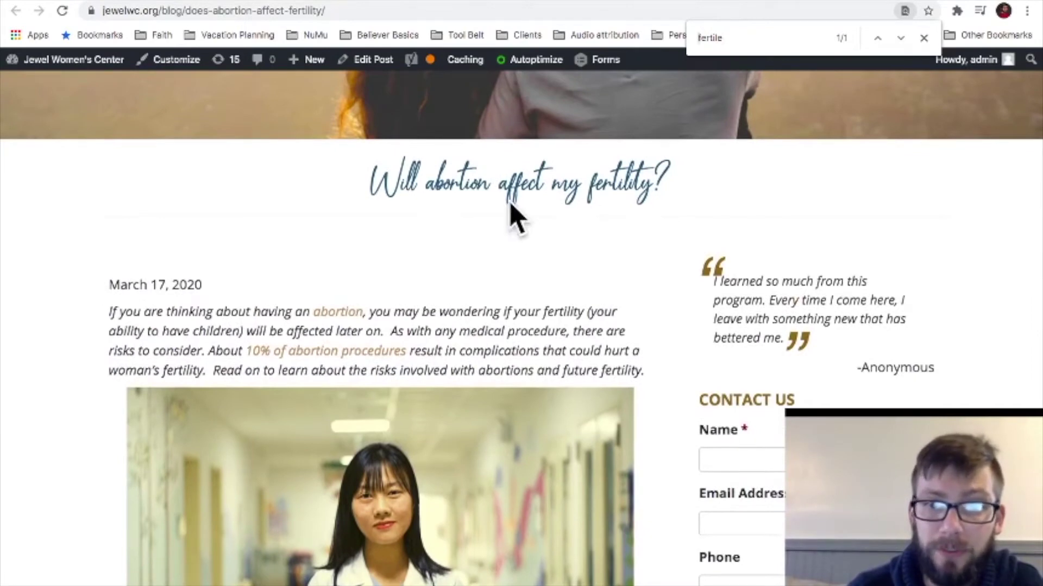
double_click(741, 34)
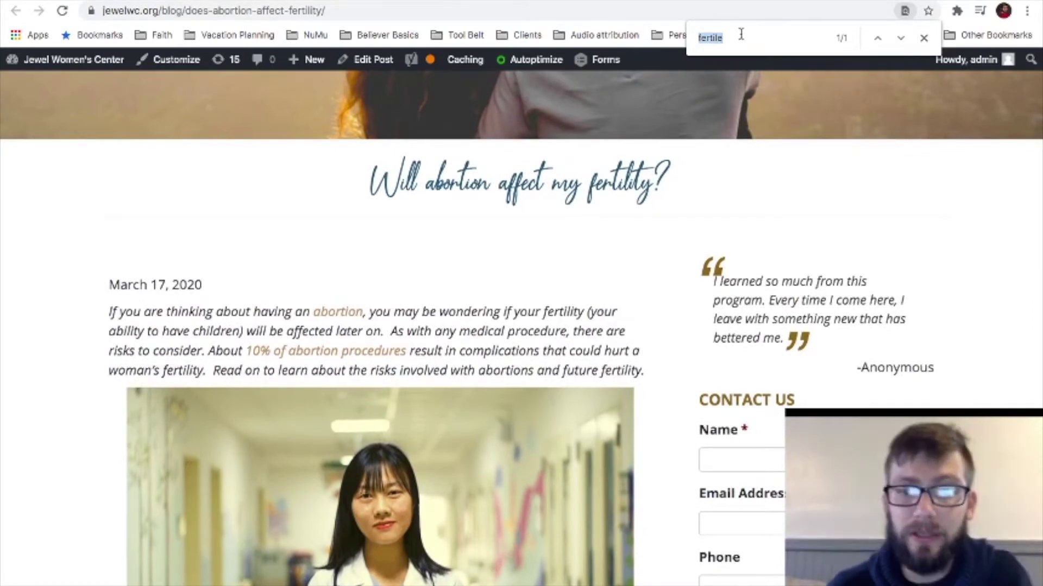
type("fertility")
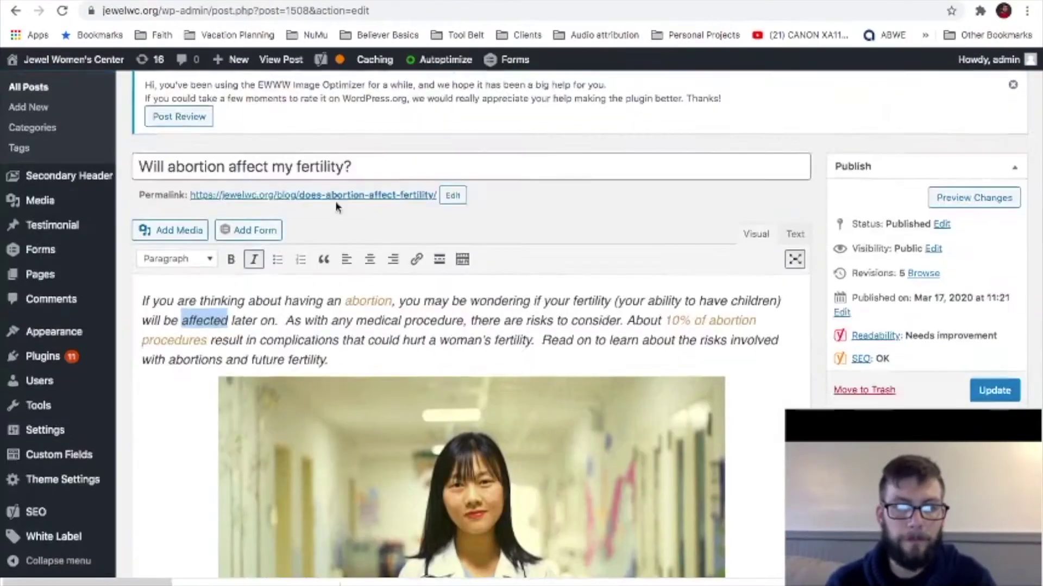
Insert an HTML button reading "Learn About Our Support Services" after the surgical abortion paragraph in the post's source
scroll(335, 201, "down", 10)
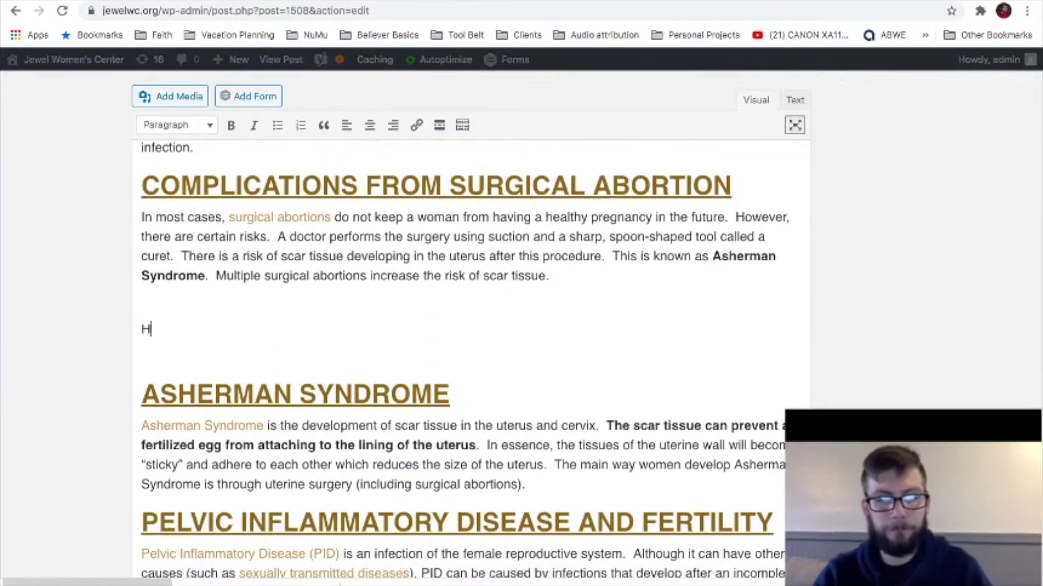
left_click(794, 99)
type("<button")
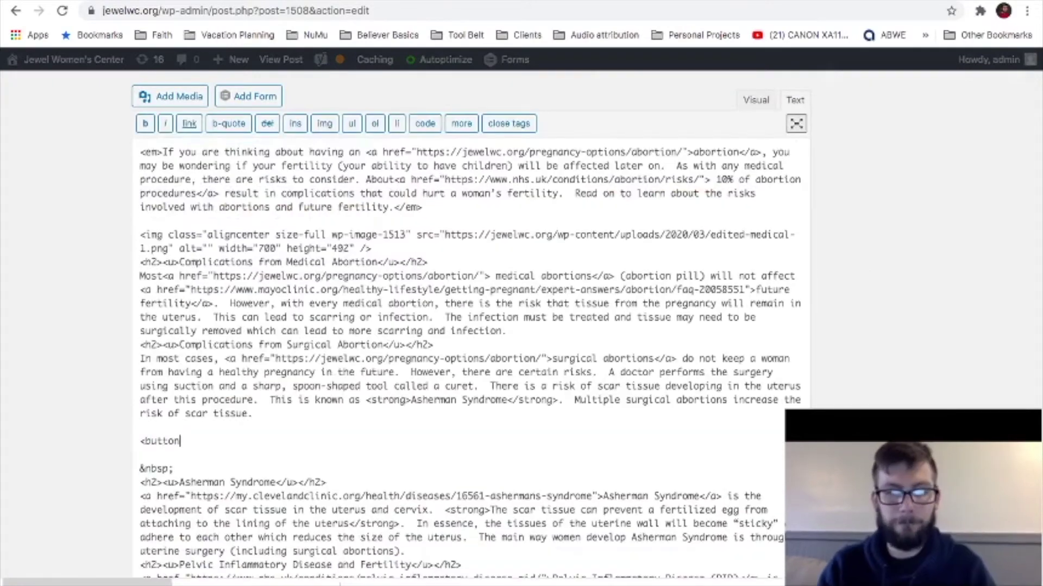
type("></button>")
key("Left")
key("Left")
key("Left")
key("Left")
key("Left")
key("Left")
key("Left")
key("Left")
key("Left")
type("Learn About Our Support Services")
Remove the stray non-breaking space line between the support services button and the Asherman Syndrome heading
scroll(467, 353, "down", 4)
key("Down")
key("Down")
key("shift+End")
key("BackSpace")
key("BackSpace")
Insert an HTML button reading "Contact Us For A Free Consultation" after the Pelvic Inflammatory Disease paragraph
scroll(467, 353, "down", 6)
scroll(467, 353, "up", 3)
left_click(360, 400)
key("Return")
key("Return")
type("<Contact Us For A Free Consultation</button>")
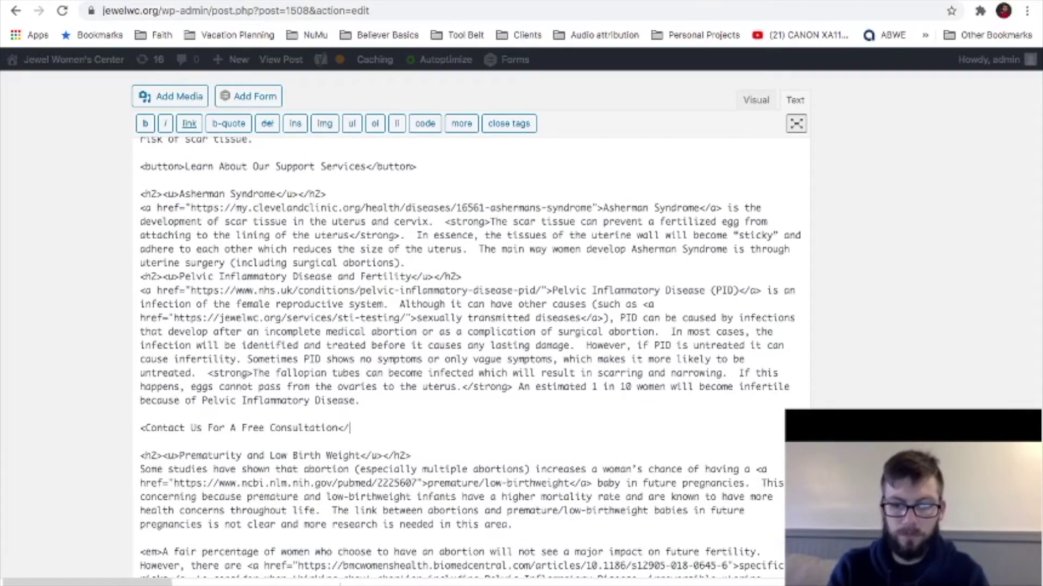
left_click(146, 428)
type("button>")
Link the centred consultation button to jewelwc.org/contact in the visual editor and update the post
left_click(756, 100)
scroll(321, 249, "up", 5)
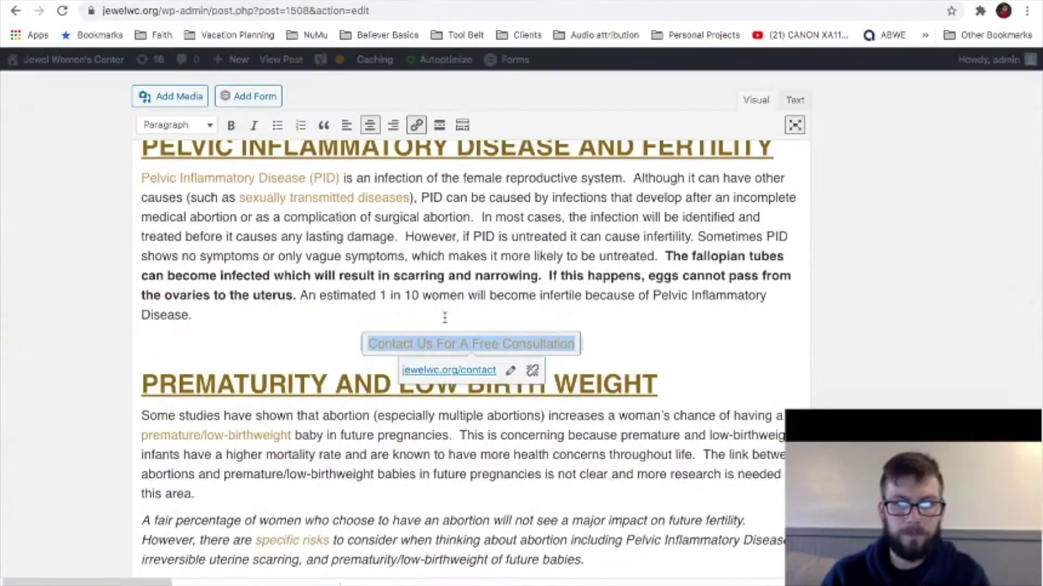
scroll(444, 317, "up", 12)
left_click(994, 324)
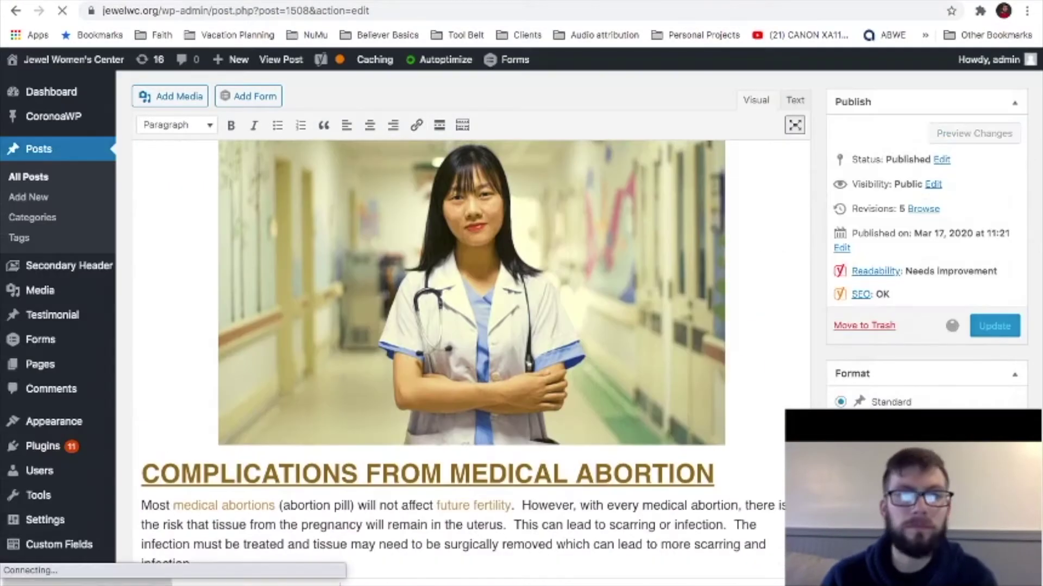
left_click(307, 155)
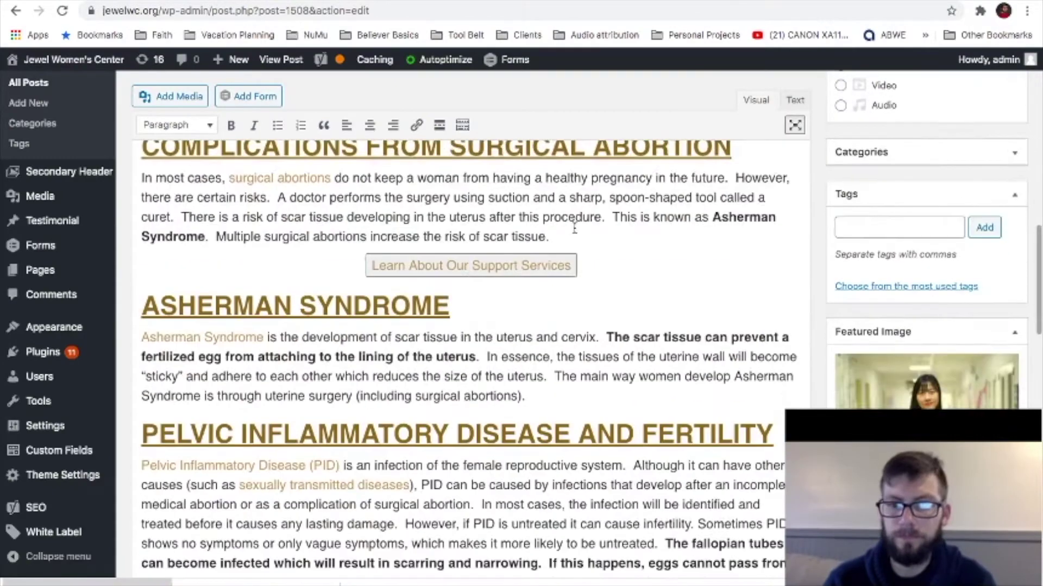
Insert a blank line in Paragraph format above the Asherman Syndrome heading and check the button spacing on the live post
left_click(141, 306)
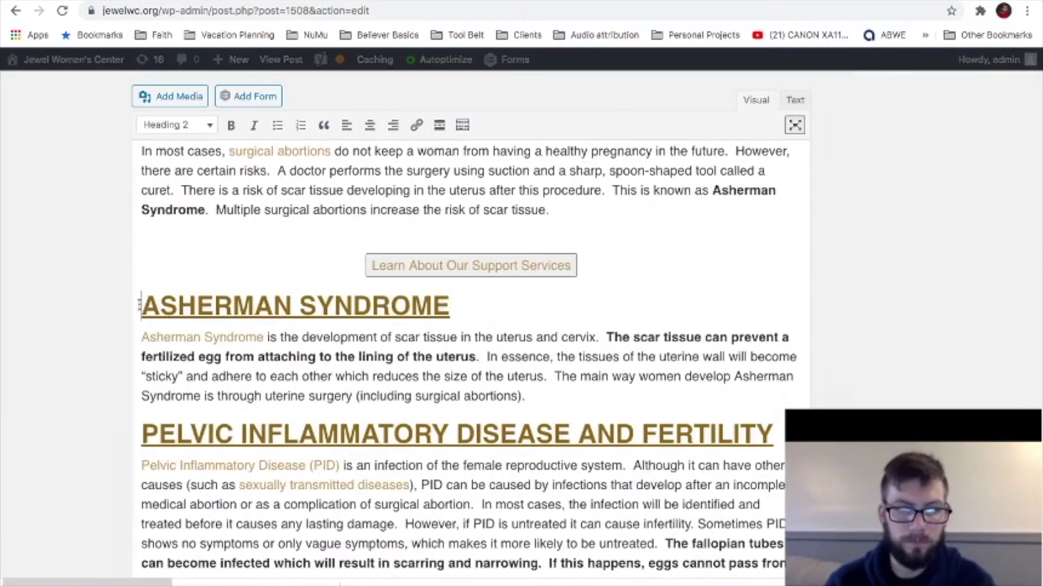
key("Return")
left_click(177, 125)
left_click(212, 152)
scroll(380, 272, "down", 6)
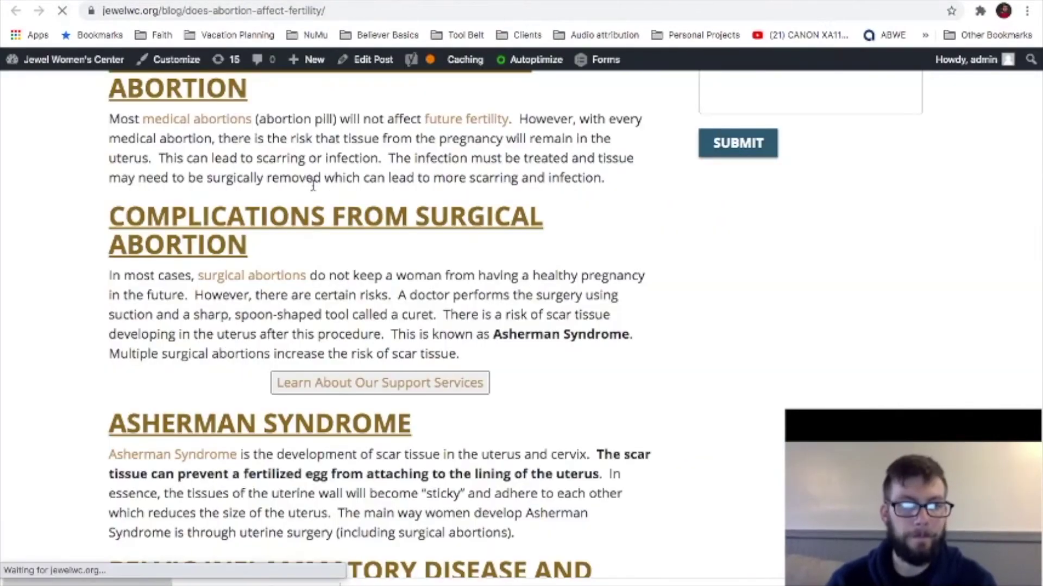
scroll(293, 181, "down", 5)
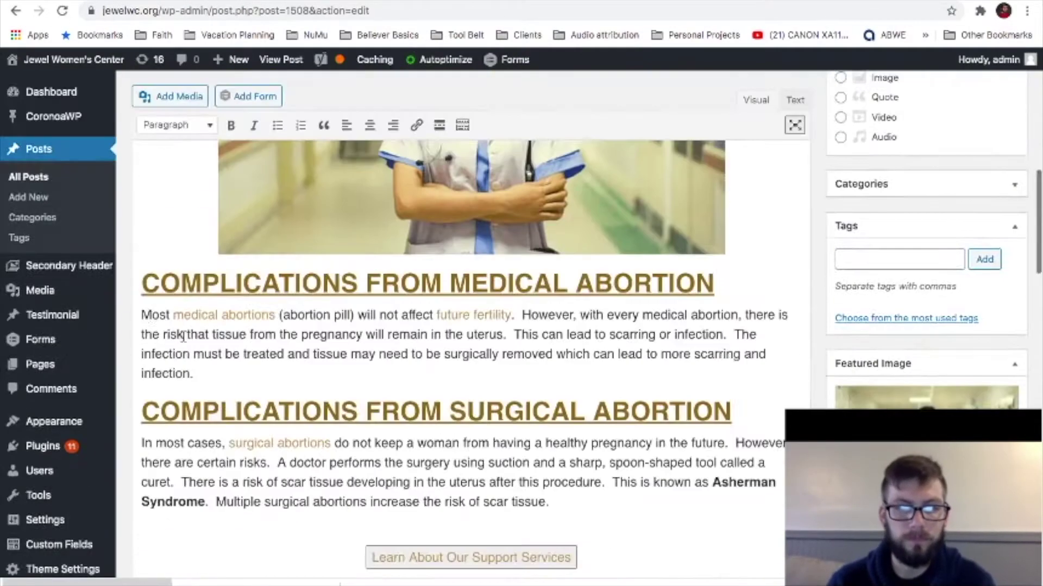
scroll(183, 337, "down", 5)
left_click(157, 245)
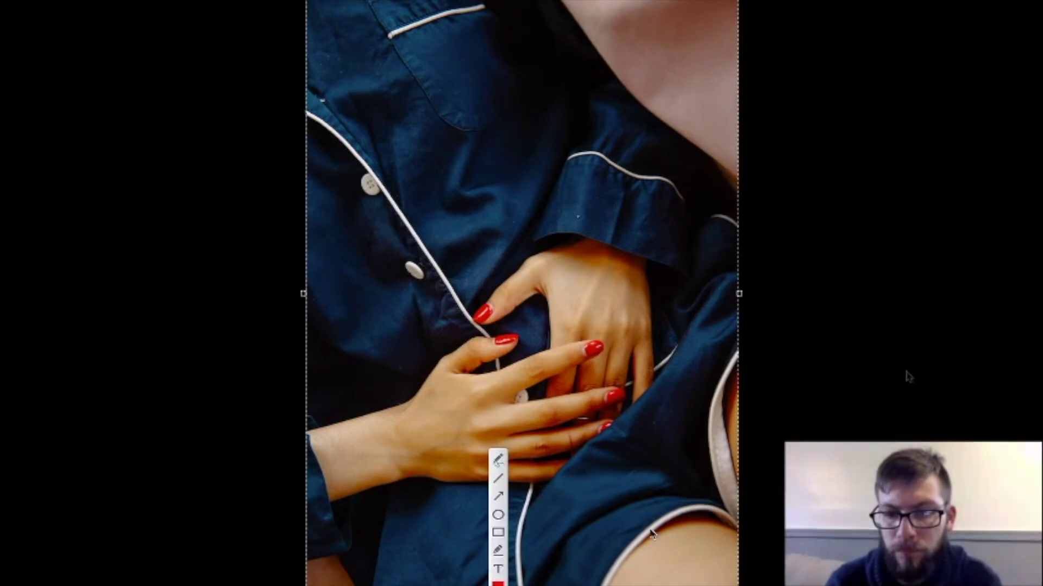
Save the photo of hands on a stomach as "jewel women stomach" and submit it to TinyJPG for compression
key("super+s")
type("jewel women stomach")
key("Return")
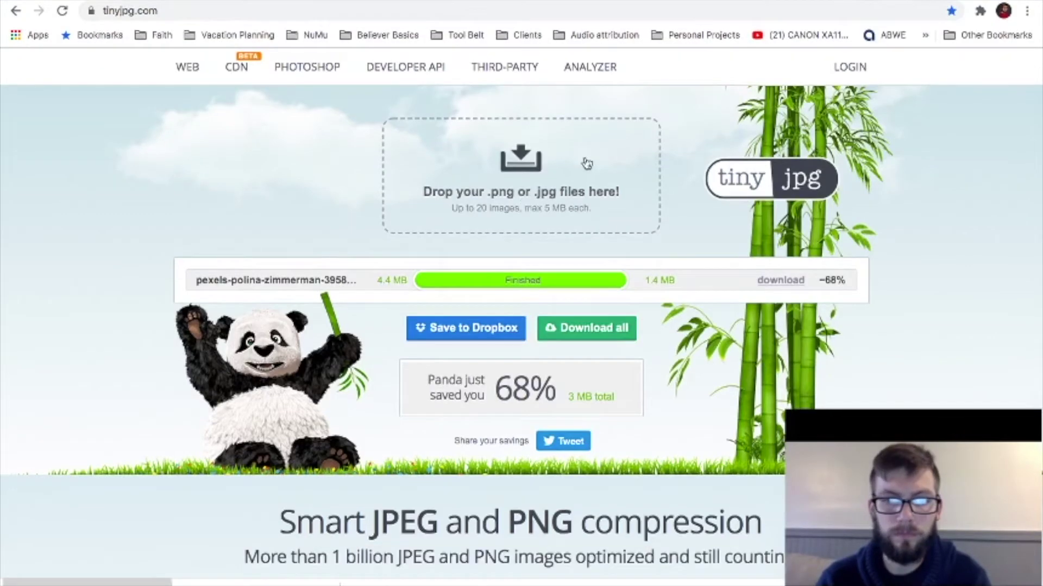
left_click(521, 173)
type("jewel")
key("Return")
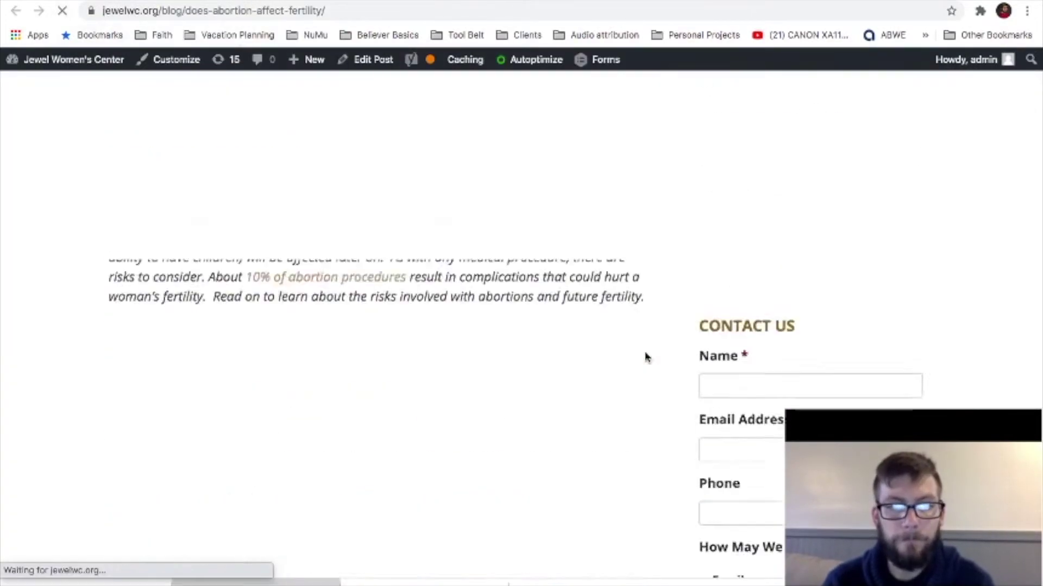
Add the Heading 2 "Learn More About How An Abortion Can Affect Your Fertility" above the post's closing contact paragraph
scroll(646, 357, "down", 15)
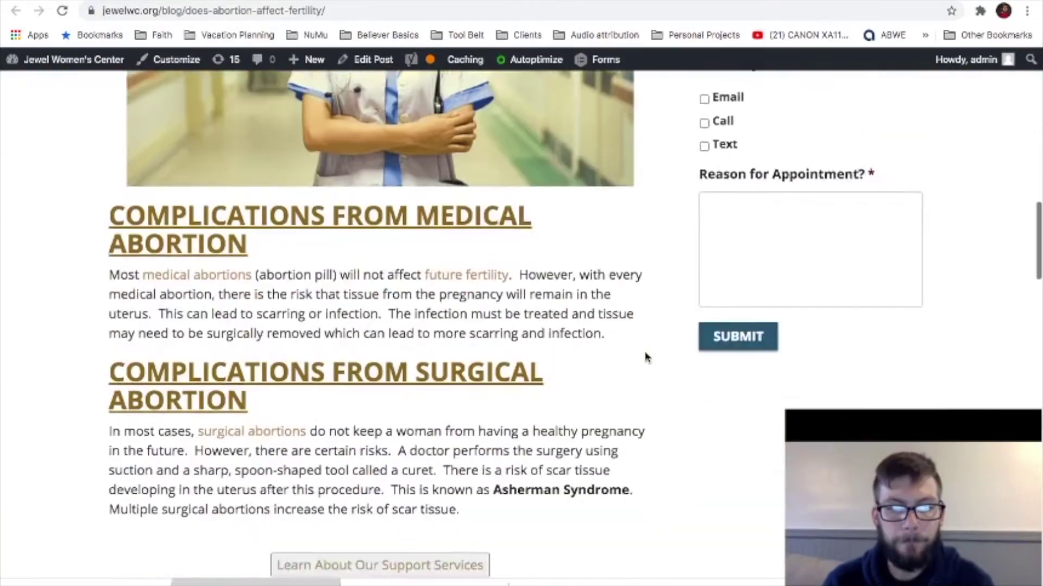
left_click(348, 17)
scroll(467, 325, "down", 15)
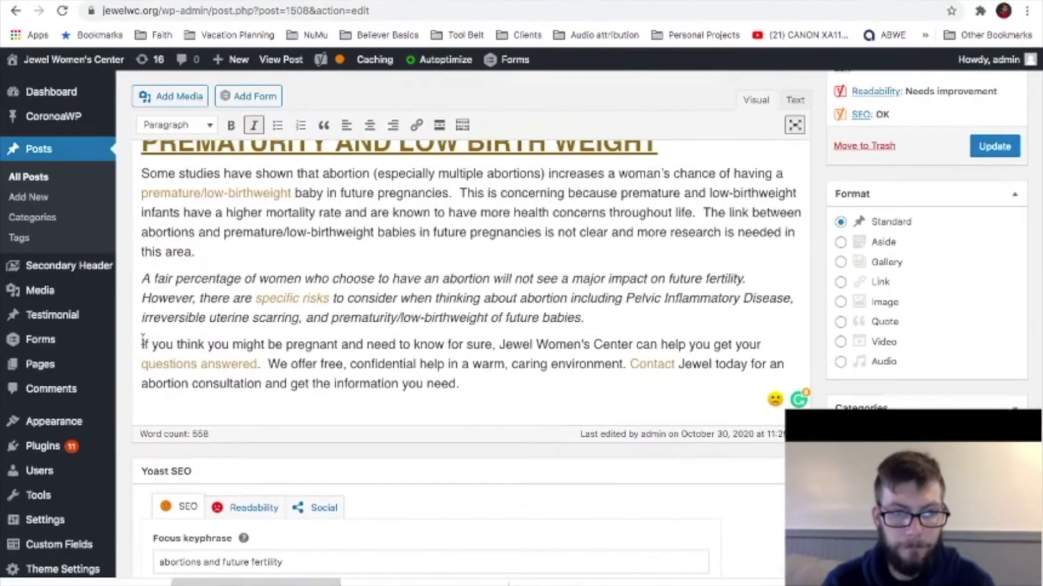
key("Return")
type("Learn More About How An Abortion Can Affect Your Fertility")
key("shift+Home")
key("alt+shift+2")
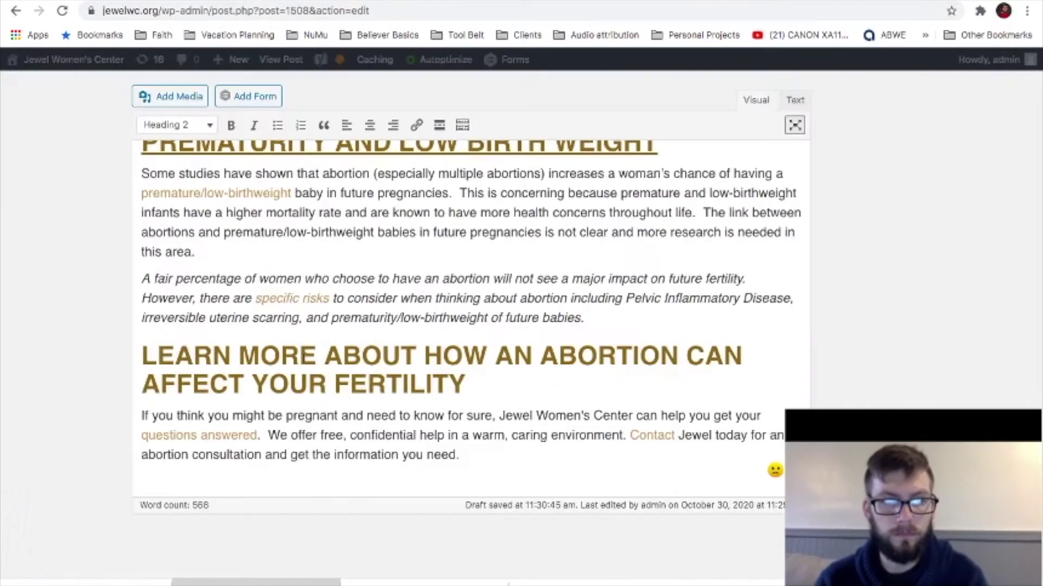
Select the phrase "abortions and future fertility" at the end of the introductory paragraph
scroll(327, 384, "up", 20)
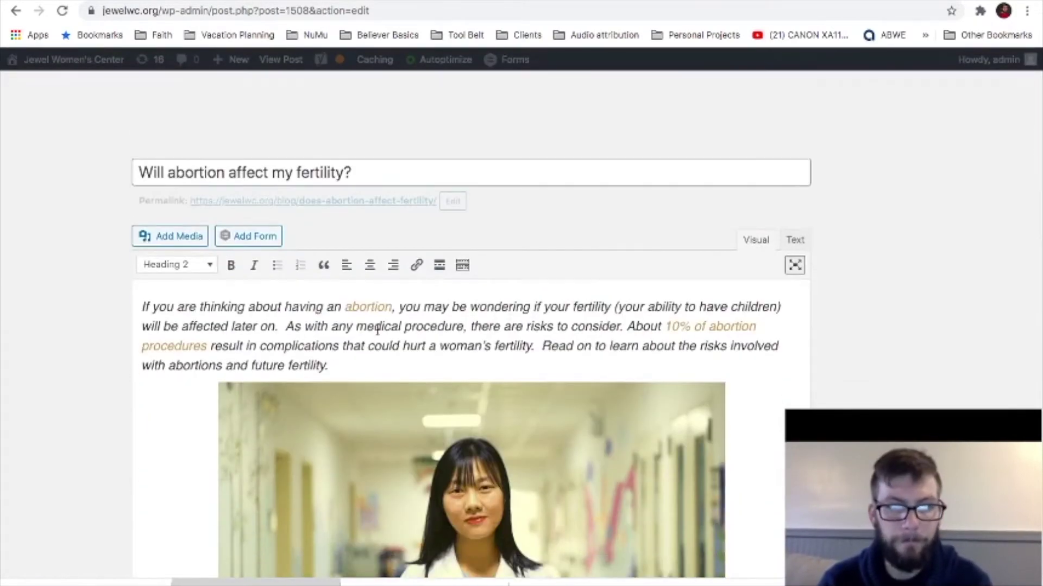
double_click(218, 365)
left_click(325, 366, "shift")
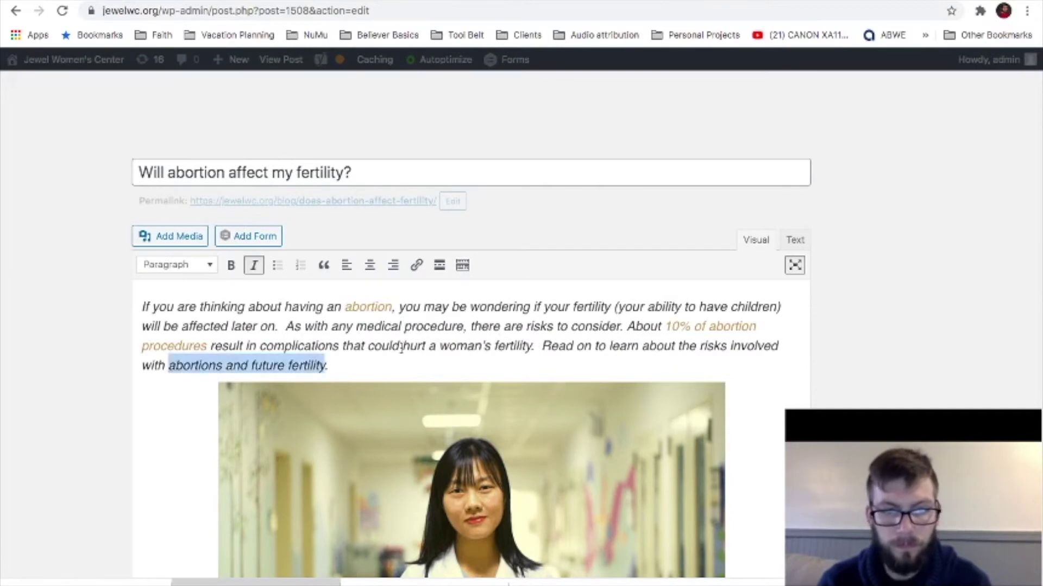
scroll(326, 365, "down", 6)
left_click_drag(514, 437, 727, 437)
left_click(713, 437)
type("which can play a role in")
key("BackSpace")
key("BackSpace")
key("BackSpace")
key("BackSpace")
key("BackSpace")
key("BackSpace")
key("BackSpace")
key("BackSpace")
key("BackSpace")
key("BackSpace")
key("BackSpace")
key("BackSpace")
key("BackSpace")
key("BackSpace")
key("BackSpace")
key("BackSpace")
key("BackSpace")
key("BackSpace")
key("BackSpace")
key("BackSpace")
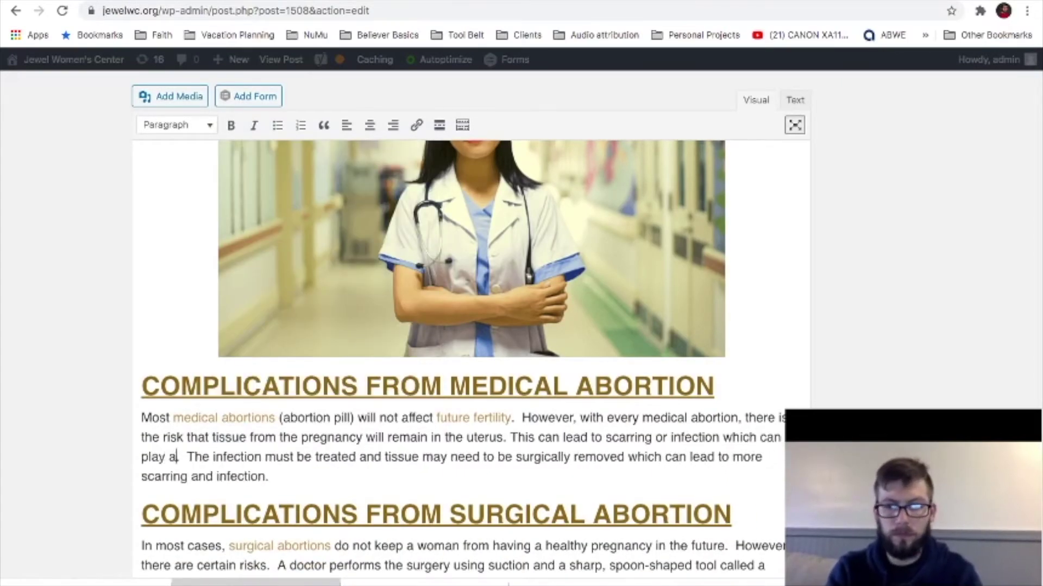
End the medical abortion complications paragraph with "All of these surgeries from abortion can have an effect on your fertility."
scroll(442, 468, "down", 1)
left_click(266, 414)
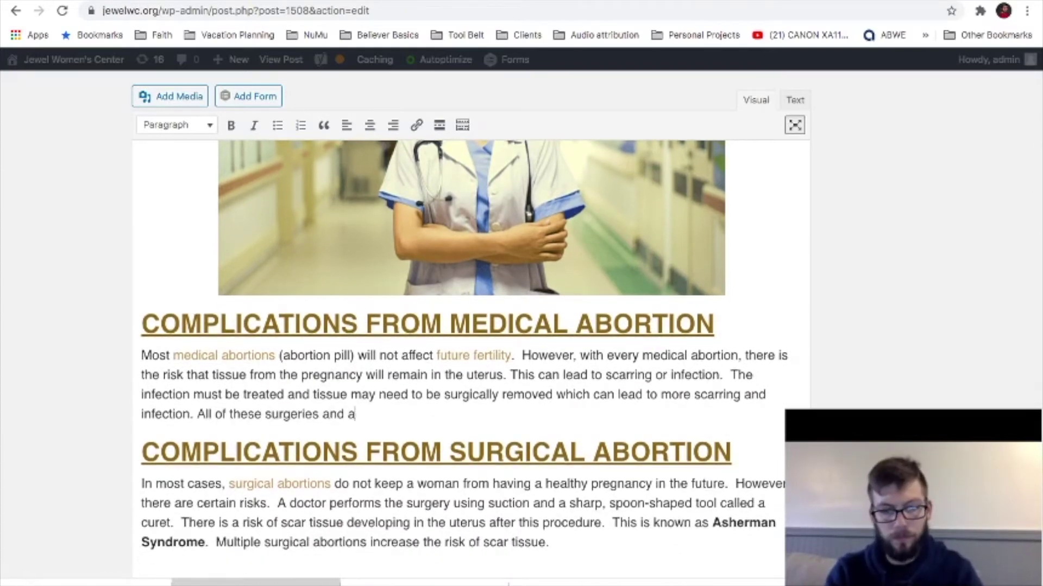
type("All of these surgeries from the abortion can have an effect on your fertility.")
double_click(359, 414)
key("BackSpace")
Add "that come with abortion" after "there are certain risks" in the surgical abortion paragraph
scroll(707, 355, "down", 2)
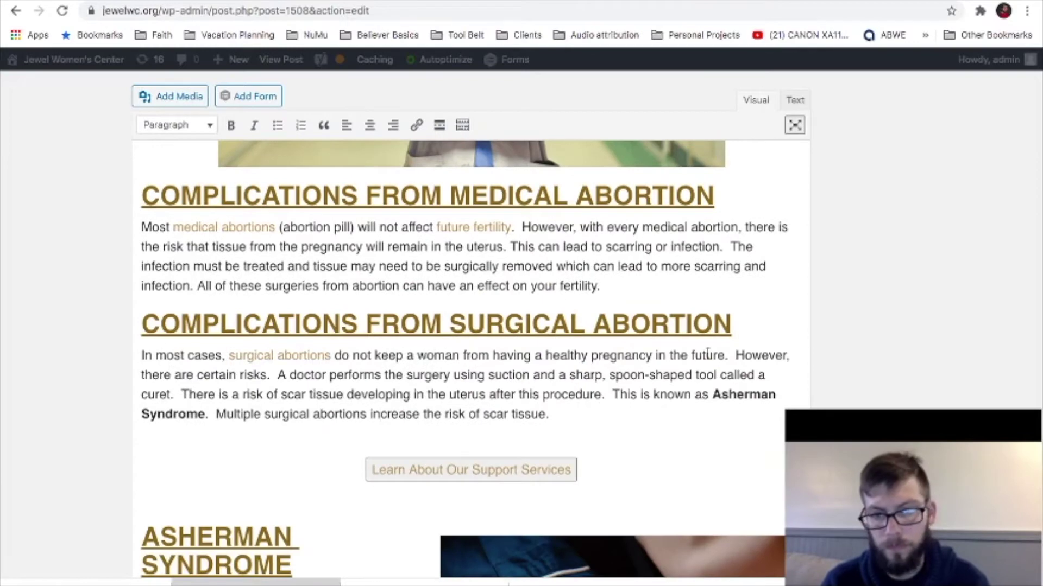
type("that come with abortion")
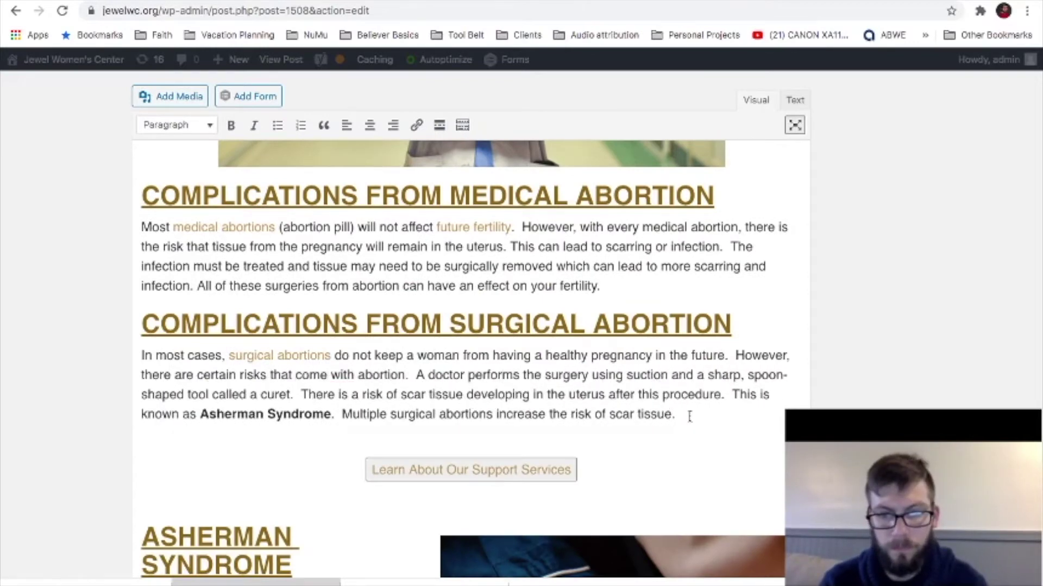
Add "Because of past abortion or abortions, the uterus can become scarred in a way that hinders" at the end of the Asherman Syndrome paragraph
scroll(689, 416, "down", 5)
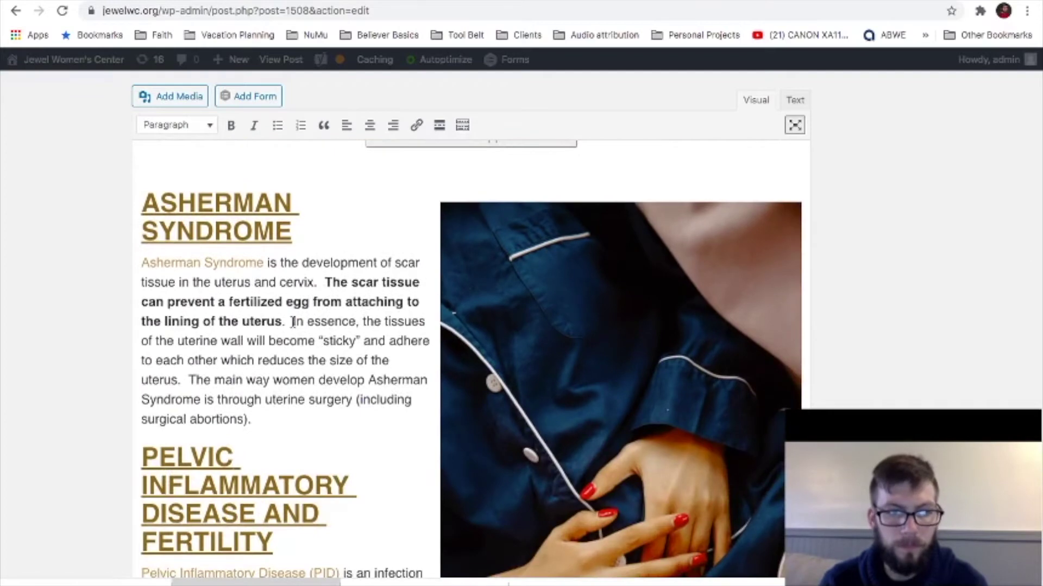
scroll(288, 318, "down", 2)
scroll(284, 318, "up", 1)
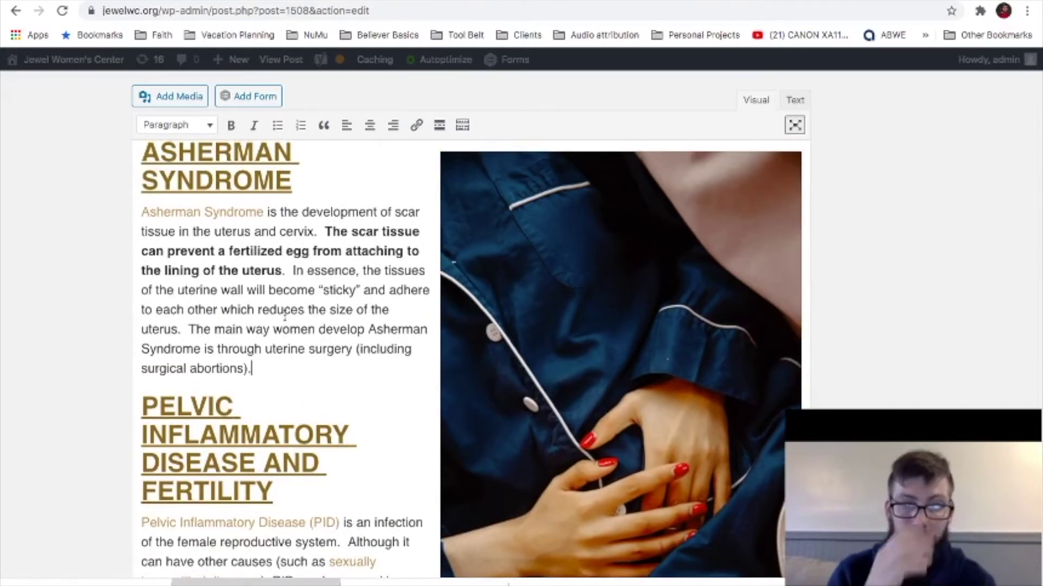
type("or abortion")
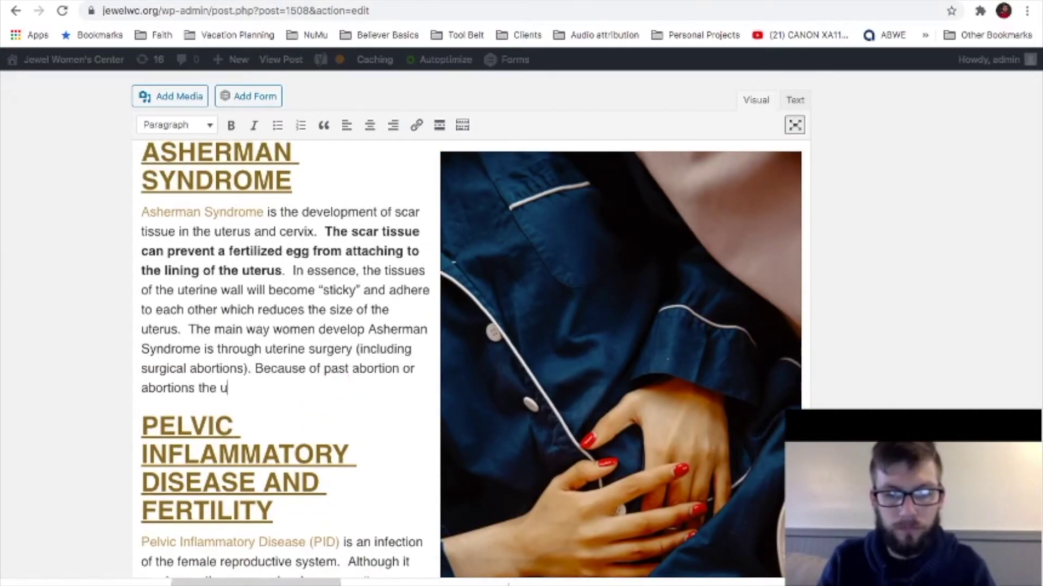
type("s, the uterus can become")
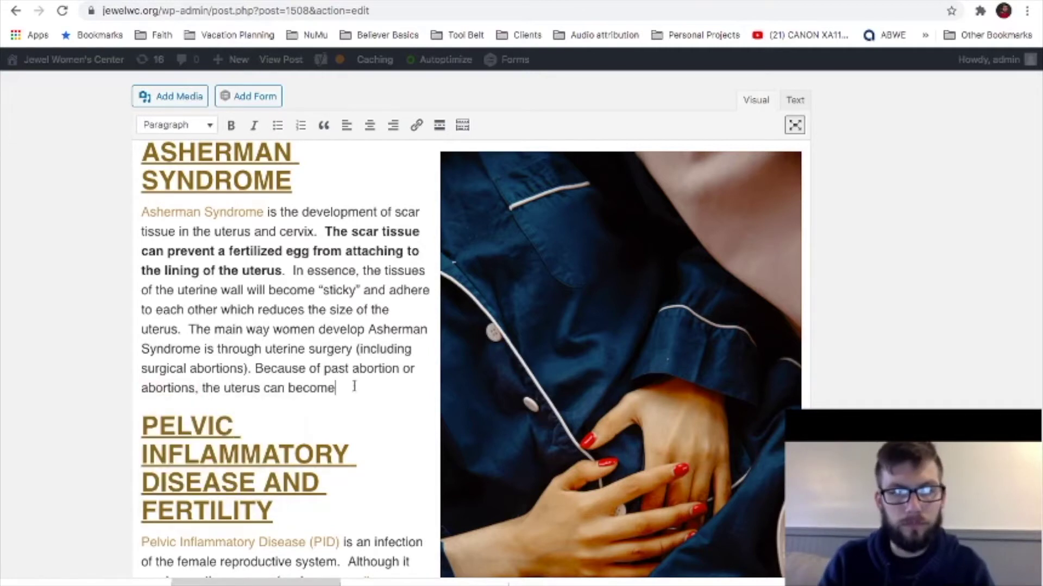
type(" scarred in a way that hinders")
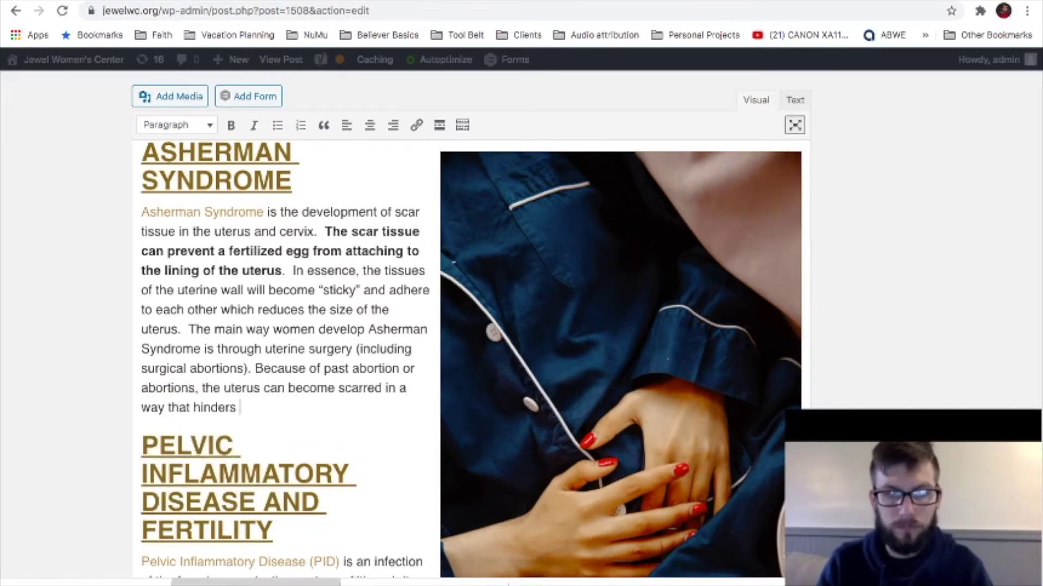
Finish with "fertility. This is a case where abortion may affect your fertility in the future." and add "to your fertility" after "lasting damage" in the PID paragraph
type(" fertility. This is a case where abortion may affect your fertility in the future.")
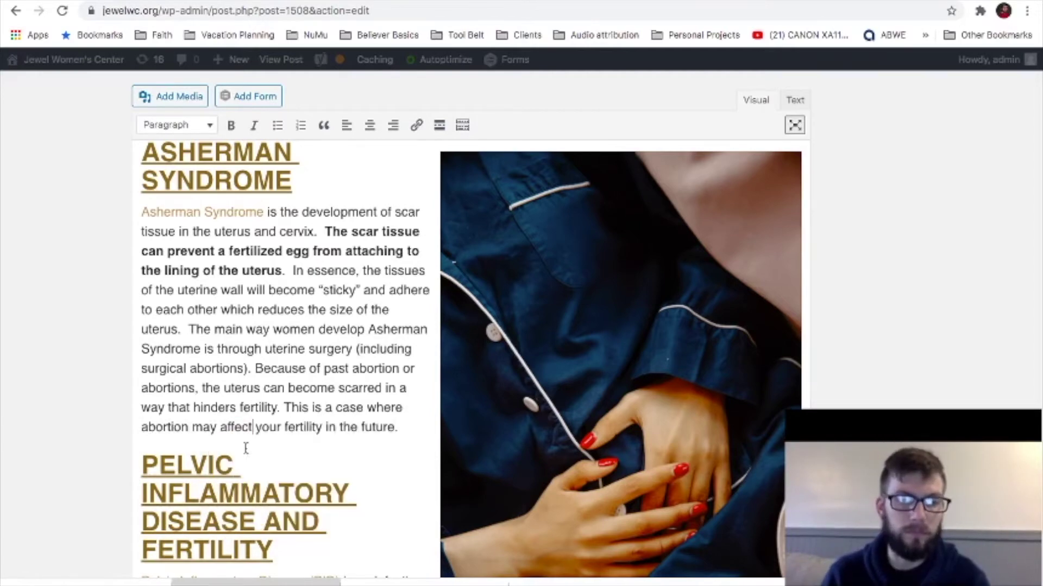
scroll(246, 448, "down", 6)
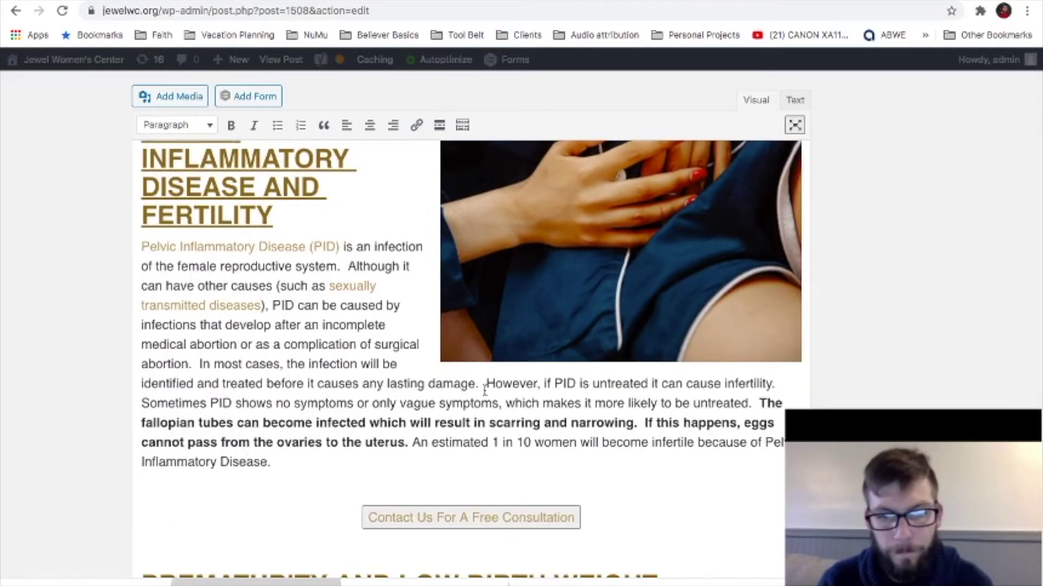
type("to your fertility")
Check the layout of the live post and shrink the photo of hands on a stomach beside the Asherman Syndrome text
scroll(688, 364, "down", 2)
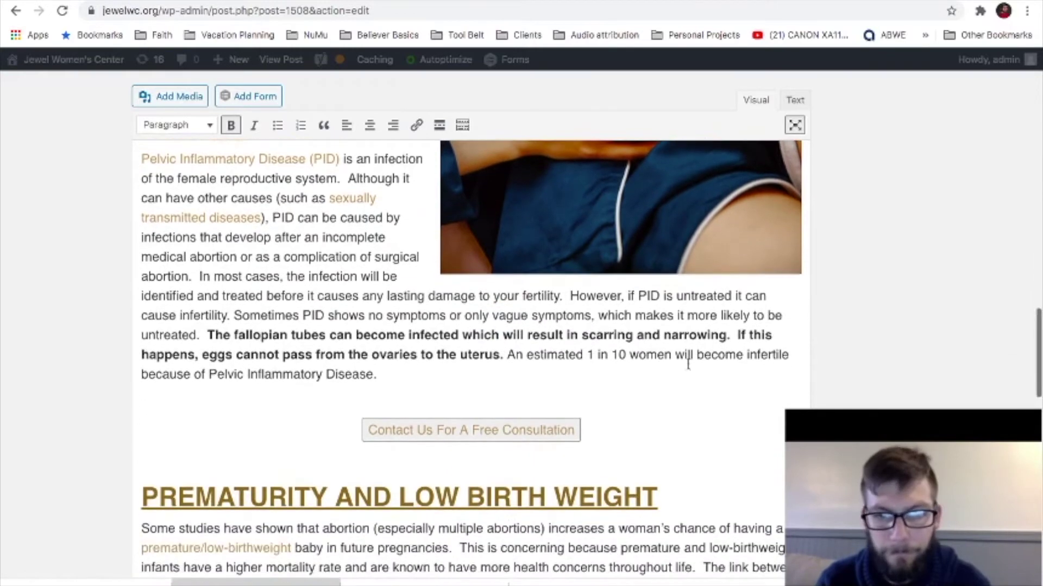
scroll(351, 280, "down", 5)
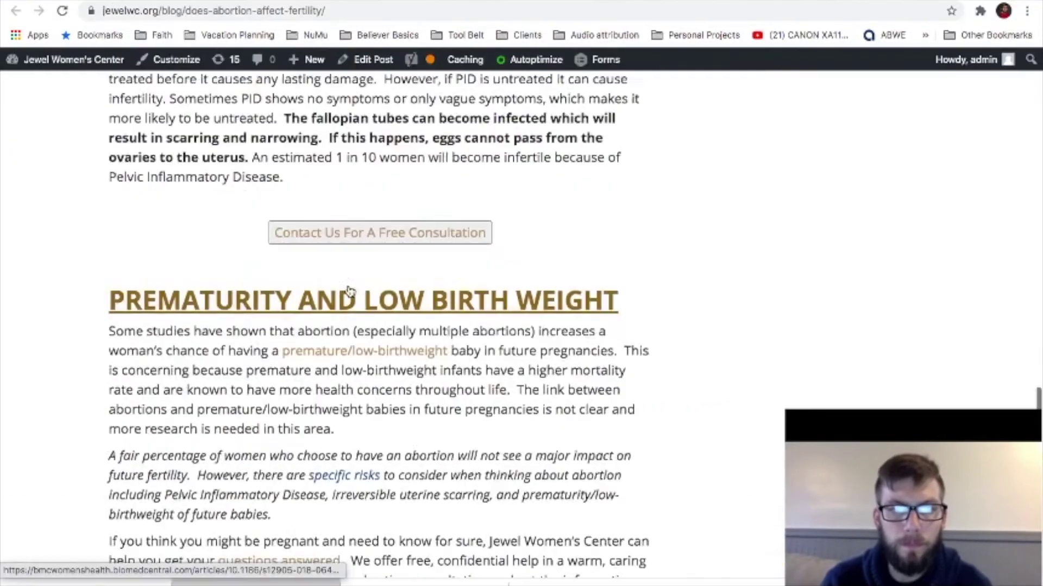
scroll(349, 289, "up", 7)
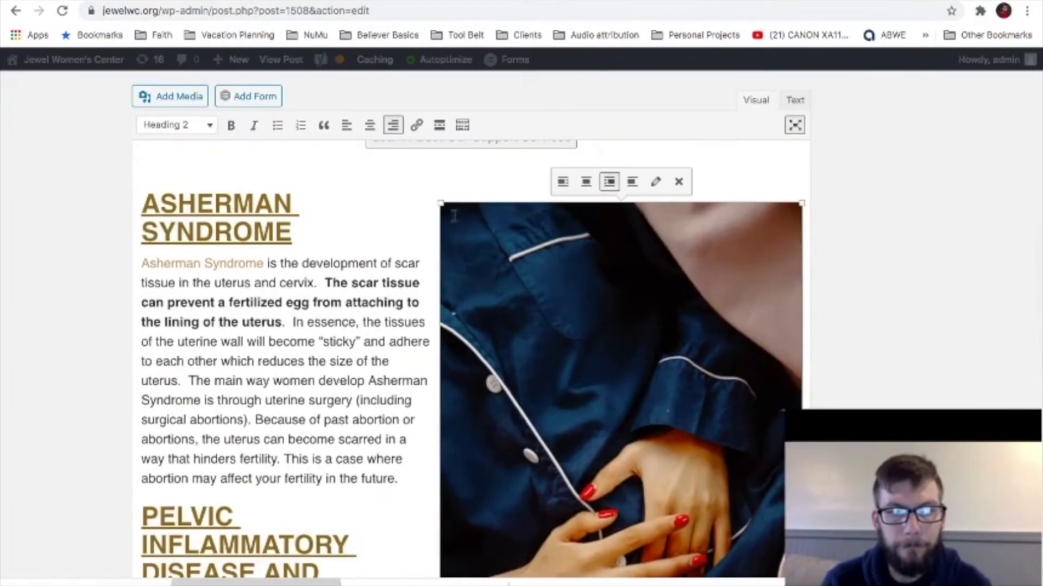
scroll(454, 216, "down", 15)
scroll(489, 245, "up", 20)
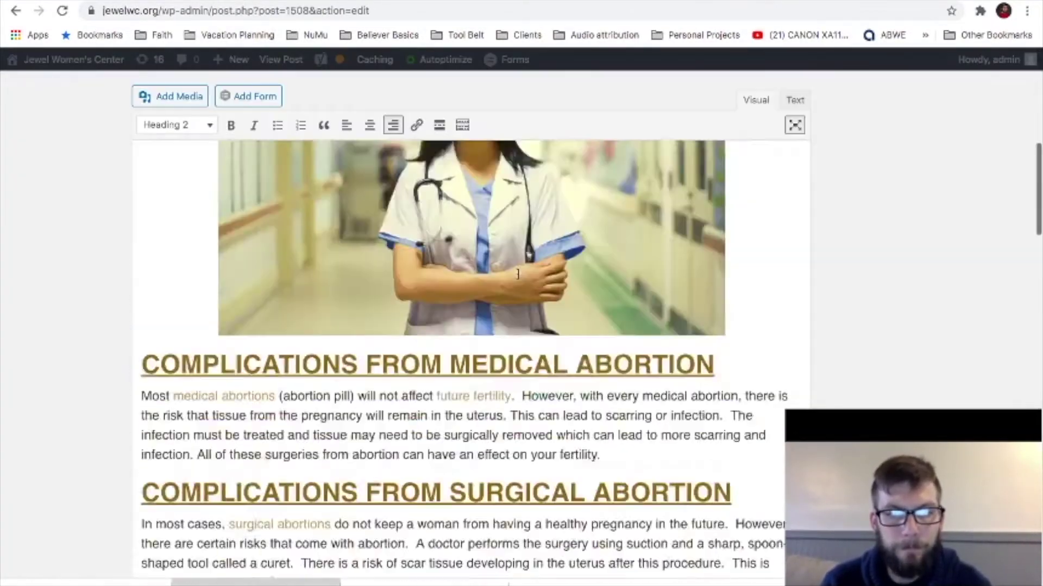
Extend the closing contact paragraph's last sentence with "about abortion's effect on your fertility"
scroll(518, 275, "down", 20)
left_click(459, 311)
type("about abo")
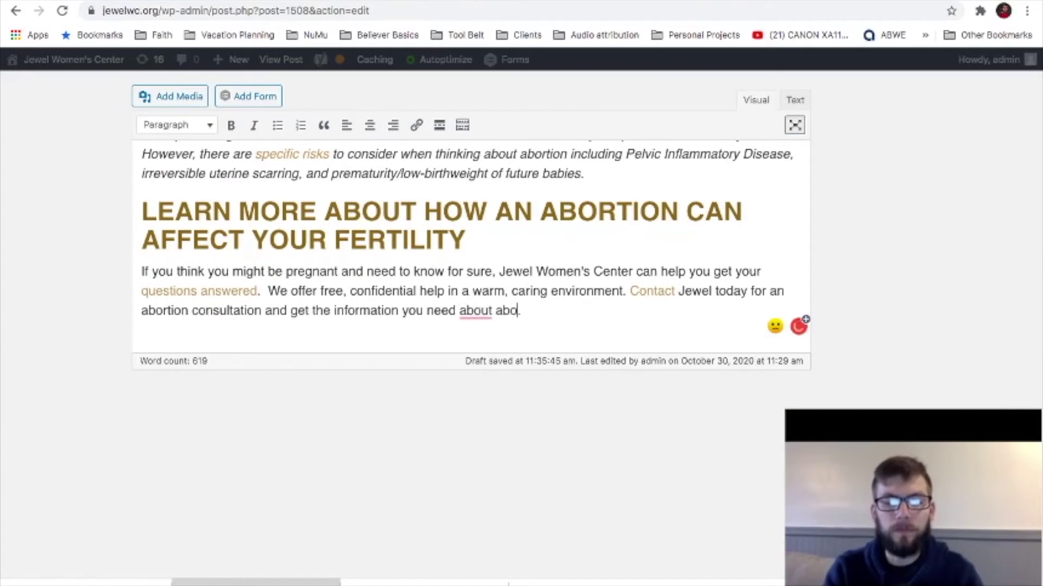
type("rtion's affect on your fertility")
End the surgical abortion paragraph with "Scar tissue from an abortion can then lead to Asherman Syndrome."
scroll(489, 326, "up", 5)
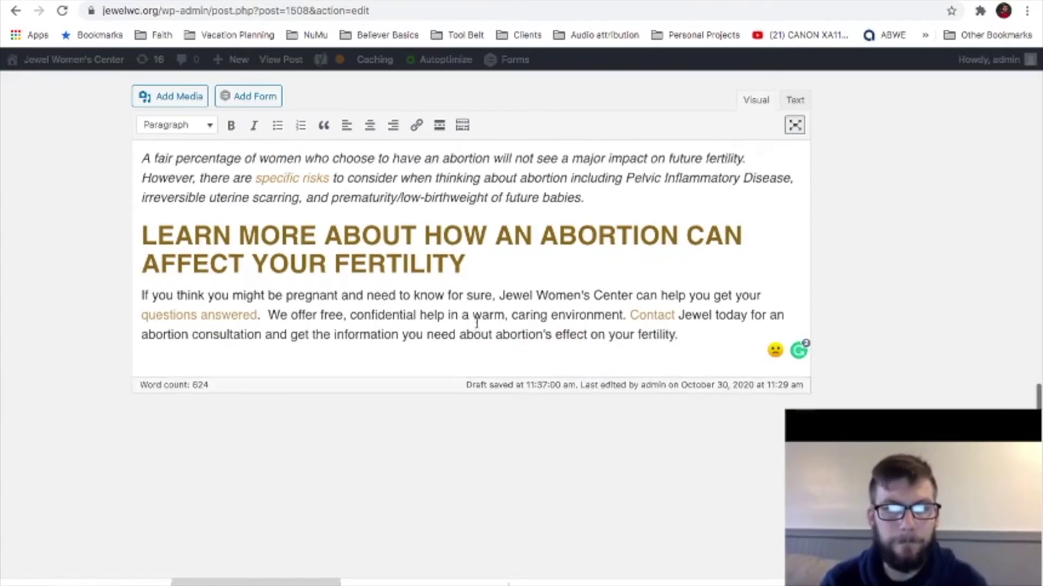
scroll(492, 341, "up", 10)
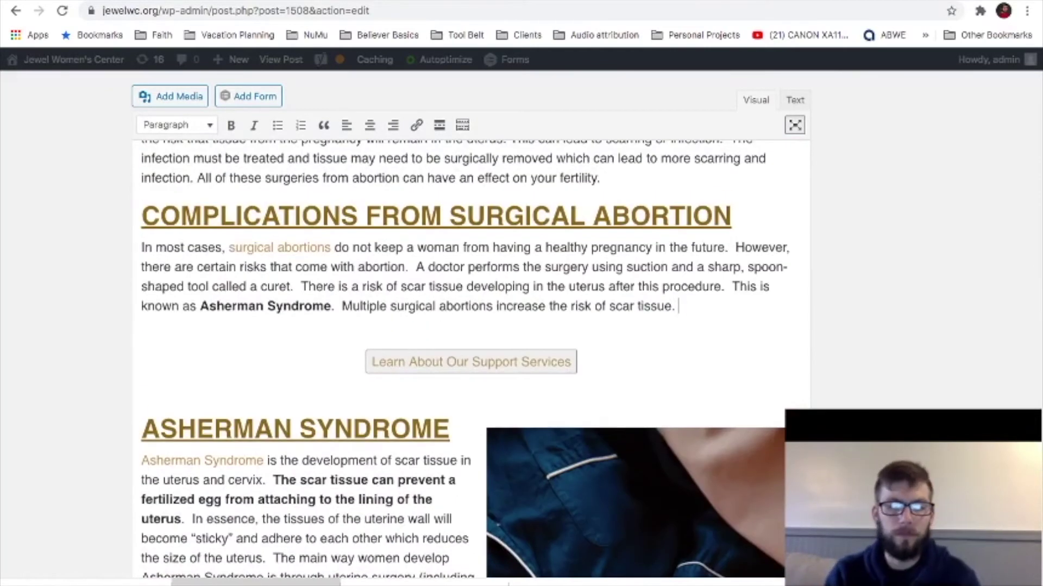
type("from an aborti")
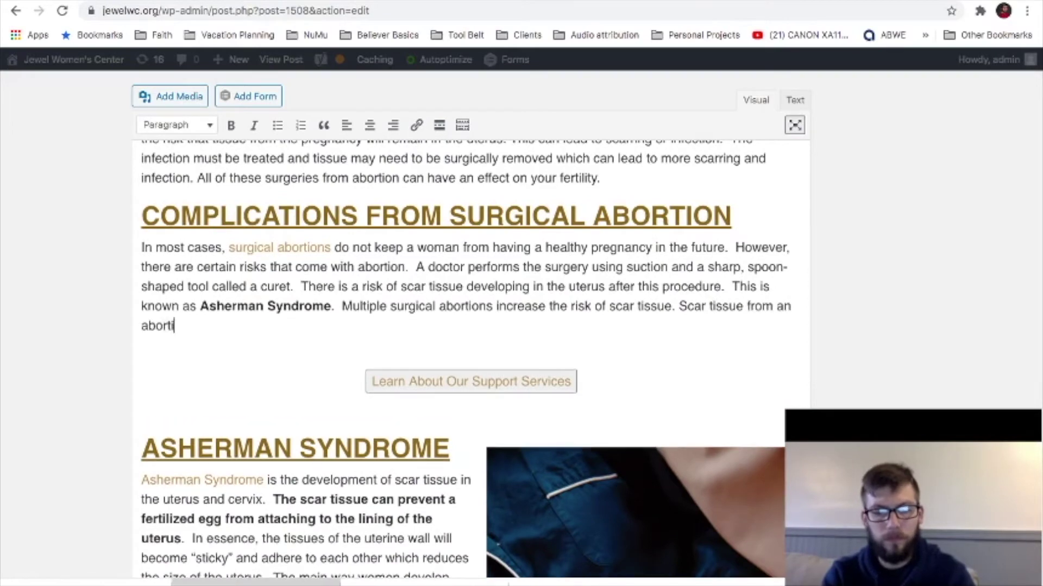
right_click(326, 327)
left_click(370, 359)
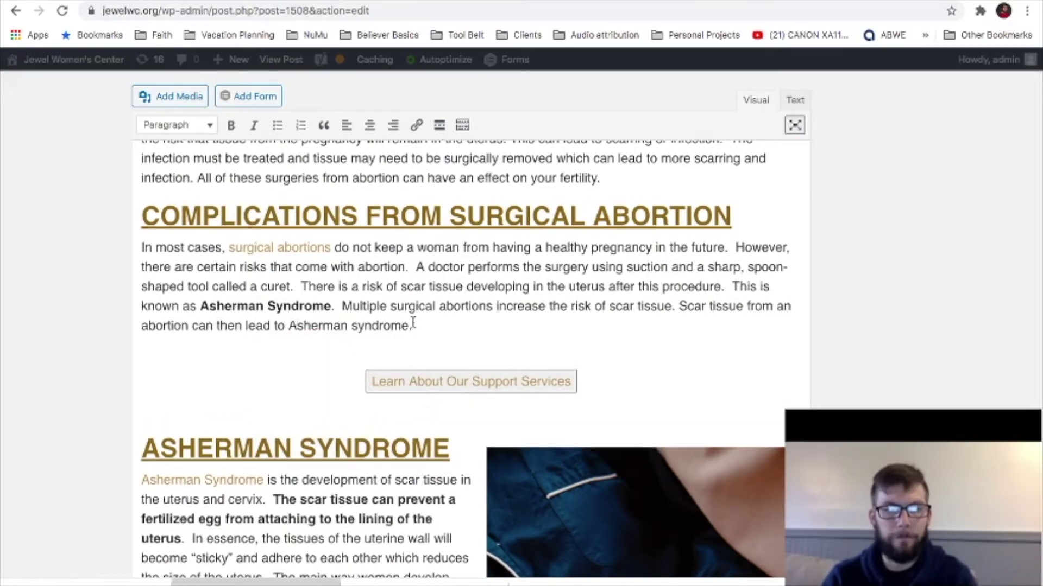
double_click(378, 326)
type("Syndrome")
Insert "Knowing the risks of medical abortion is important if you plan on having children in the future." before "This can lead to scarring"
scroll(442, 298, "up", 5)
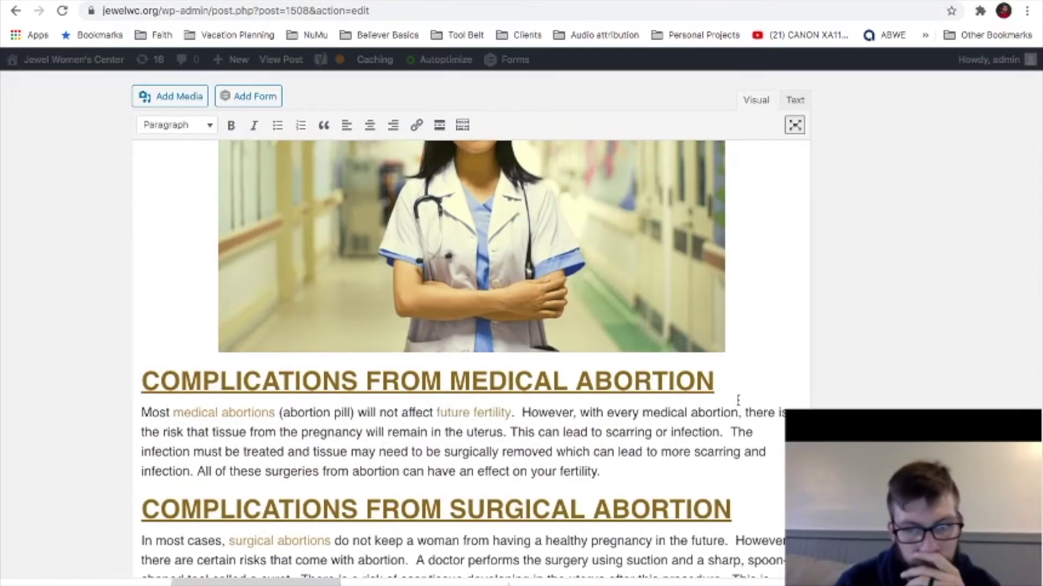
left_click(512, 433)
type("Knowing the risks of medical abortion is important if you")
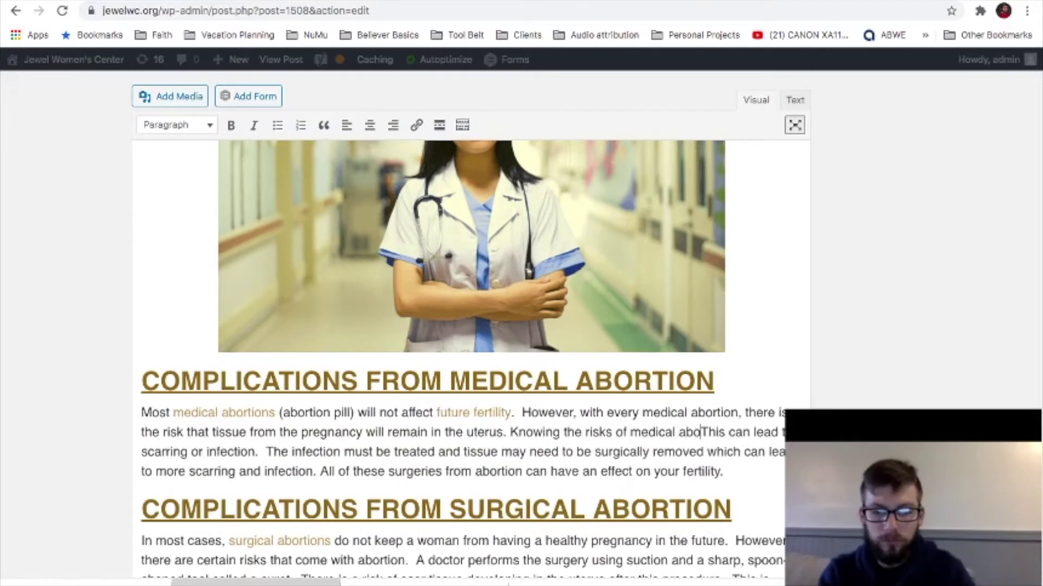
type(" plan on having children in the future. ")
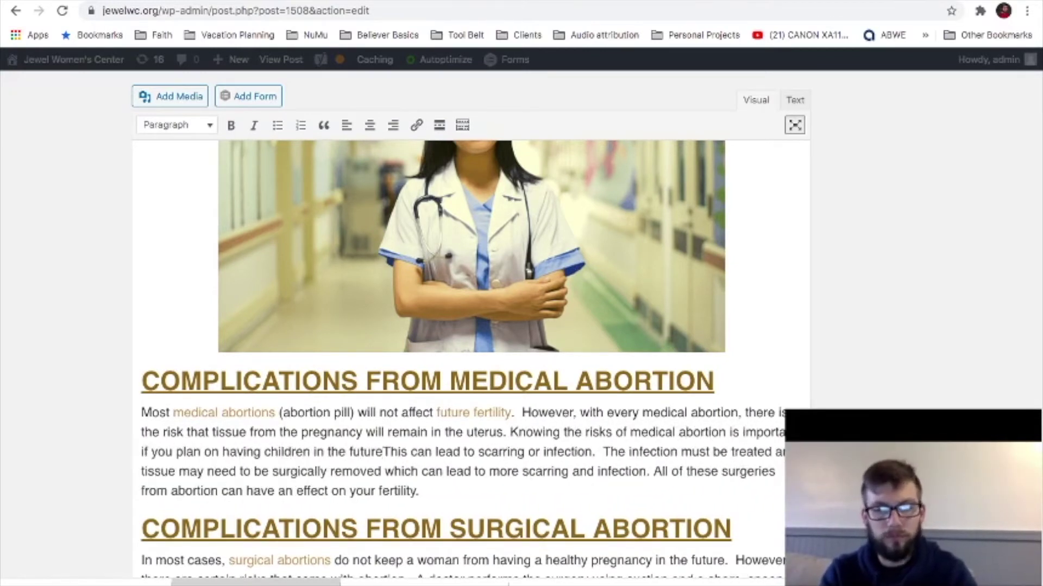
Replace "This" before "can lead to scarring" with "If tissue from the pregnancy and abortion remain in the uterus" and update the post
type("If tissue from the pregnancy and abortion remain in the uteru")
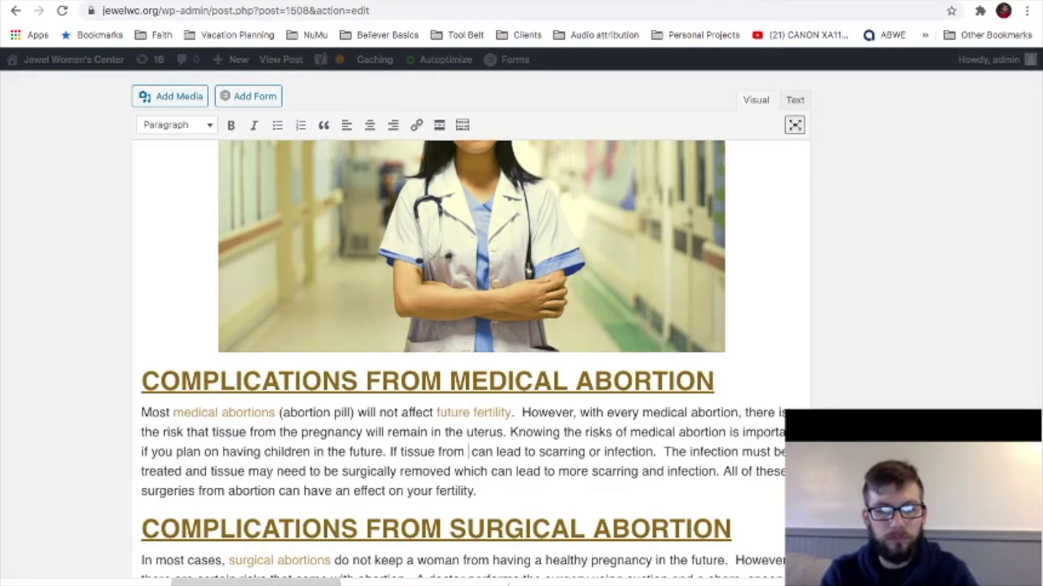
type("s")
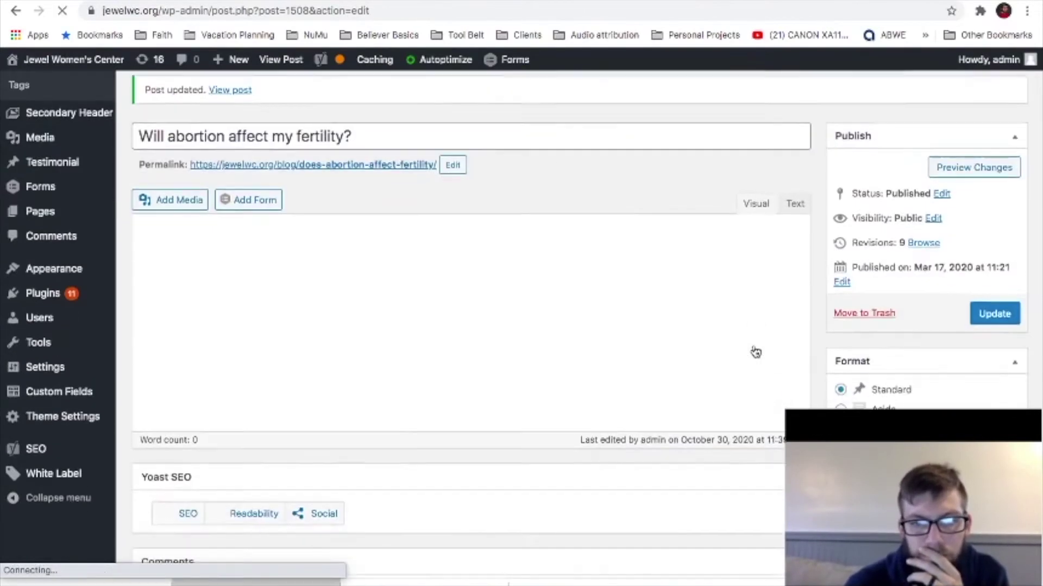
scroll(604, 392, "up", 4)
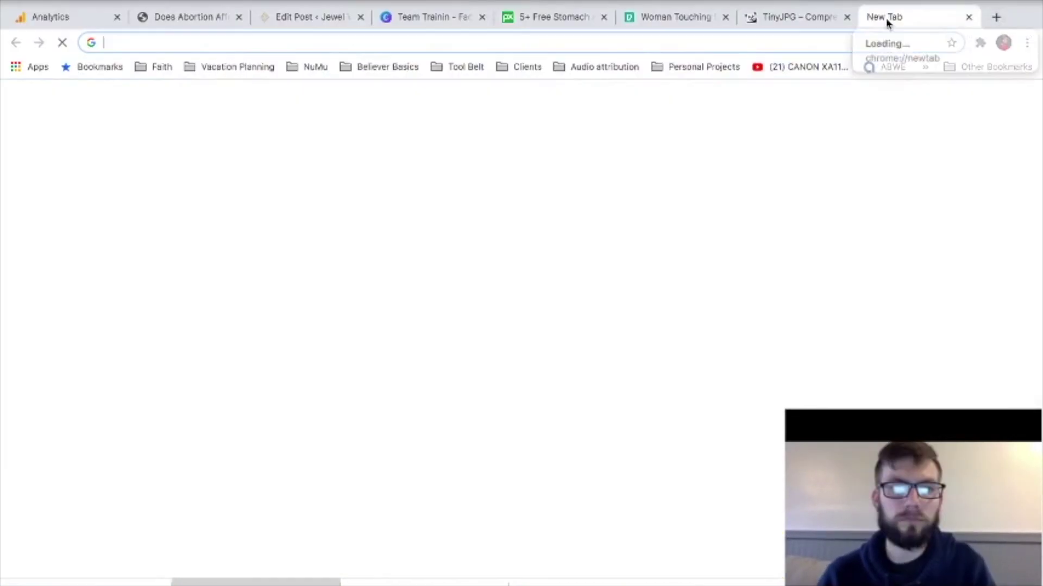
Open technicalseo.com/tools/schema-markup-generator/ in a new browser tab and choose the Article markup
type("technicalseo.com/tools/schema-markup-generator/")
key("Return")
left_click_drag(891, 17, 448, 34)
left_click(483, 168)
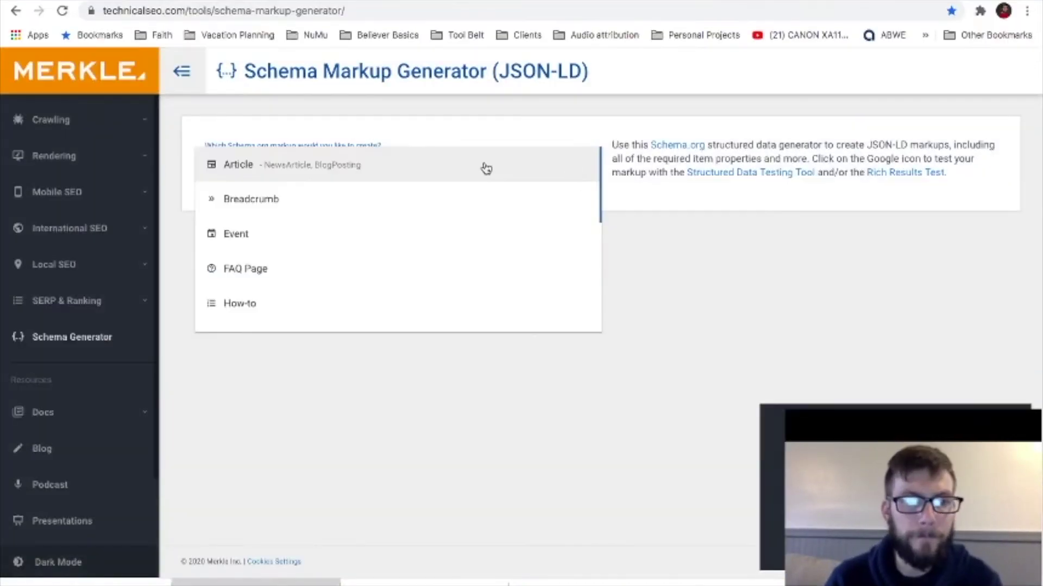
left_click(483, 167)
Set the article type to BlogPosting and fill in the post's URL, the headline "Will abortion affect my fertility?" and the edited-medical-1.png image URL
left_click(366, 284)
left_click(326, 354)
left_click(440, 283)
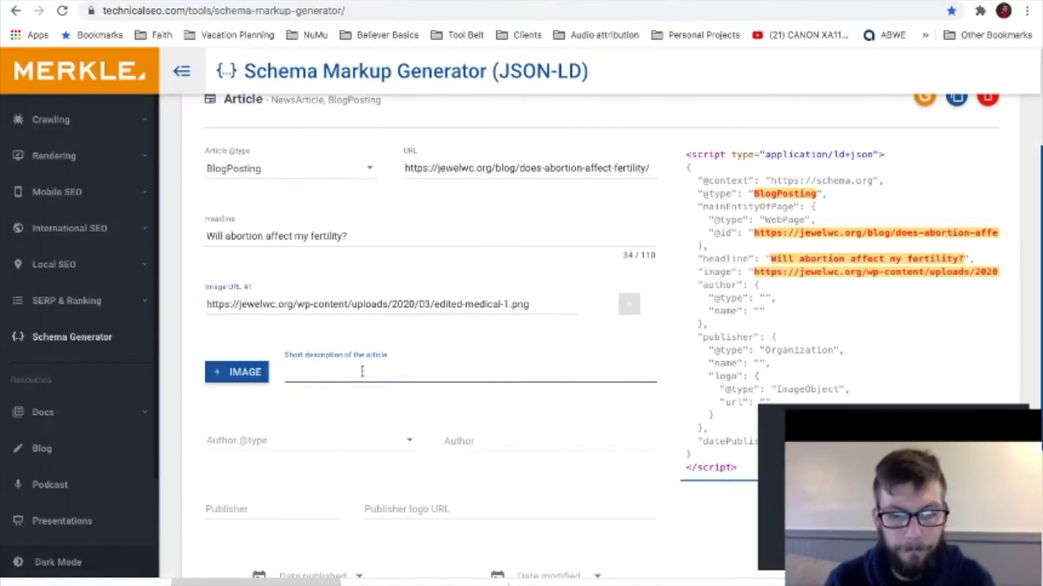
Enter a short description about abortion and later fertility, and set the author to the Organization "Jewel Women's Center"
type("If you are thinking about having an abortion, you may be wondering if your fertility will be affected later on. Learn about your health here.")
left_click(309, 443)
left_click(233, 491)
left_click(548, 442)
type("Jewel Womens Center")
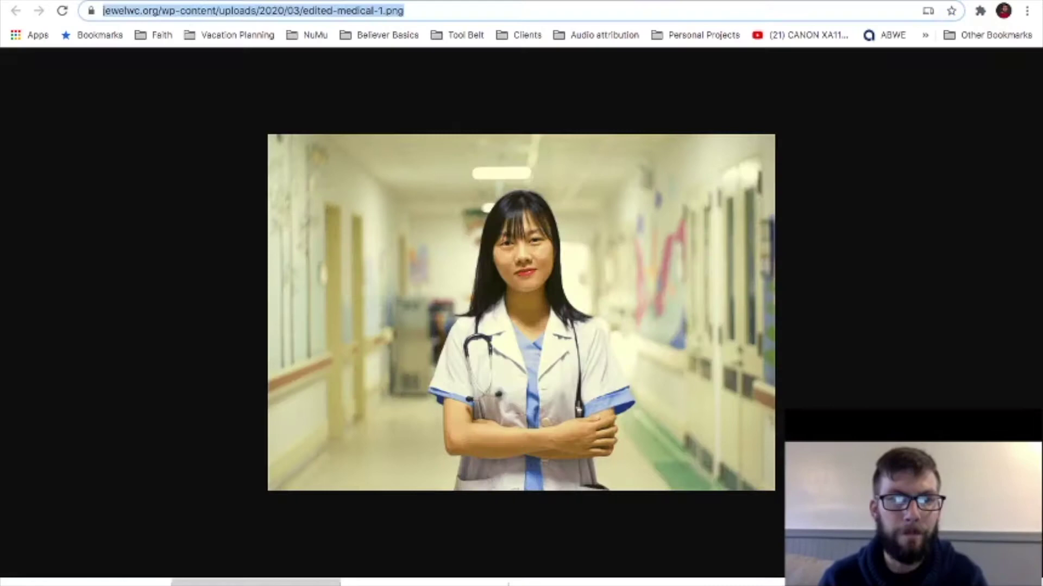
Enter "Jewel Women's Center" as publisher with its logo URL, and set the date published to March 17, 2020
left_click(317, 345)
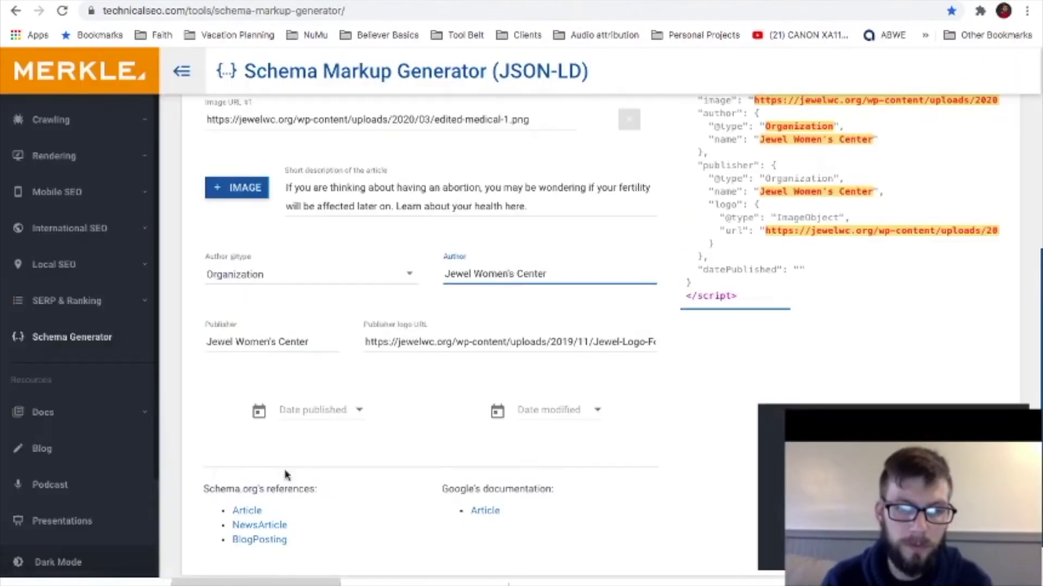
left_click(312, 410)
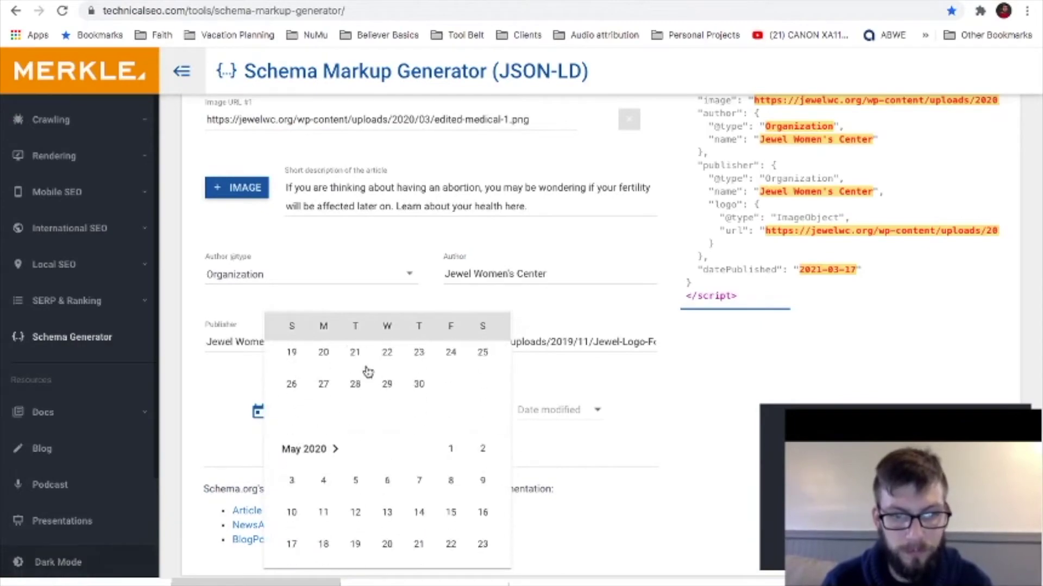
left_click(356, 440)
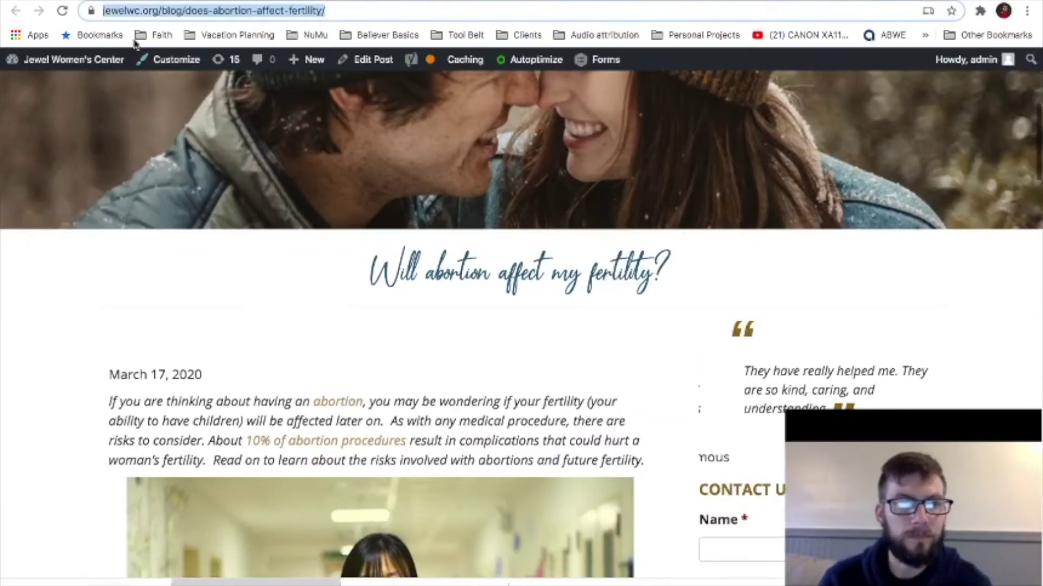
Look over the live "Will abortion affect my fertility?" post from its header to the introductory paragraph
scroll(359, 188, "down", 20)
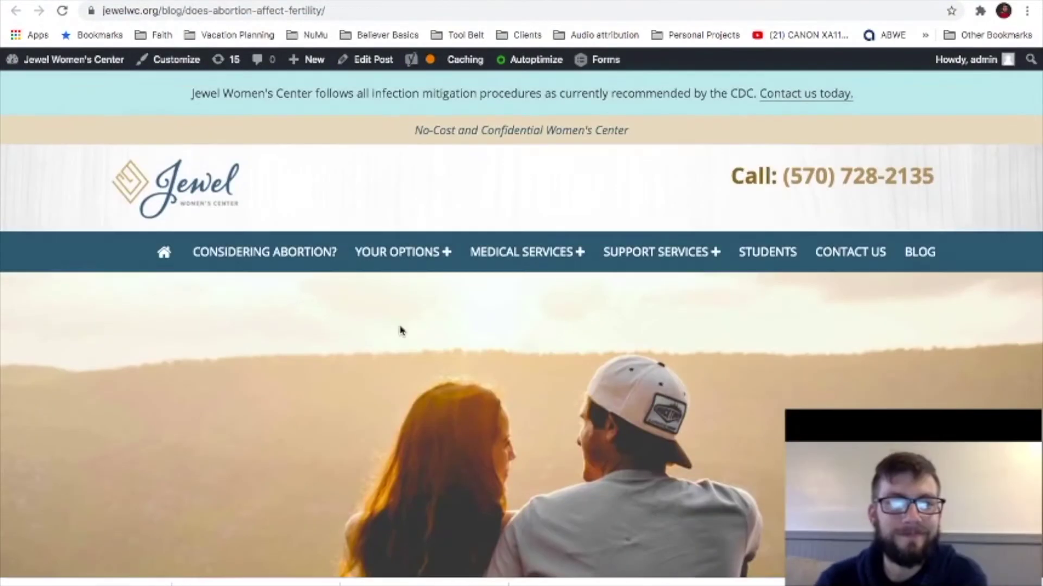
scroll(399, 330, "down", 1)
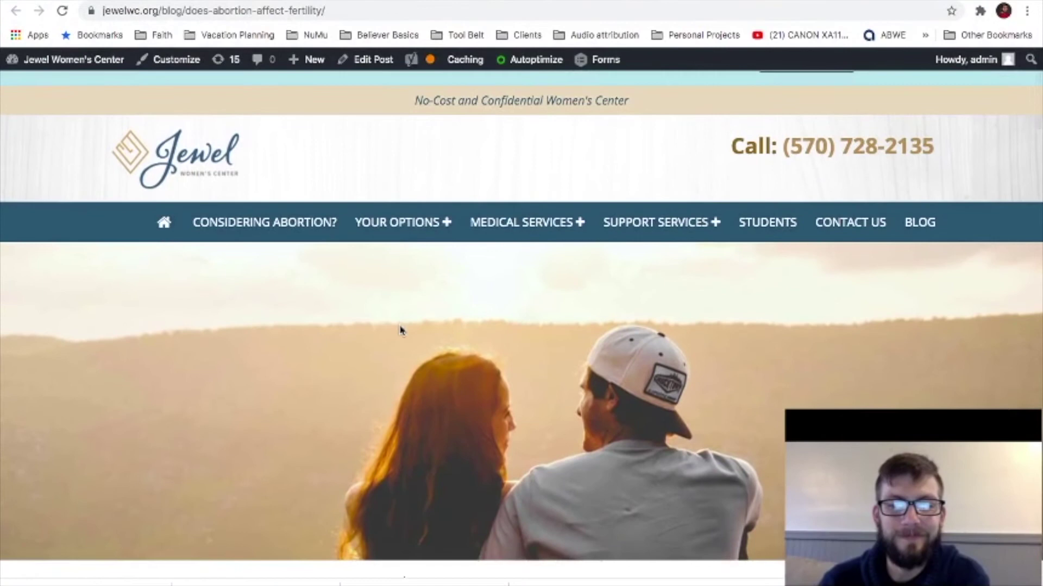
scroll(400, 330, "down", 8)
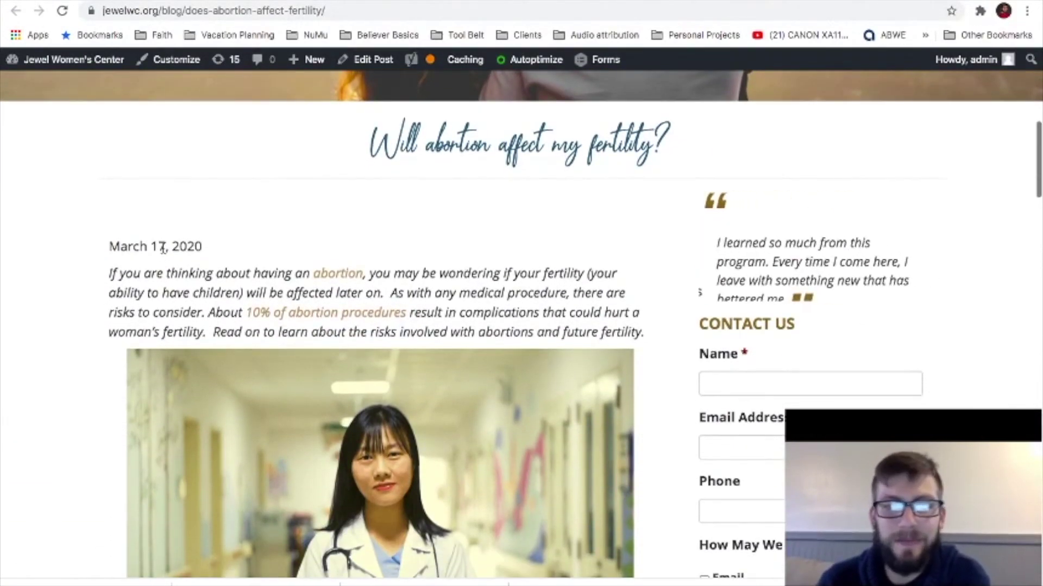
scroll(163, 250, "down", 1)
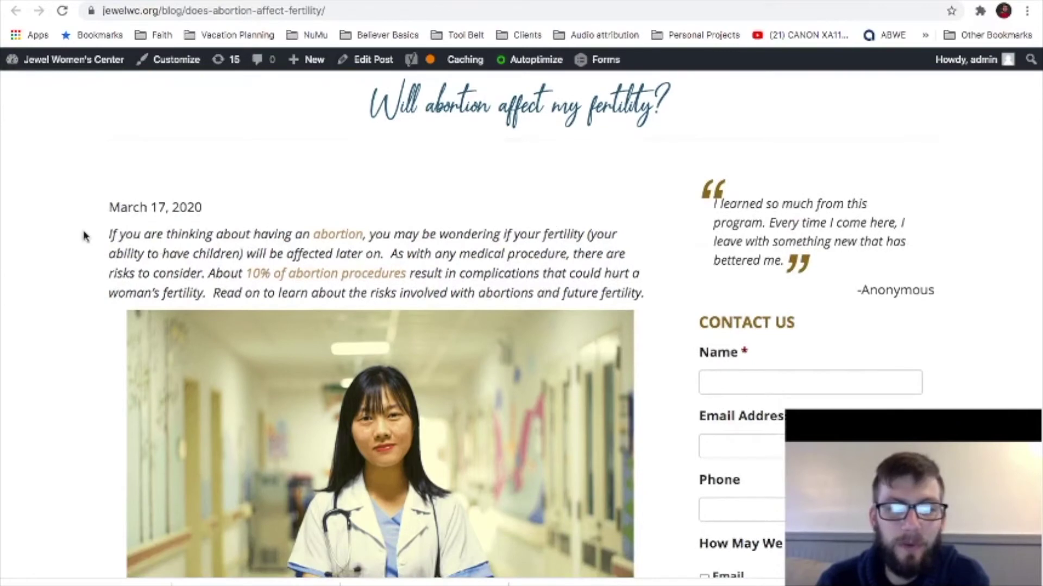
Review the live post's introduction, medical and surgical abortion complication sections, and the "Learn About Our Support Services" button
scroll(84, 236, "down", 1)
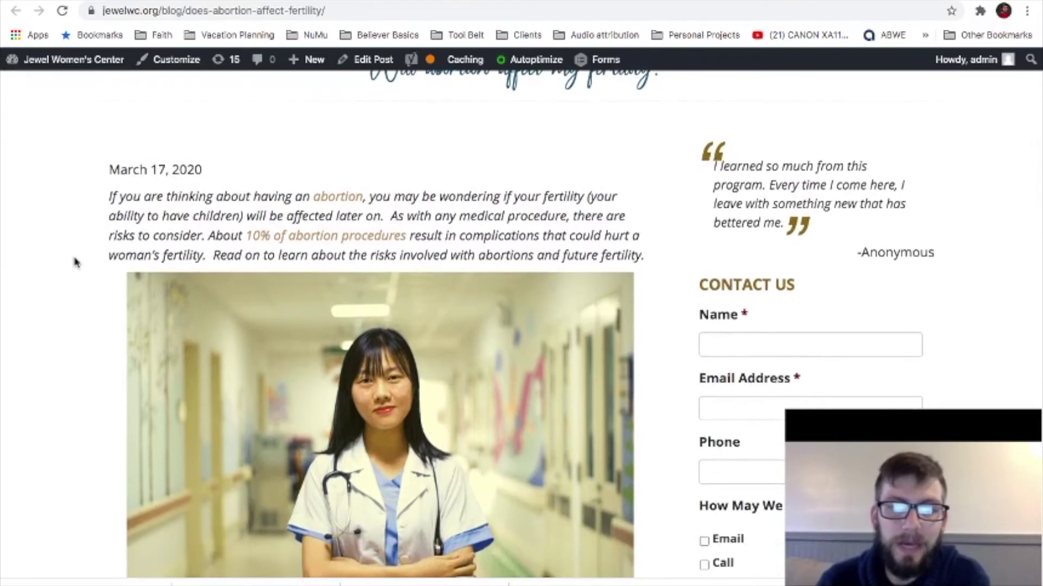
scroll(74, 263, "down", 7)
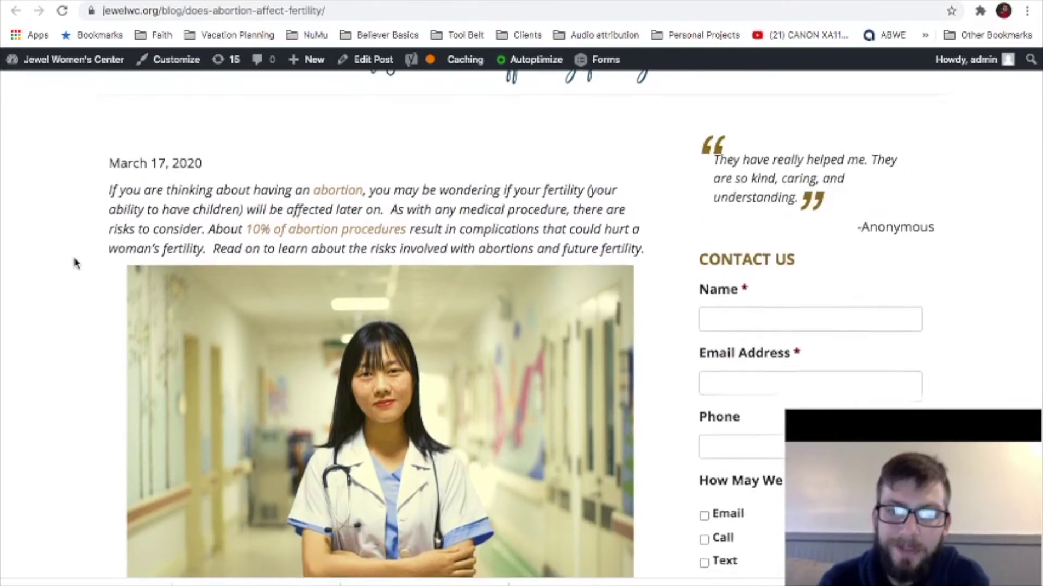
scroll(76, 262, "up", 1)
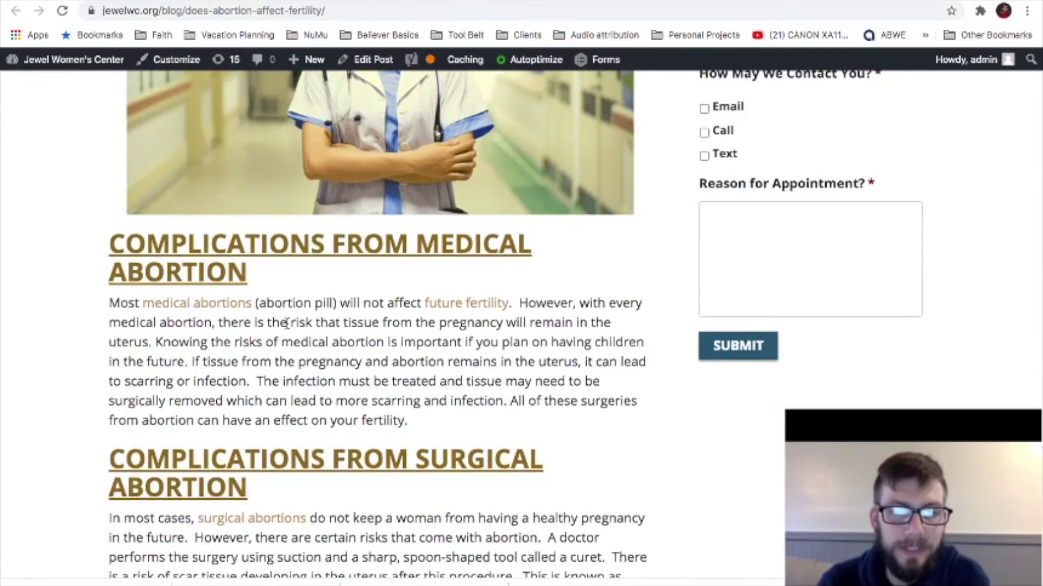
scroll(422, 421, "down", 1)
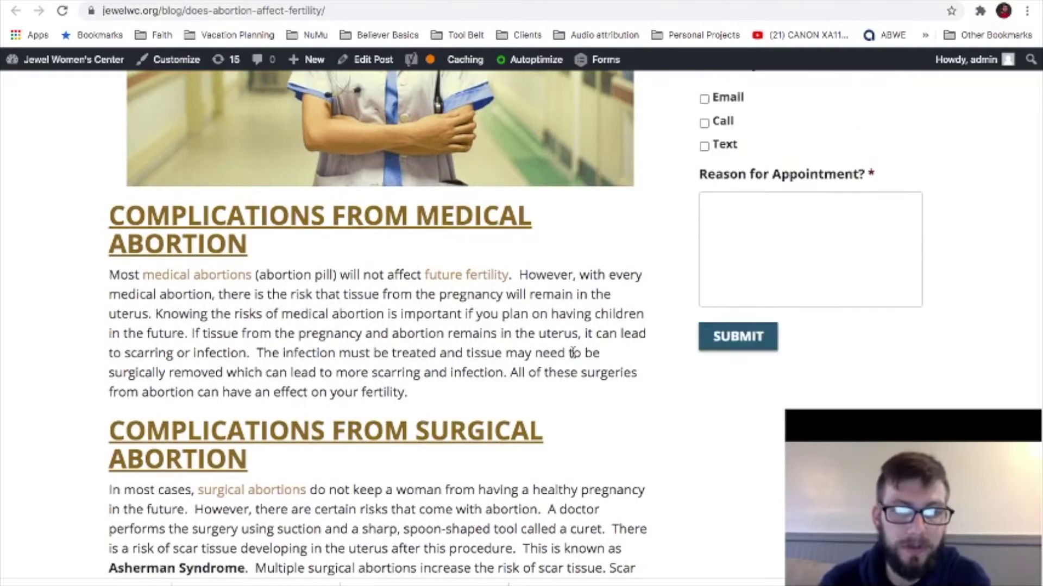
scroll(572, 353, "down", 9)
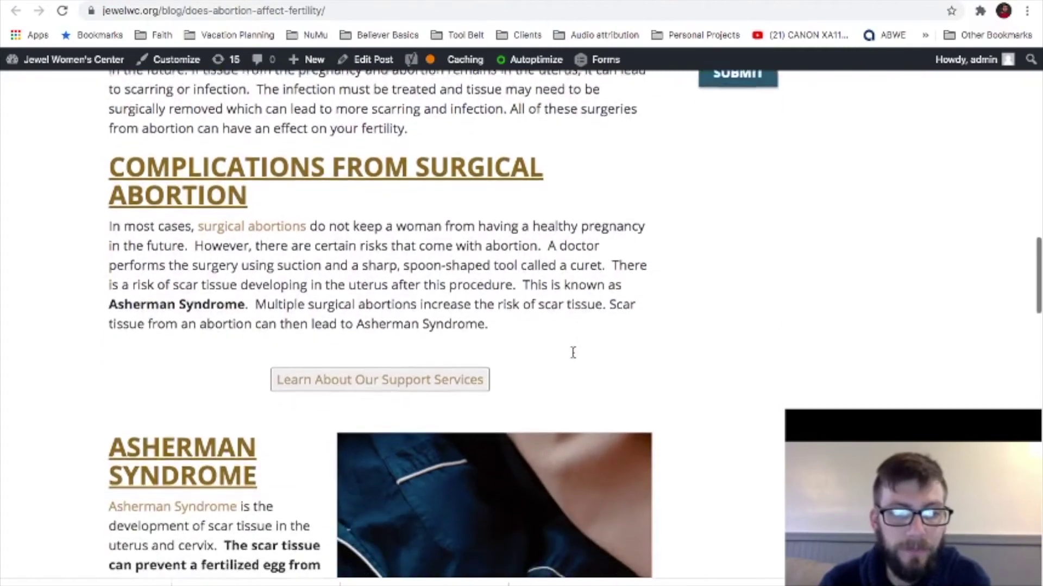
scroll(572, 353, "down", 4)
scroll(573, 355, "up", 2)
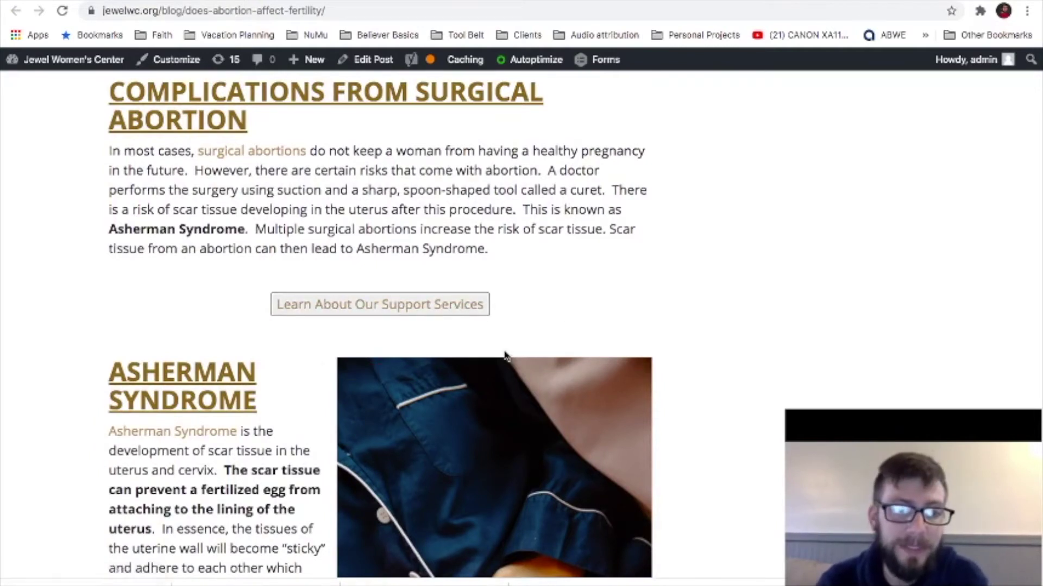
scroll(663, 354, "up", 1)
scroll(661, 354, "up", 8)
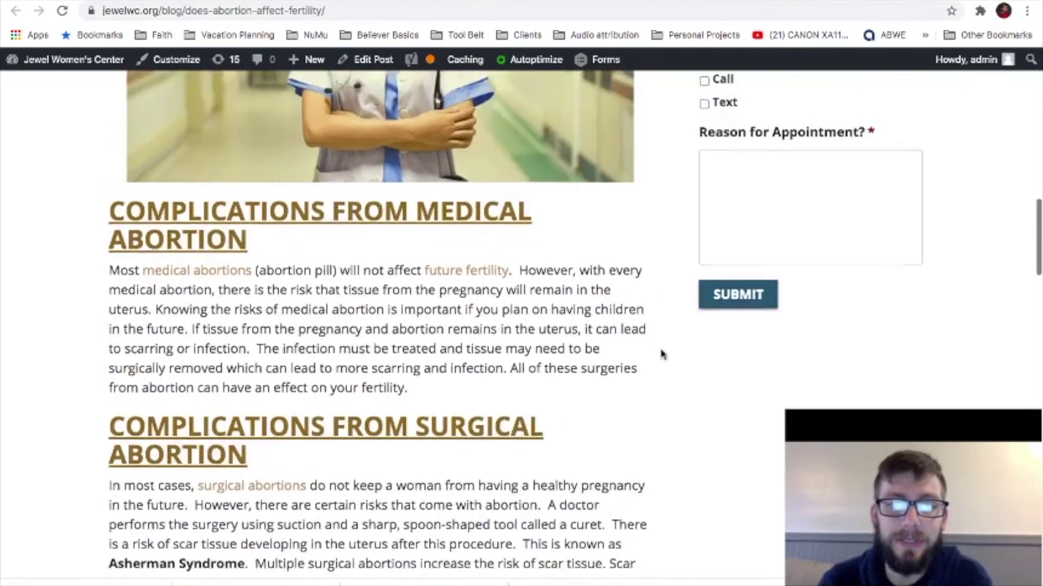
scroll(661, 354, "down", 8)
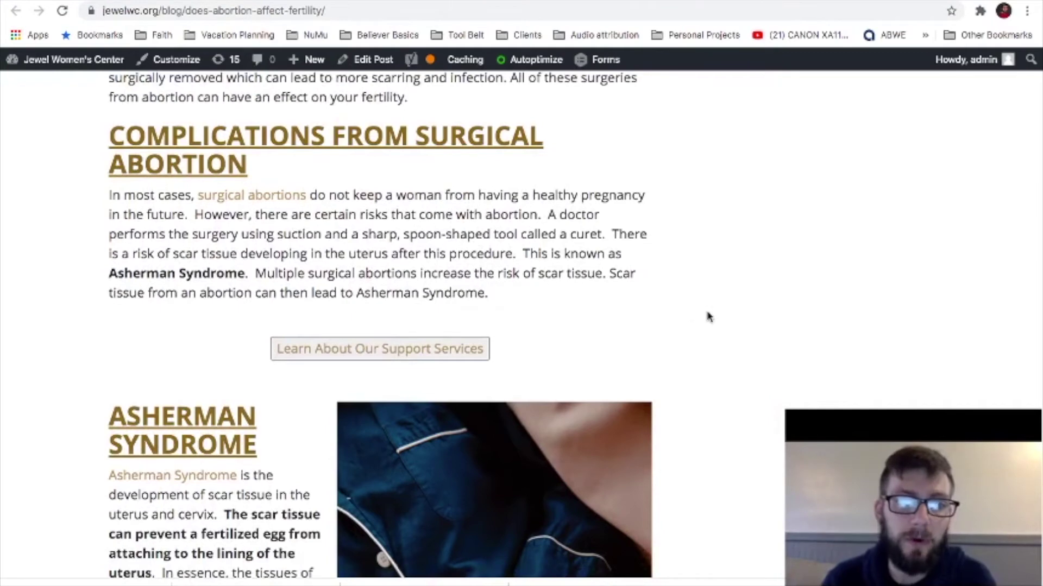
Review the rest of the live post, from the Asherman Syndrome section and its image to the closing "Learn more" section
scroll(446, 290, "down", 6)
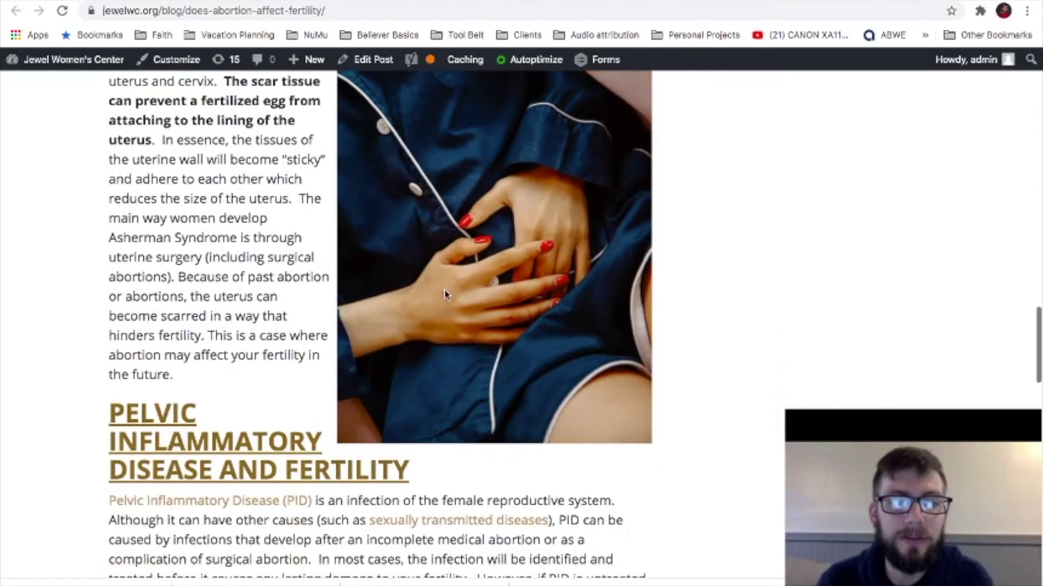
scroll(478, 332, "up", 3)
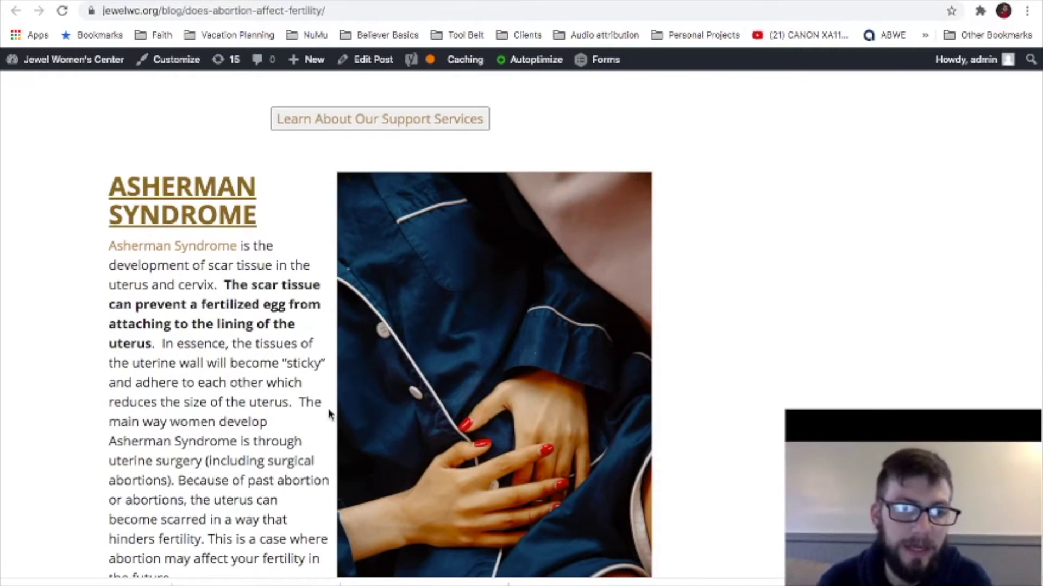
scroll(329, 411, "down", 8)
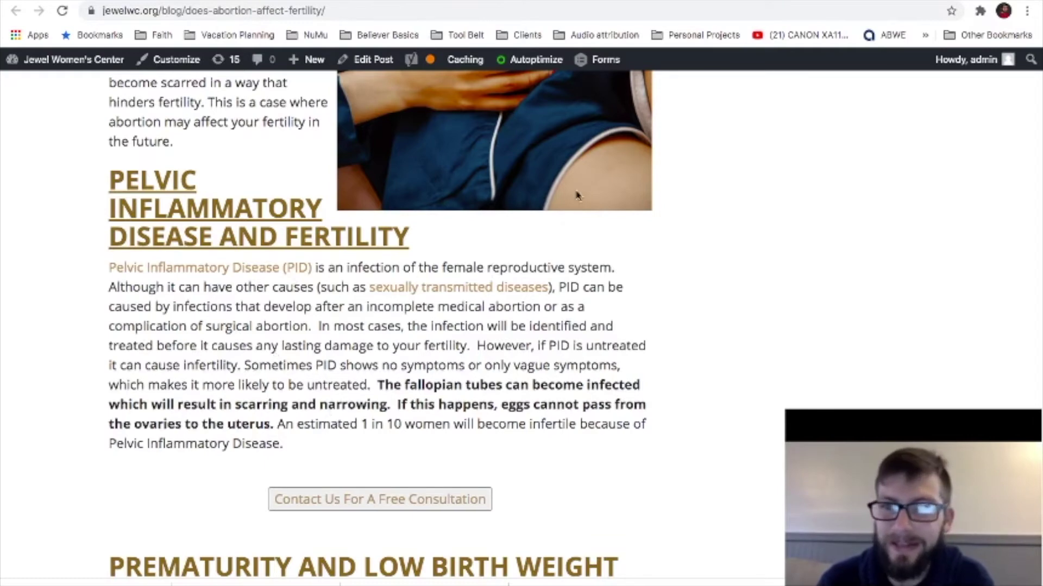
key("ctrl+Tab")
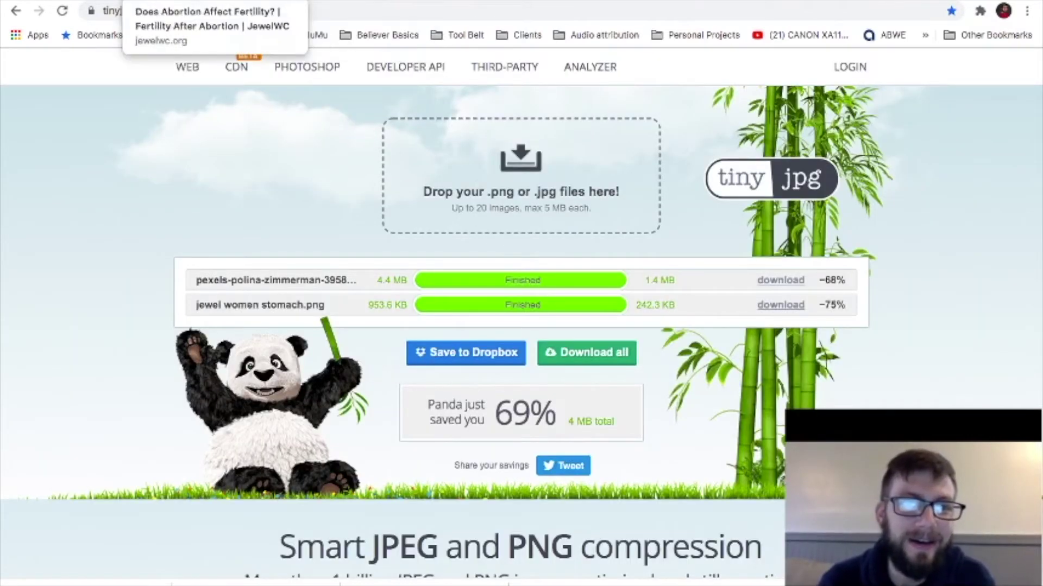
left_click(180, 2)
scroll(352, 203, "down", 1)
scroll(351, 203, "down", 1)
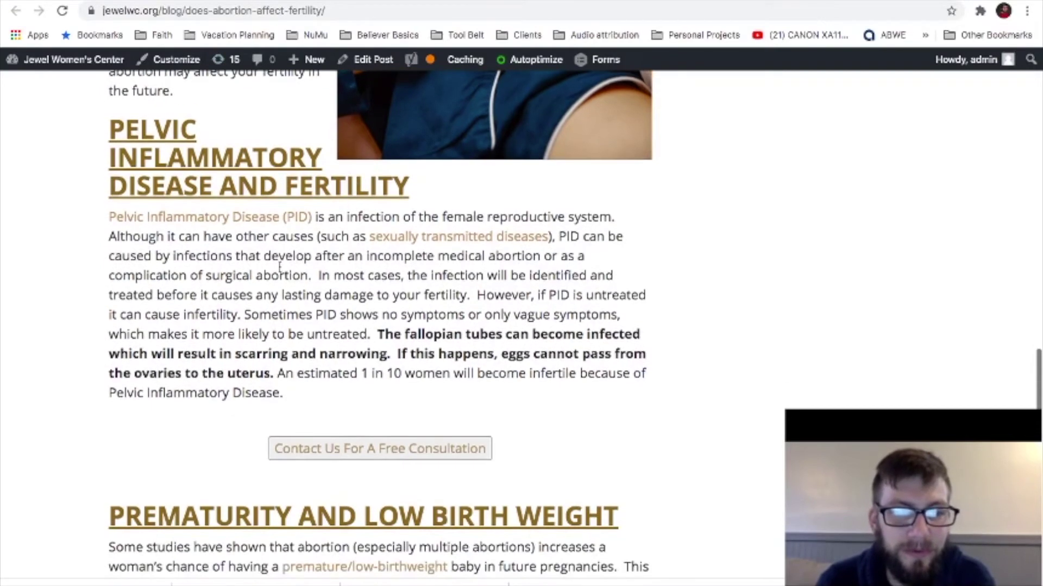
scroll(442, 347, "down", 2)
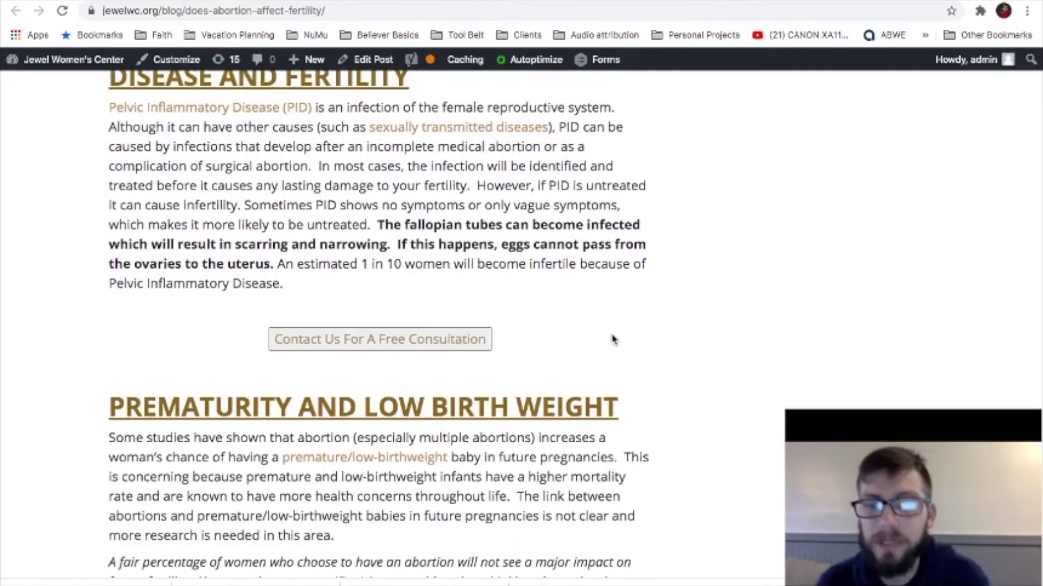
scroll(612, 339, "down", 5)
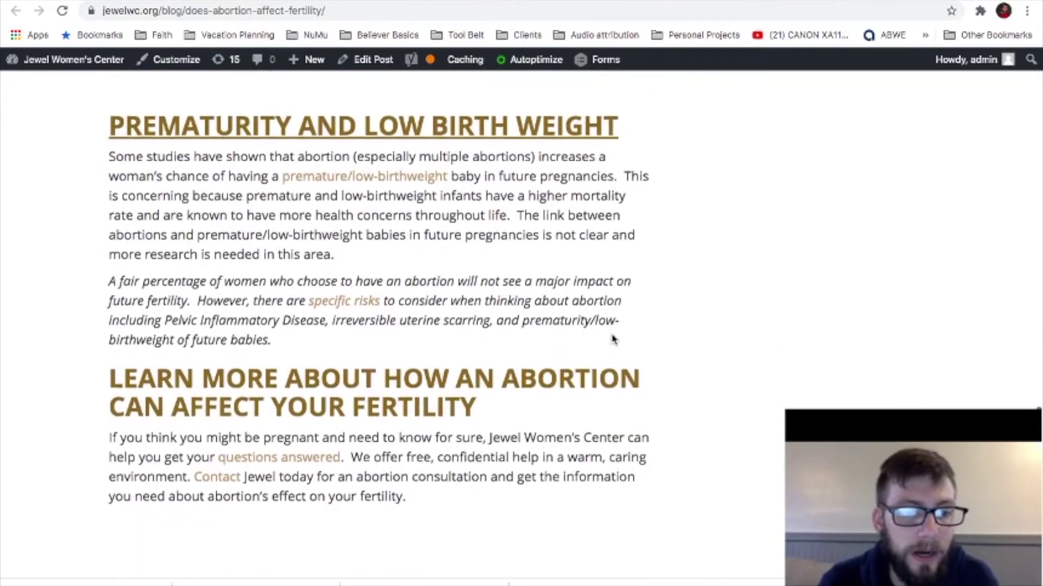
scroll(612, 339, "down", 2)
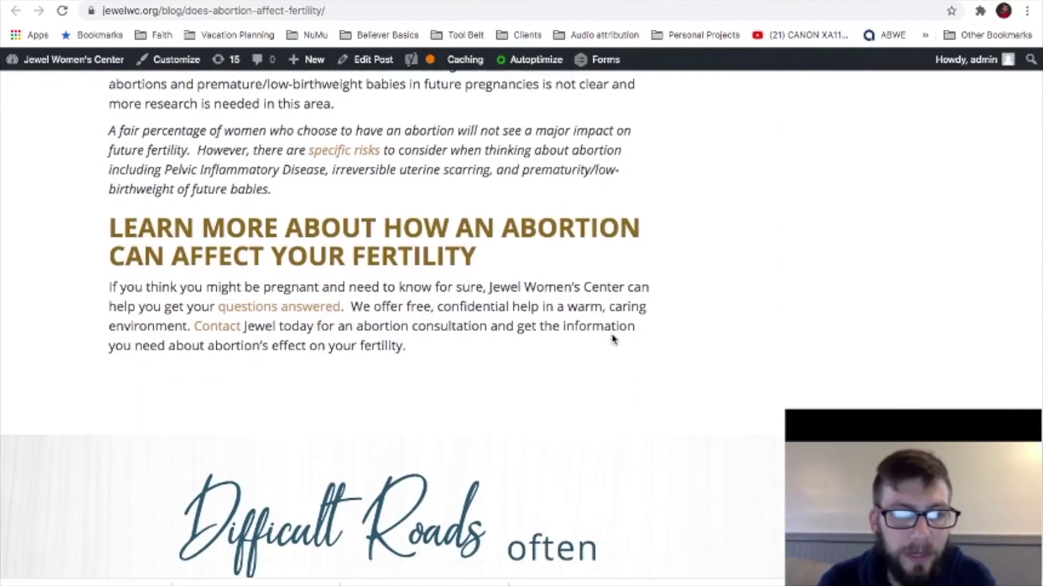
scroll(425, 237, "up", 3)
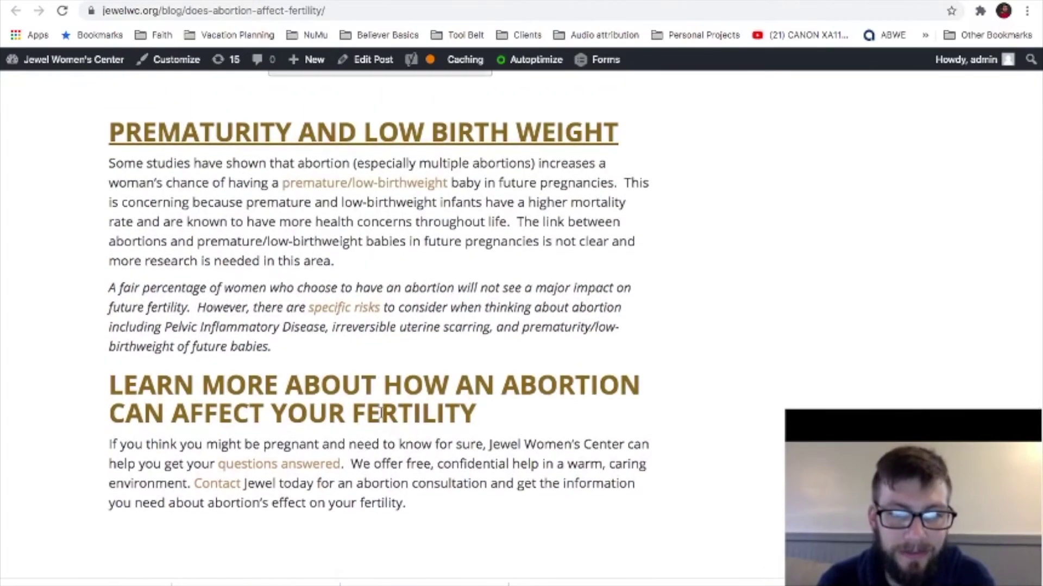
Open the post for editing and paste the underlined "AND" from the prematurity heading on a new line below the closing heading
left_click(365, 59)
scroll(539, 414, "down", 20)
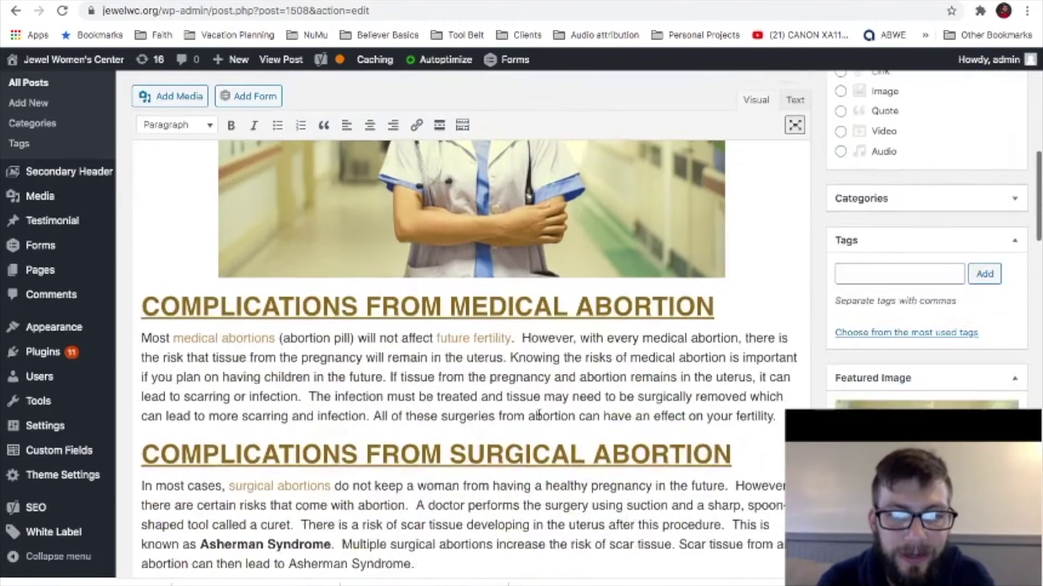
scroll(539, 415, "down", 15)
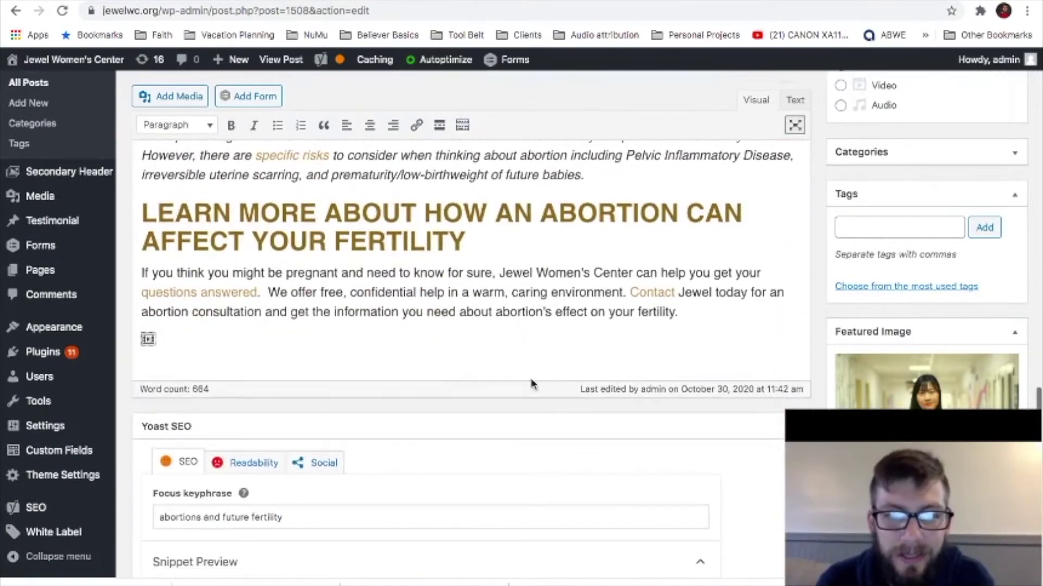
triple_click(422, 229)
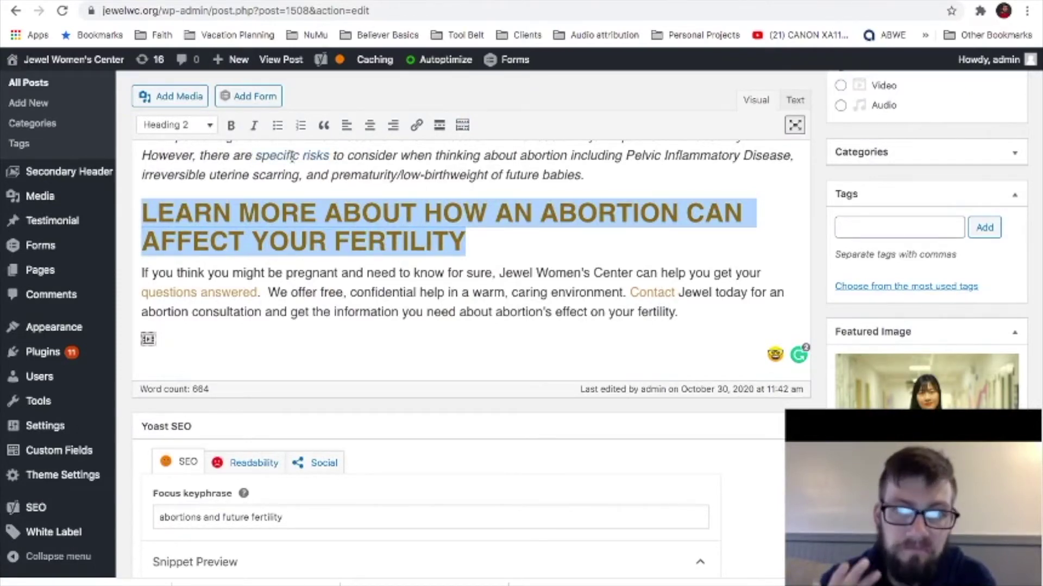
scroll(281, 234, "up", 3)
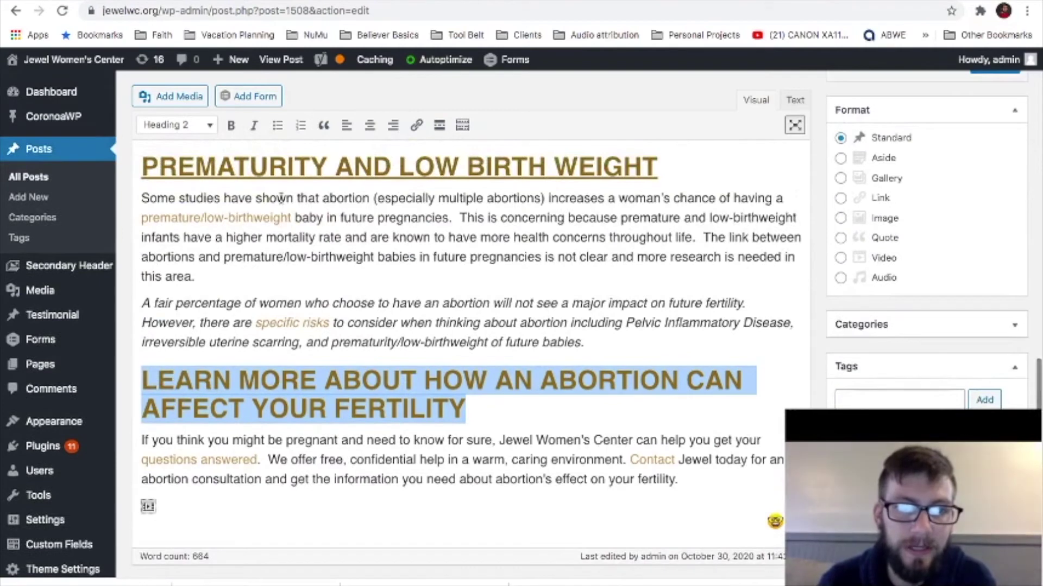
left_click(298, 177)
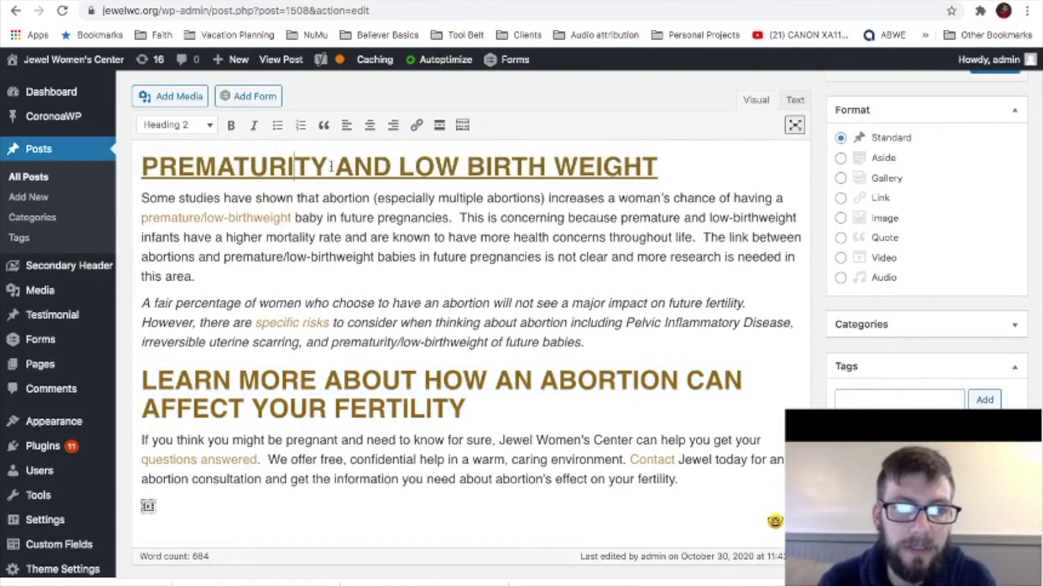
double_click(359, 167)
key("ctrl+c")
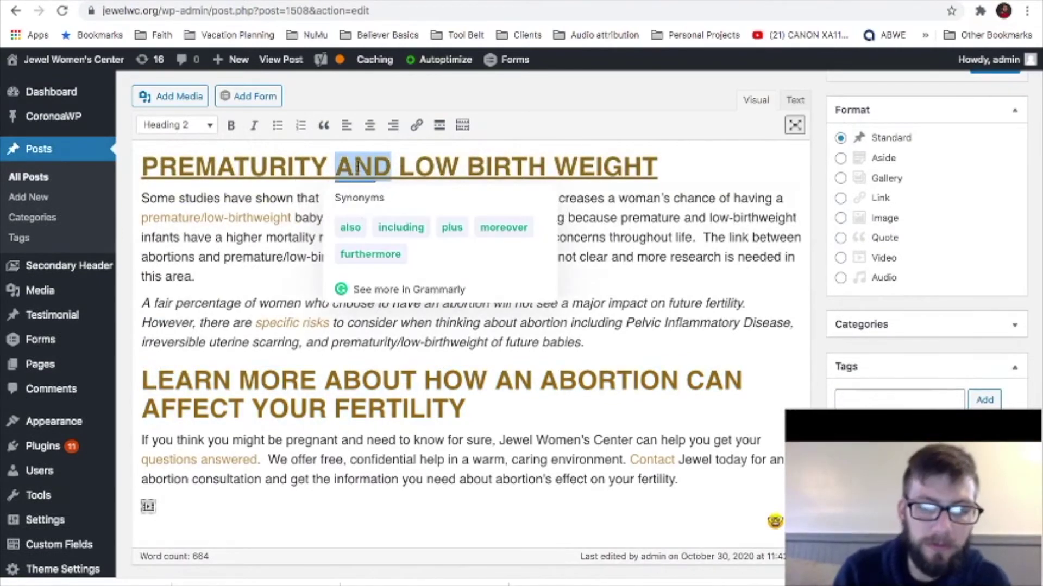
left_click(514, 405)
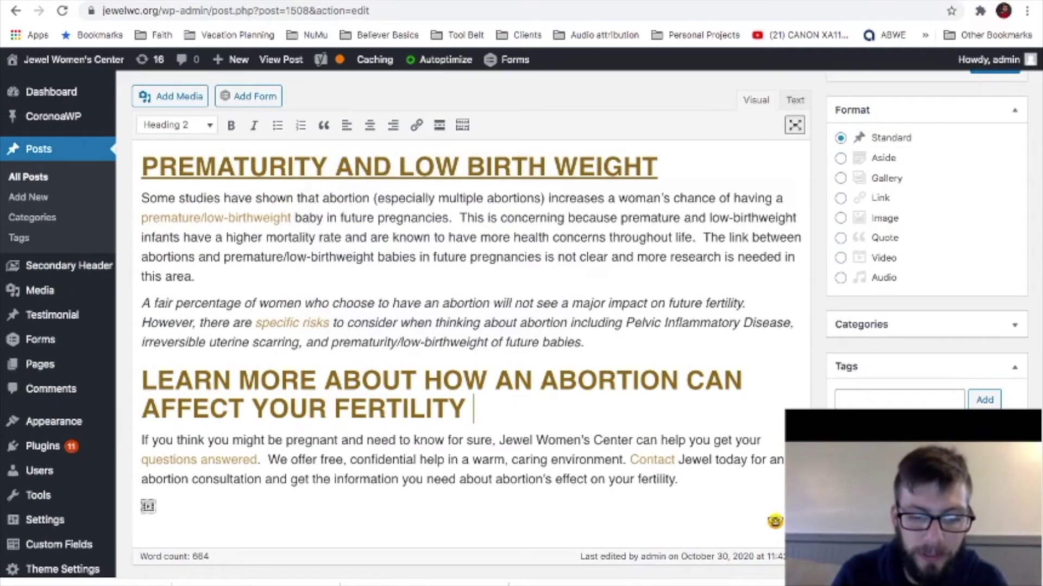
key("Return")
key("ctrl+v")
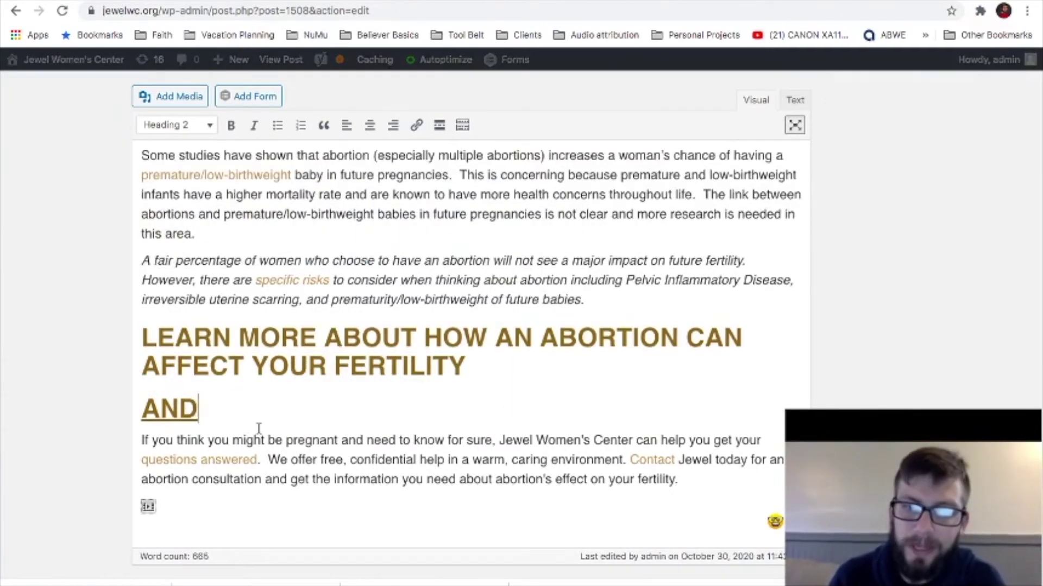
Write "LEARN MORE ABOUT HOW AN ABORTION CAN AFFECT YOUR FERTILITY" inside the pasted underlined word, removing its leading "A"
left_click(162, 408)
type("LEARN")
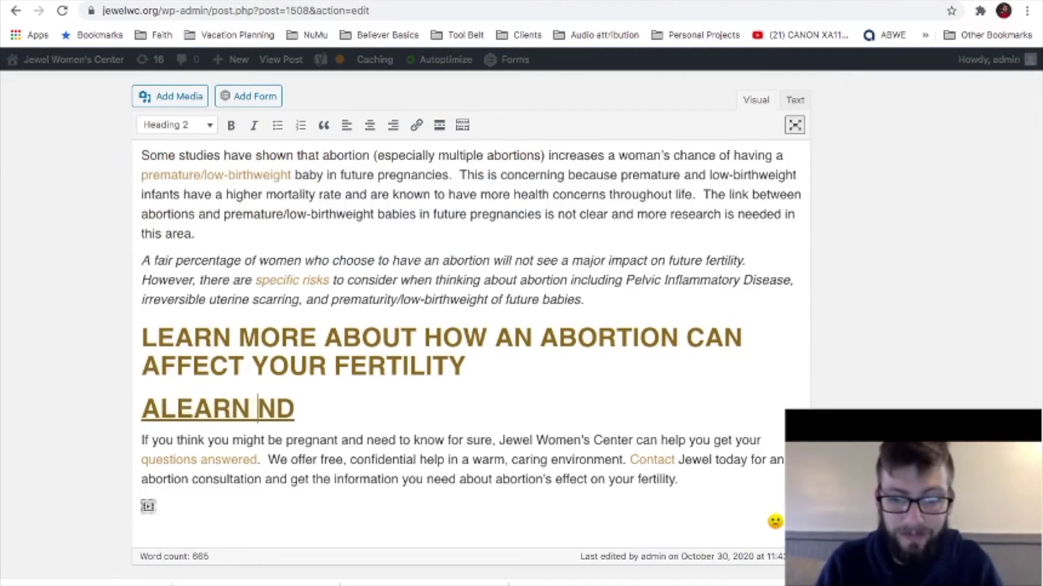
key("Home")
key("Delete")
key("ctrl+Right")
type("MORE")
type(" ABOUT ")
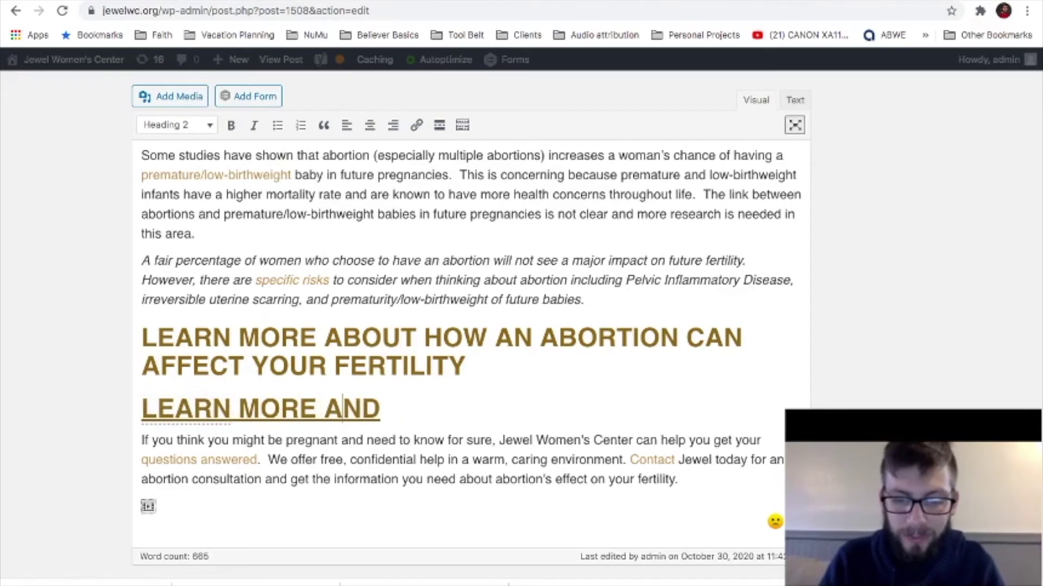
type("HOW ")
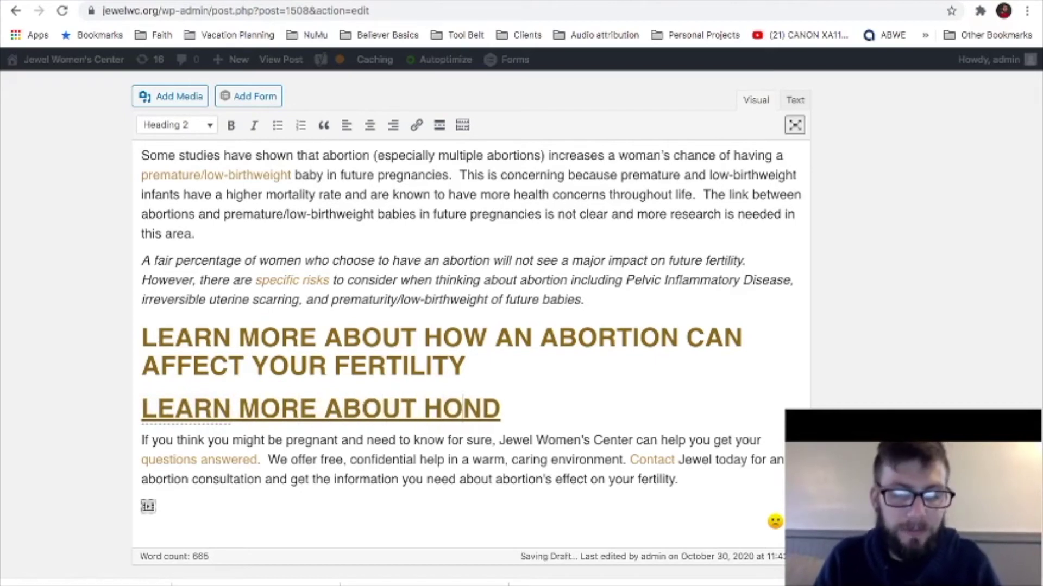
type("AN ")
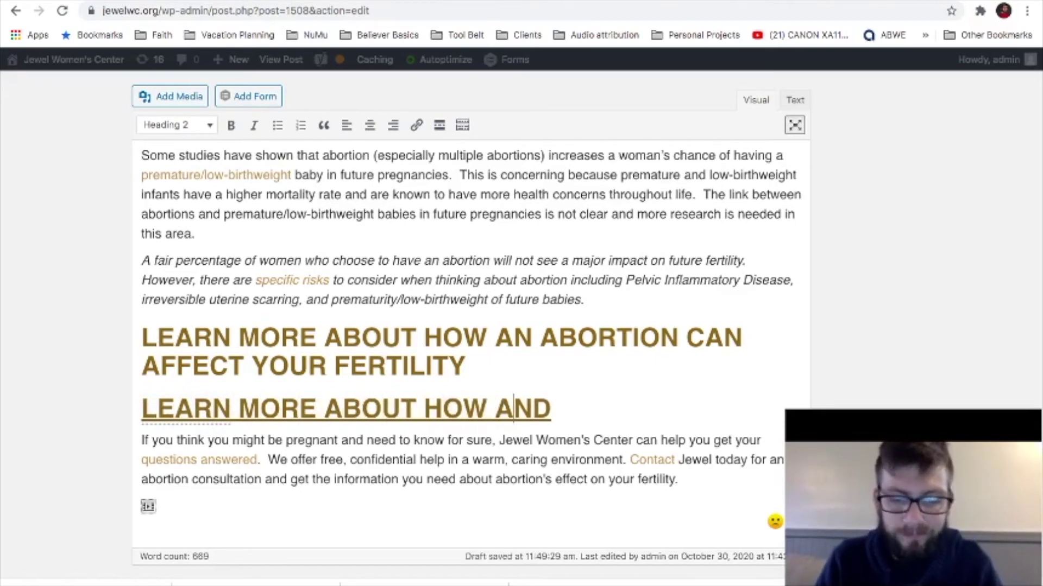
type("ABORTION")
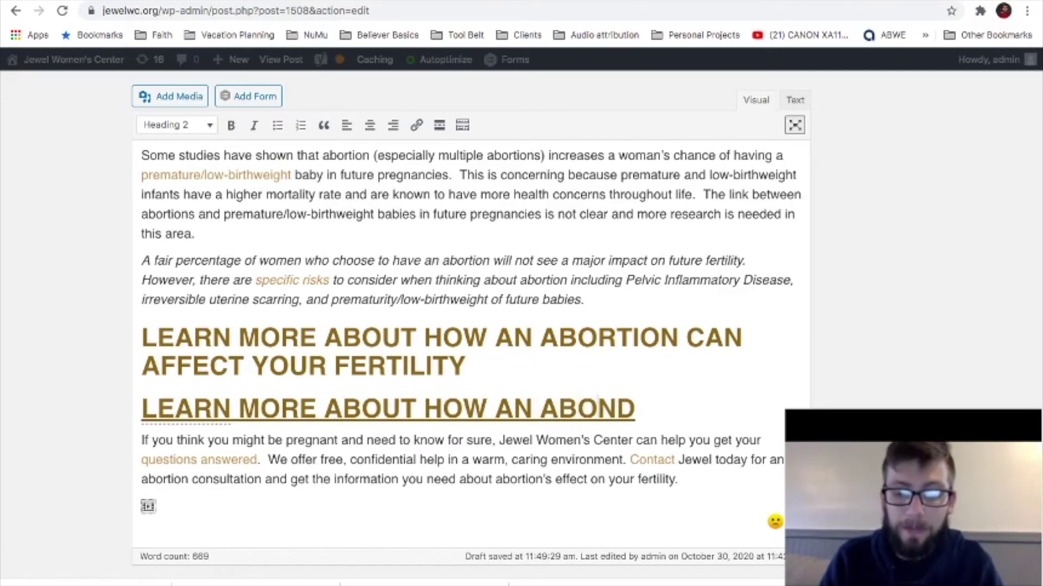
type(" C")
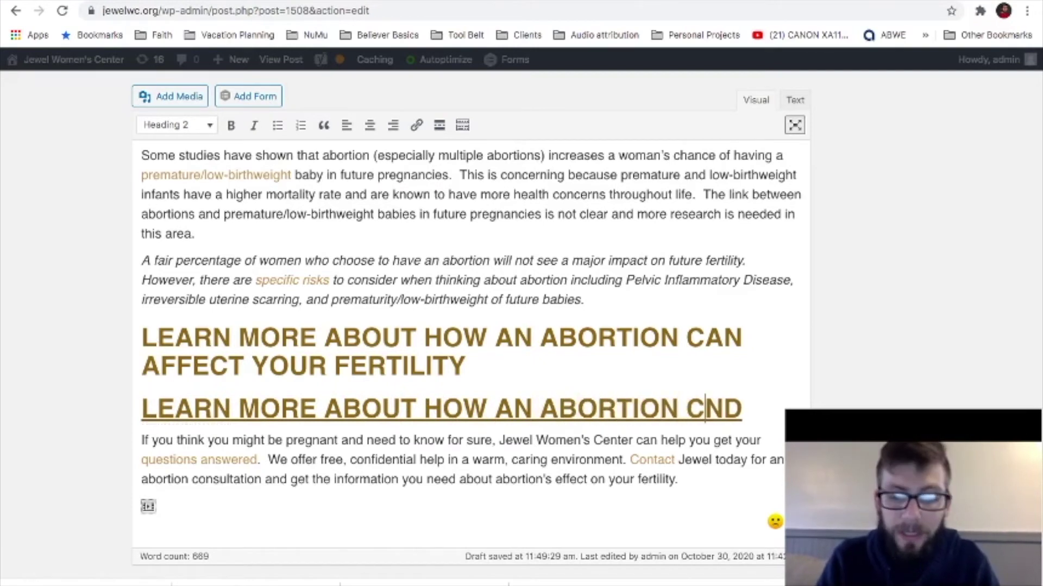
type("AN AFFECT ")
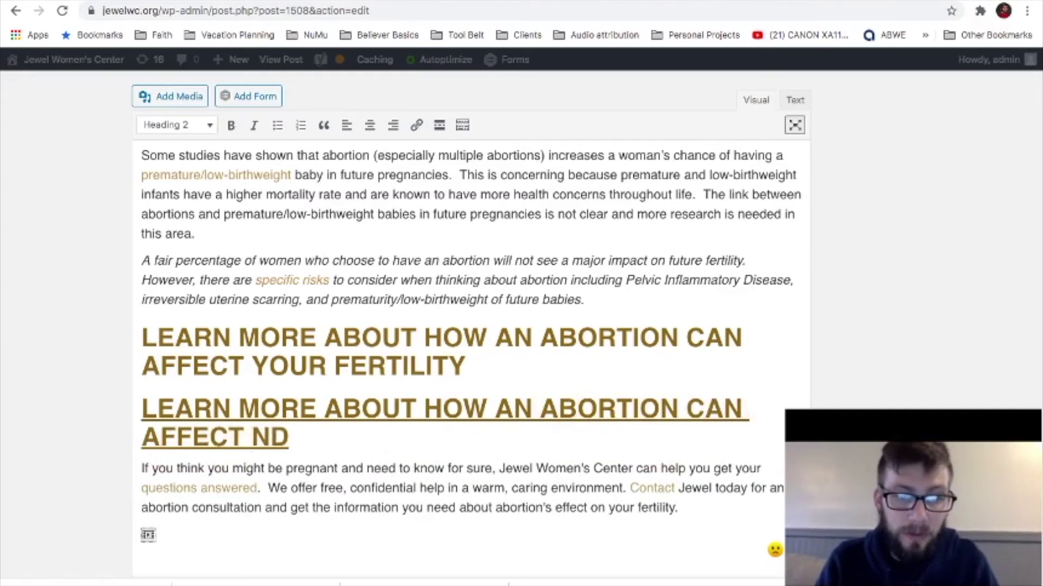
type("YOUR ")
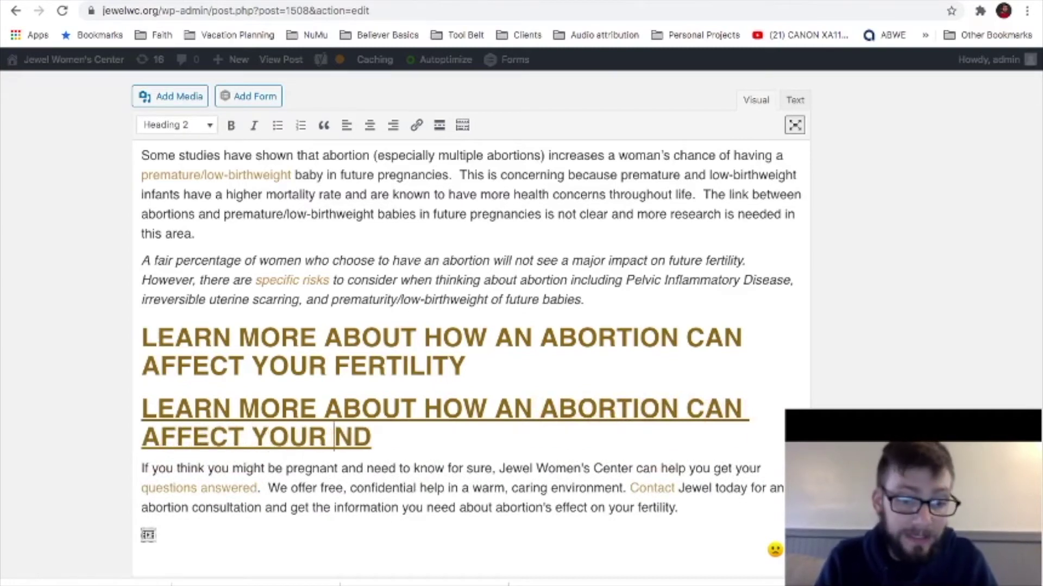
type("FERTILITY")
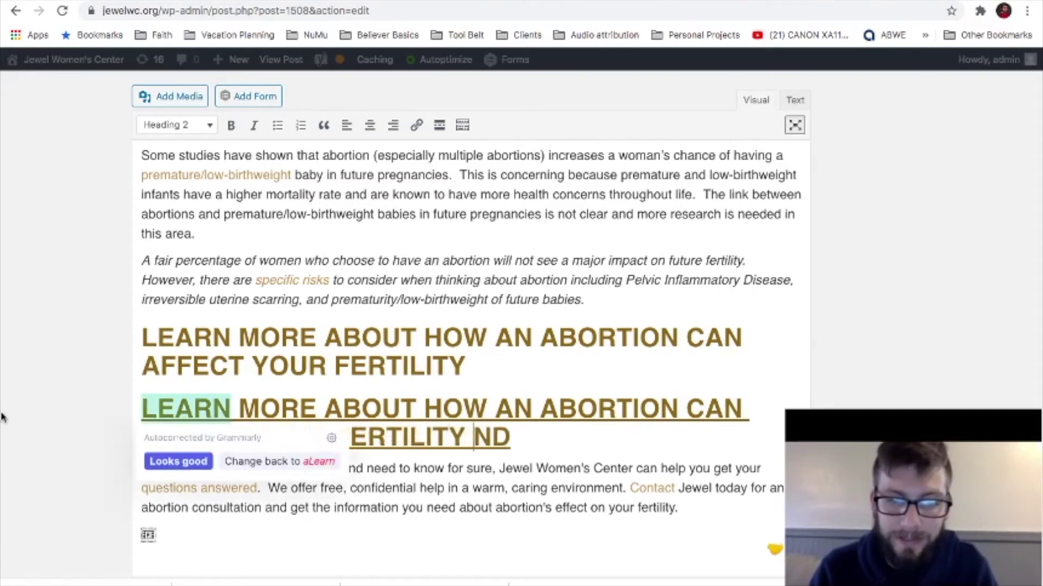
Remove the leftover letters "ND" from the end of the new underlined heading
left_click(519, 430)
key("BackSpace")
key("BackSpace")
key("BackSpace")
Delete the old heading without underline and its empty line above the underlined "LEARN MORE ABOUT HOW AN ABORTION CAN AFFECT YOUR FERTILITY"
left_click_drag(464, 367, 147, 327)
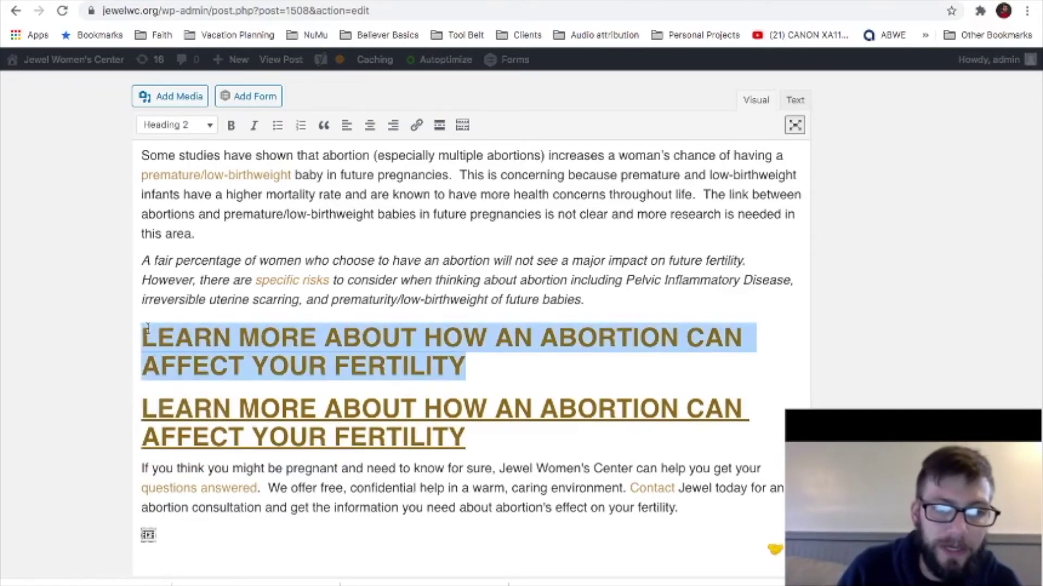
key("BackSpace")
key("BackSpace")
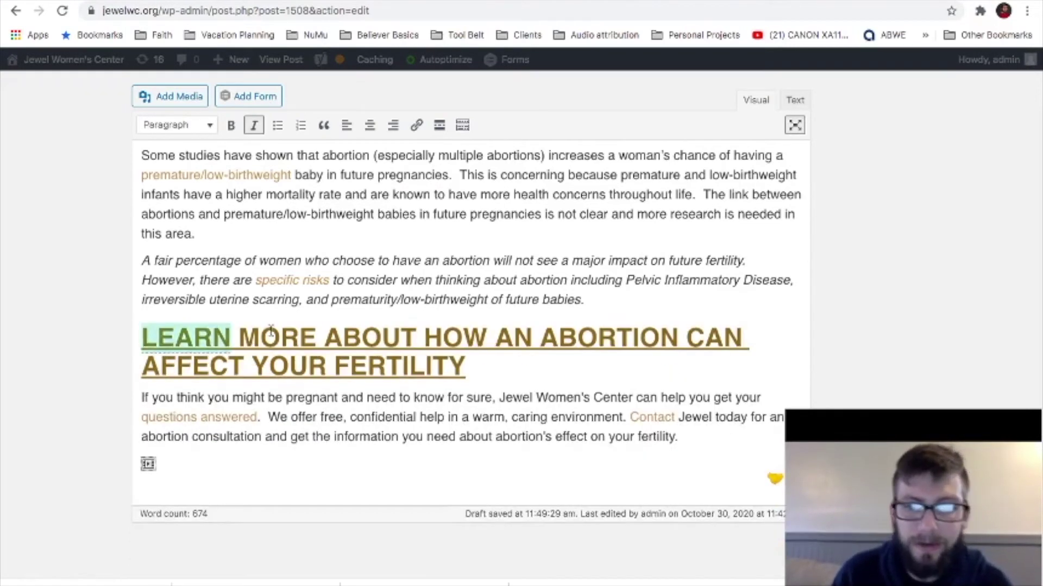
Switch to the Schema Markup Generator and review the BlogPosting fields, the available article types and the generated JSON-LD script
mouse_move(81, 505)
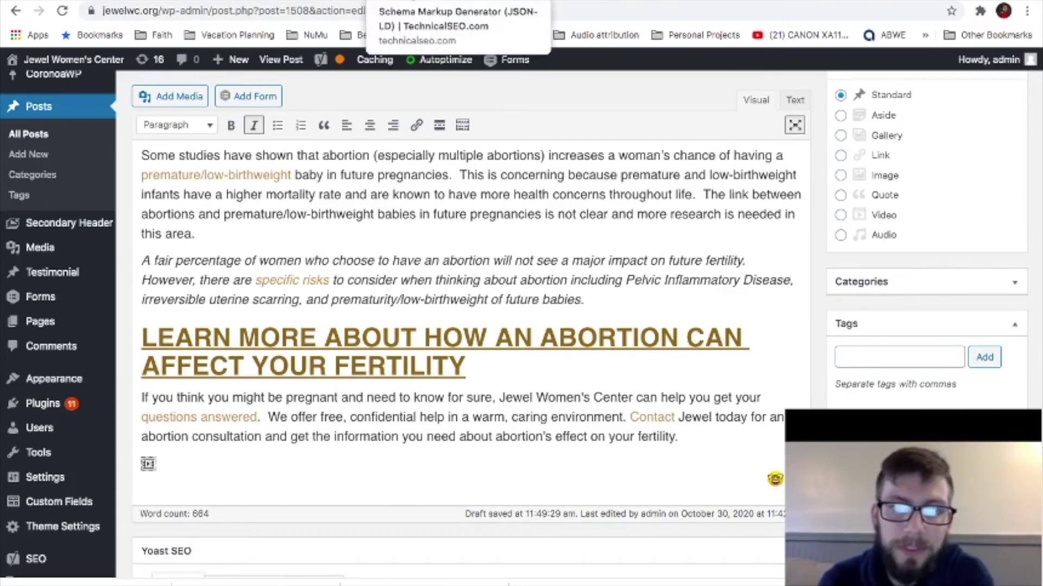
left_click(412, 1)
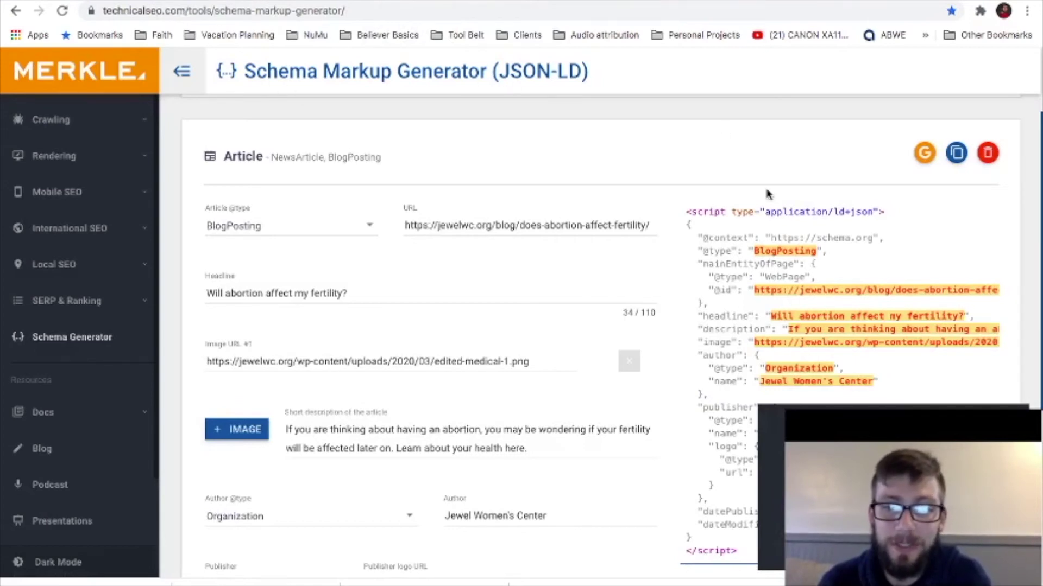
scroll(771, 231, "down", 1)
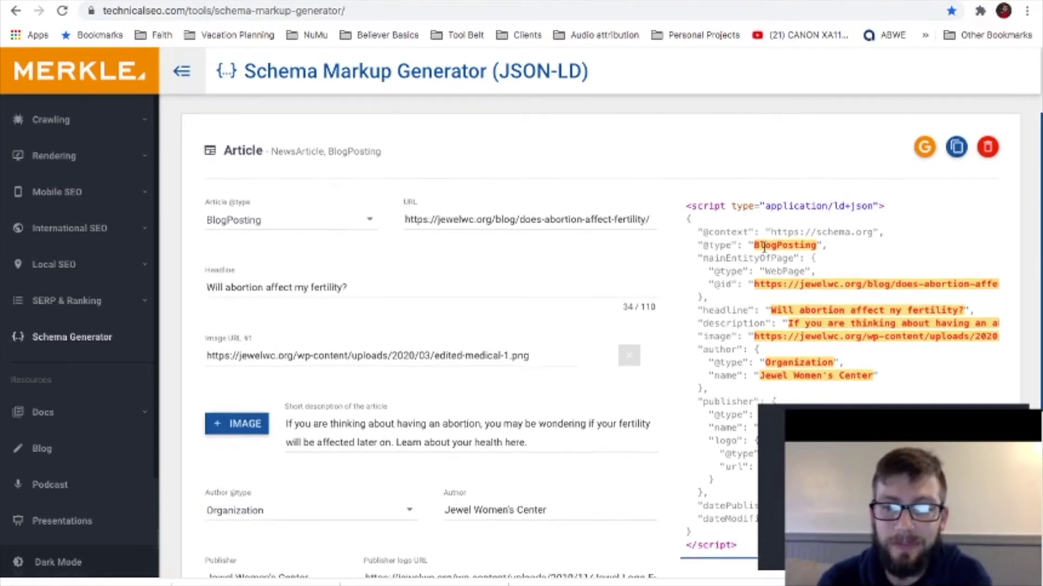
scroll(849, 348, "up", 1)
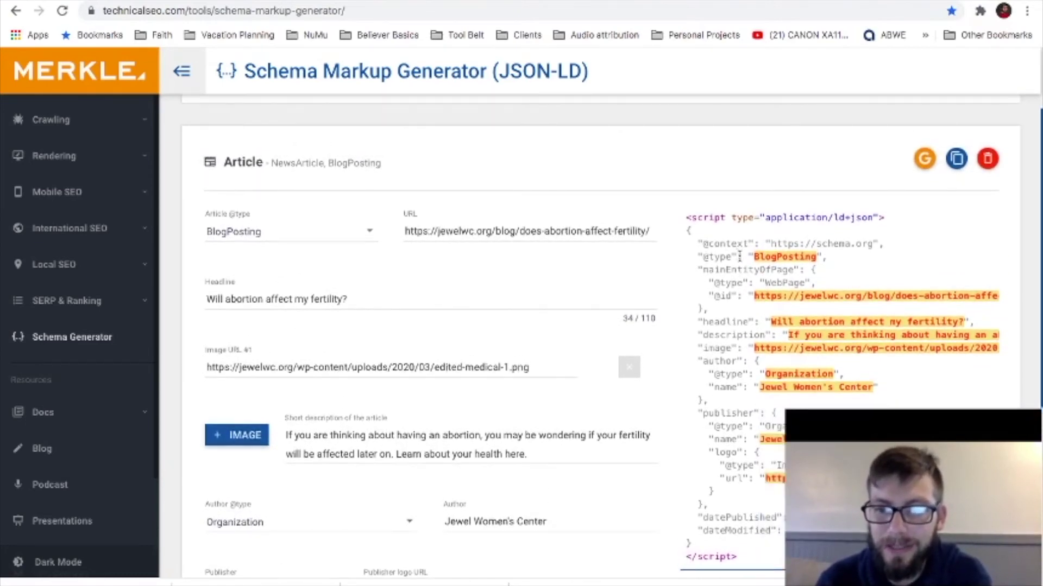
scroll(601, 337, "down", 2)
scroll(347, 250, "up", 3)
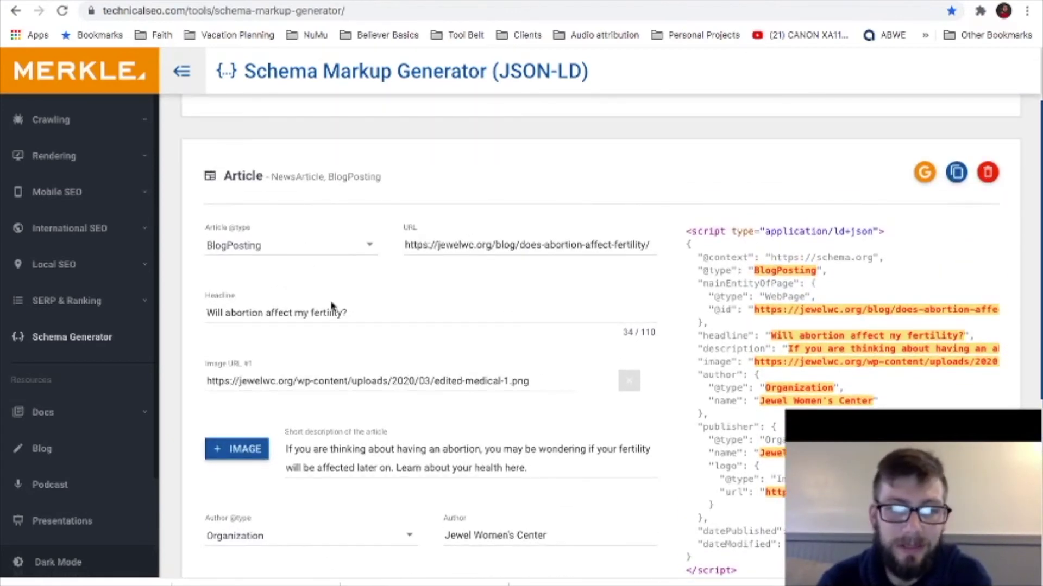
scroll(446, 369, "down", 1)
scroll(446, 370, "down", 2)
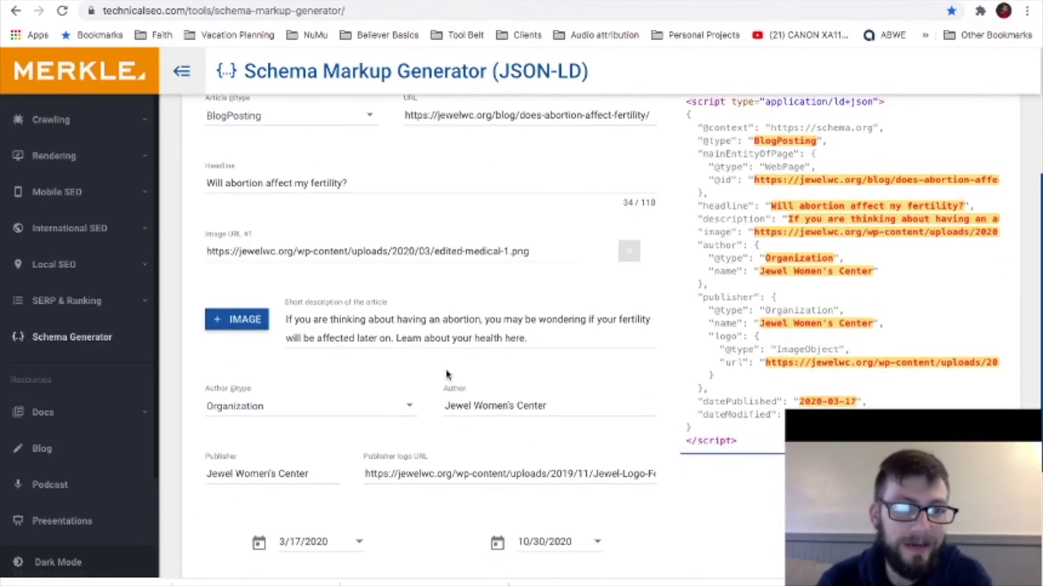
scroll(446, 372, "up", 3)
left_click(360, 282)
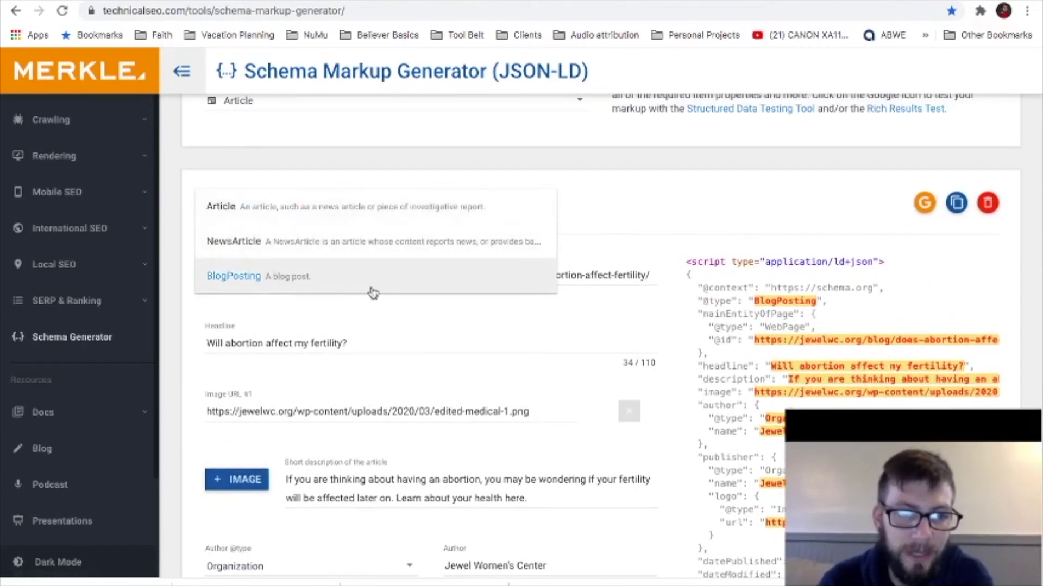
left_click(389, 337)
Change the generator's markup type to Recipe and select its entire JSON-LD script after examining the recipe fields
scroll(389, 337, "up", 1)
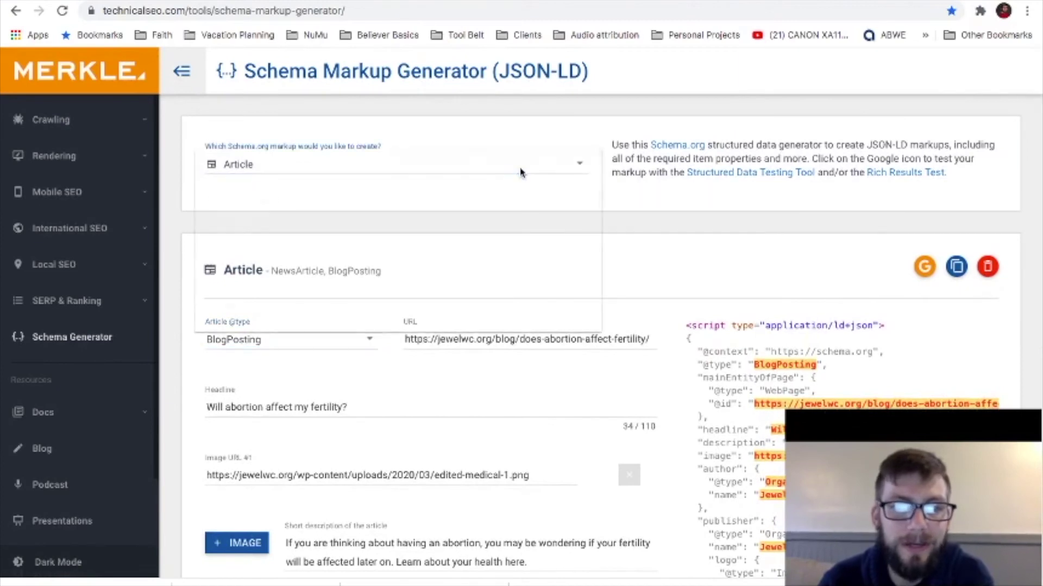
scroll(402, 193, "down", 5)
scroll(402, 193, "down", 2)
left_click(313, 261)
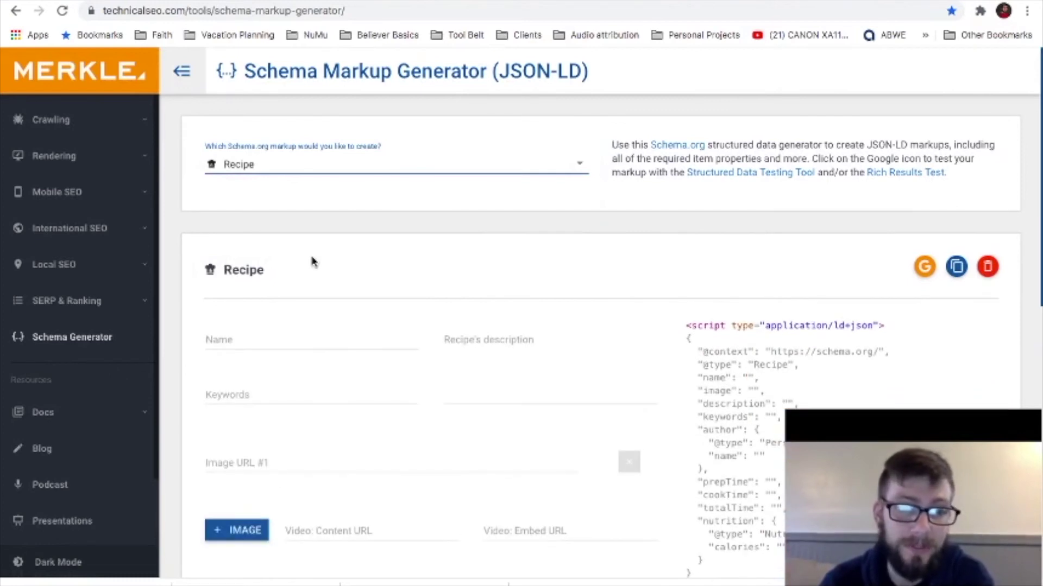
scroll(428, 272, "down", 2)
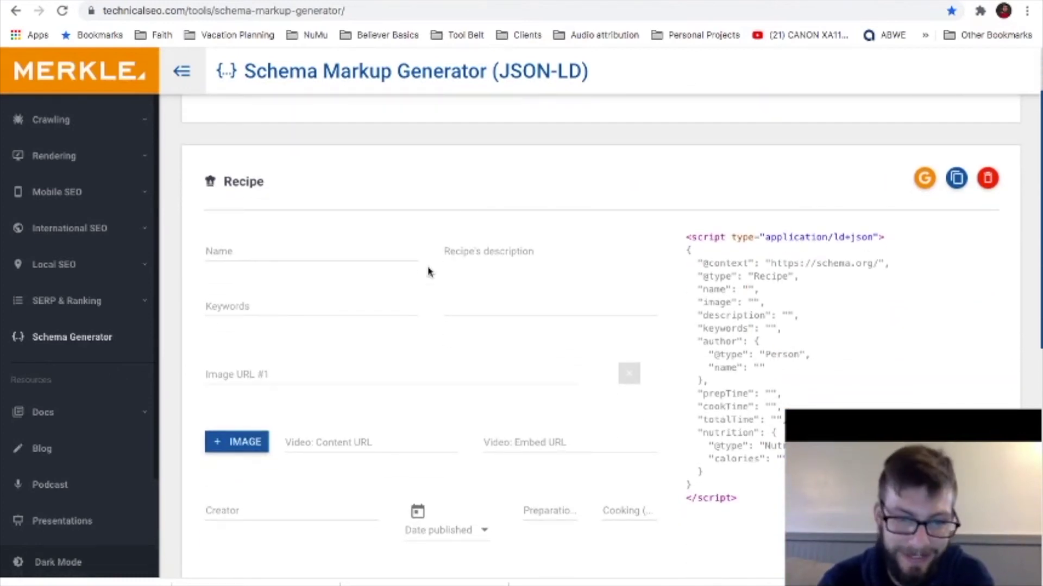
scroll(428, 272, "down", 7)
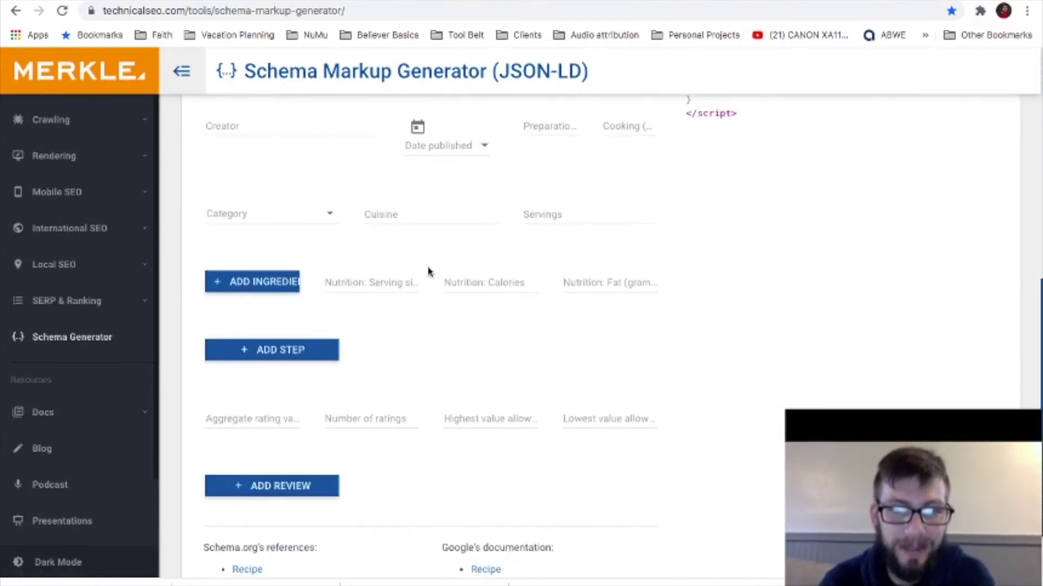
scroll(428, 272, "down", 2)
scroll(428, 272, "up", 10)
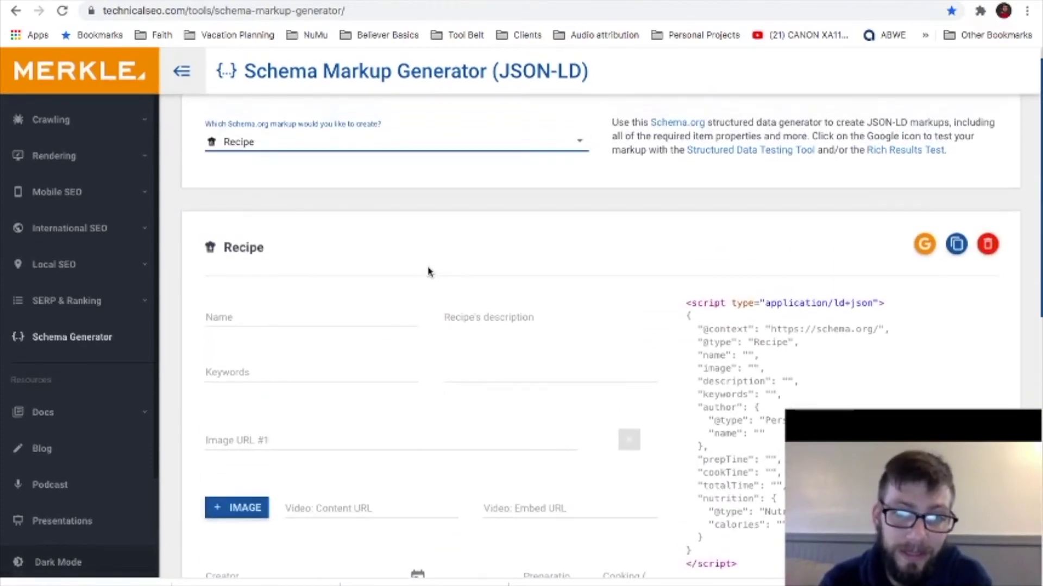
left_click(685, 307)
left_click_drag(685, 307, 736, 565)
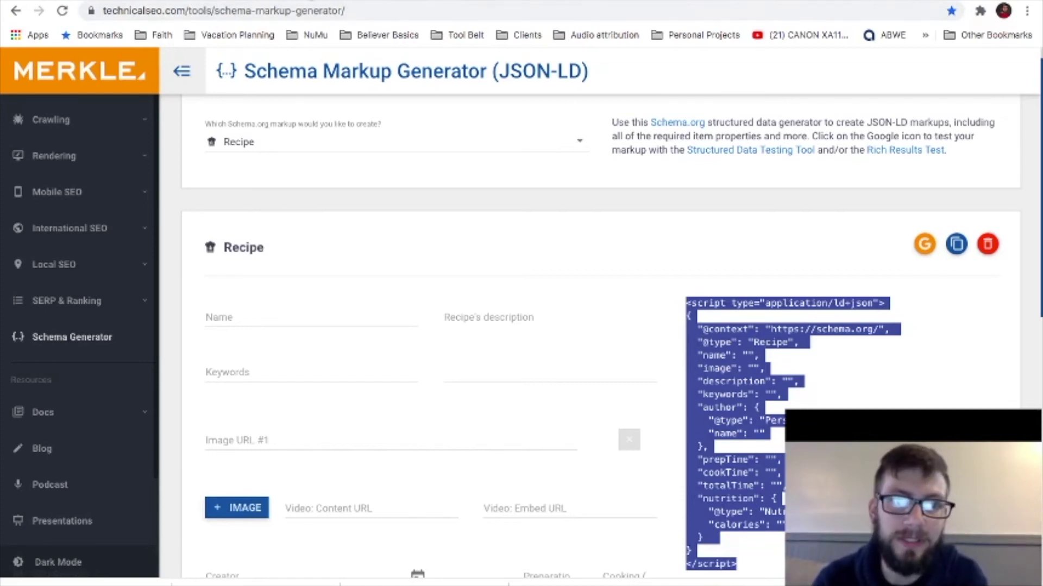
Return to the post editor and examine the word count and the sections from the closing heading up to the title
key("ctrl+Tab")
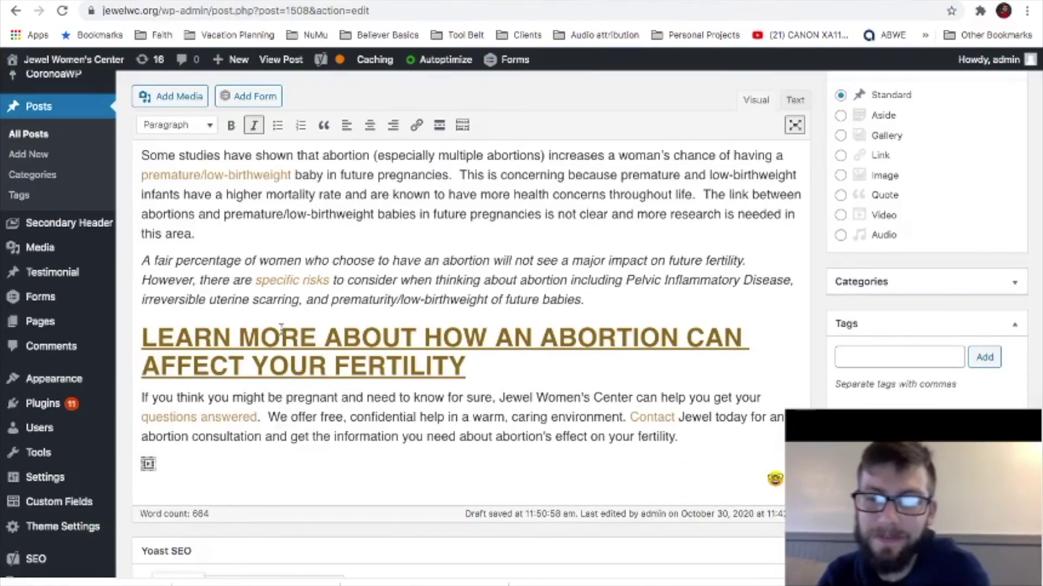
scroll(282, 328, "down", 2)
scroll(177, 458, "up", 2)
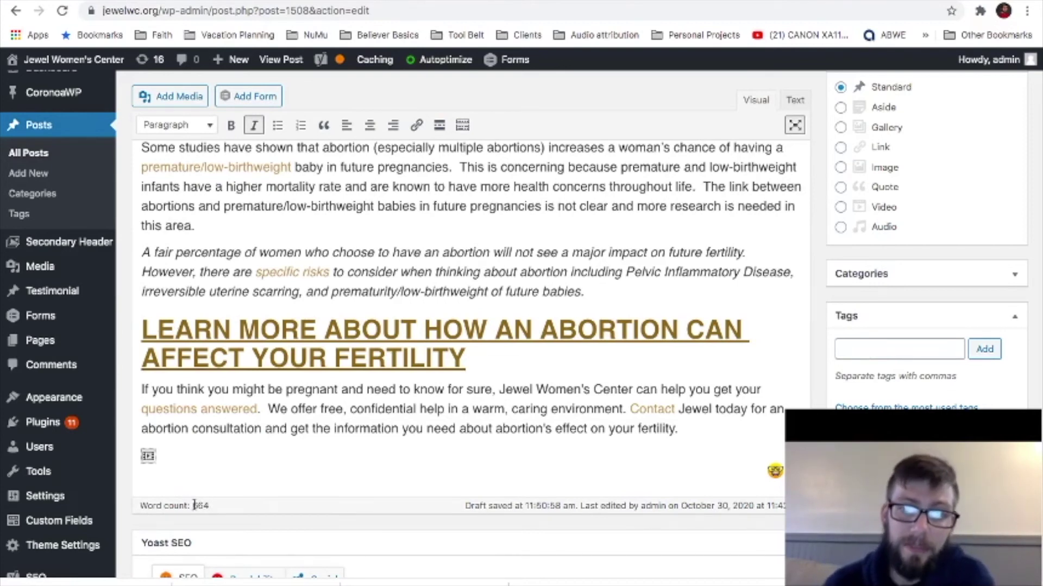
scroll(194, 504, "up", 20)
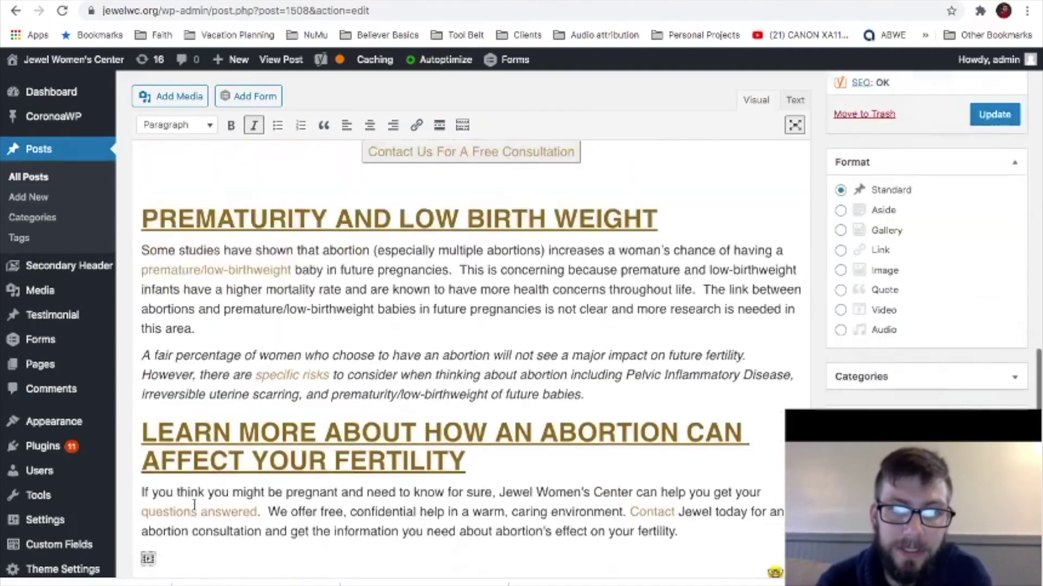
scroll(194, 504, "up", 10)
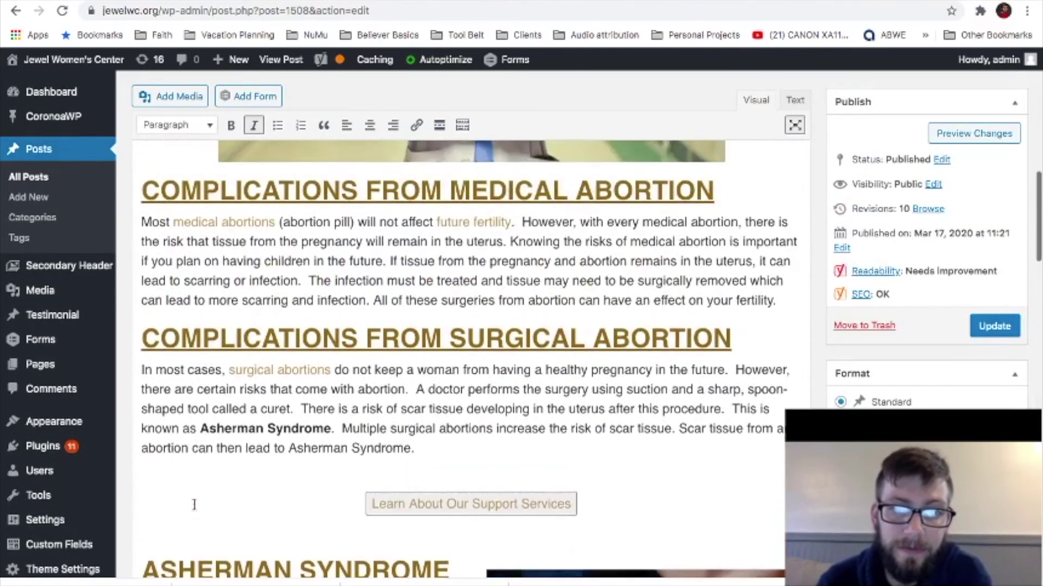
scroll(194, 504, "up", 5)
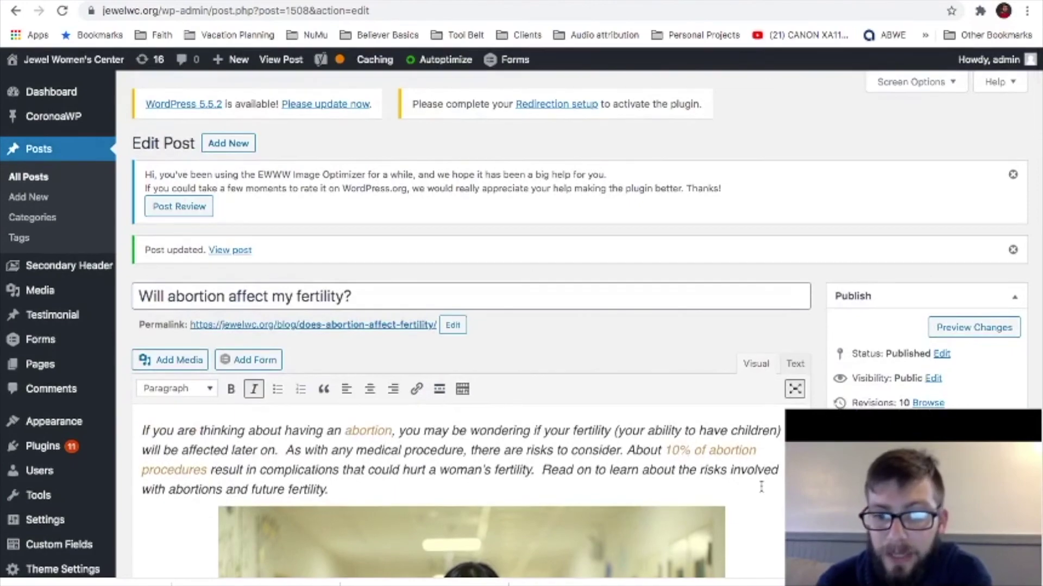
Review the draft's underlined headings, support services button and images from the introduction to the Pelvic Inflammatory Disease section
scroll(761, 487, "down", 10)
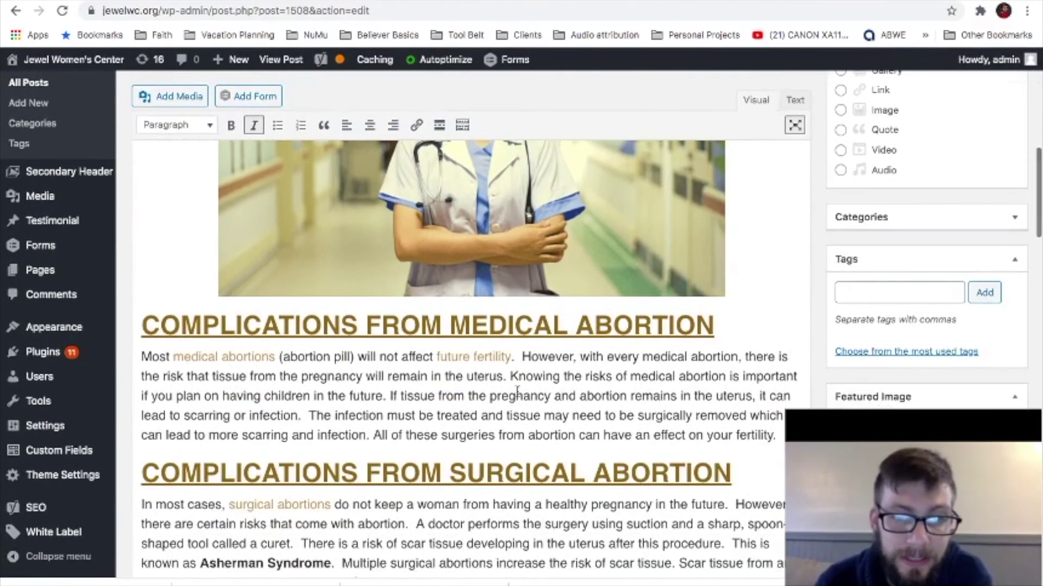
scroll(682, 429, "down", 7)
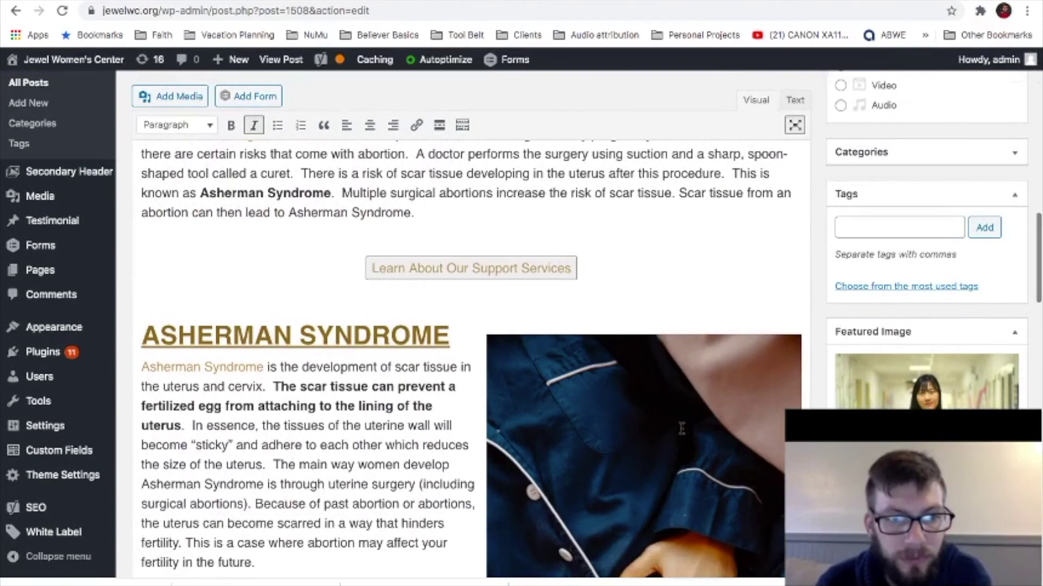
scroll(304, 463, "down", 3)
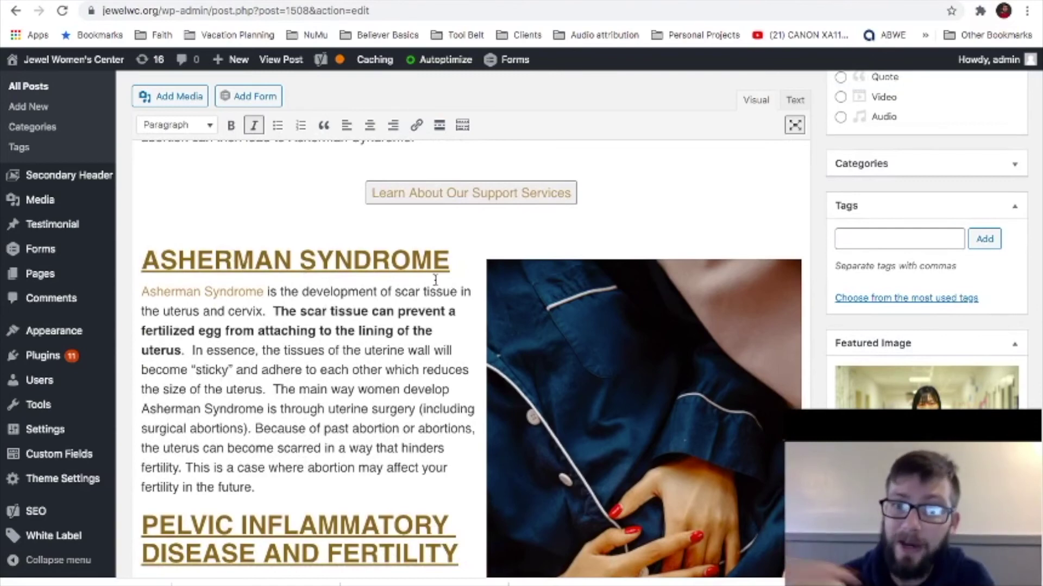
scroll(475, 334, "down", 6)
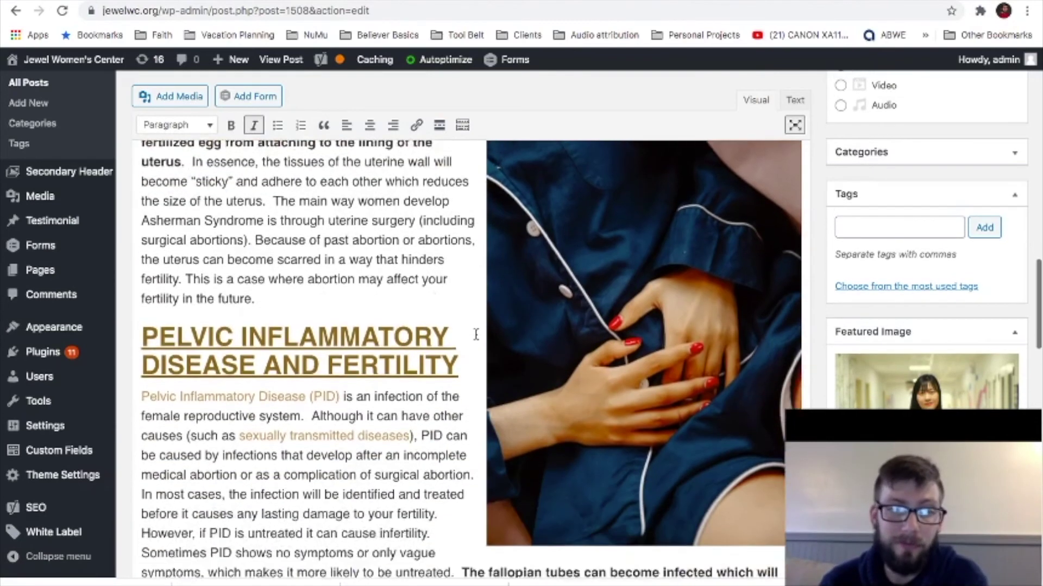
scroll(475, 334, "up", 7)
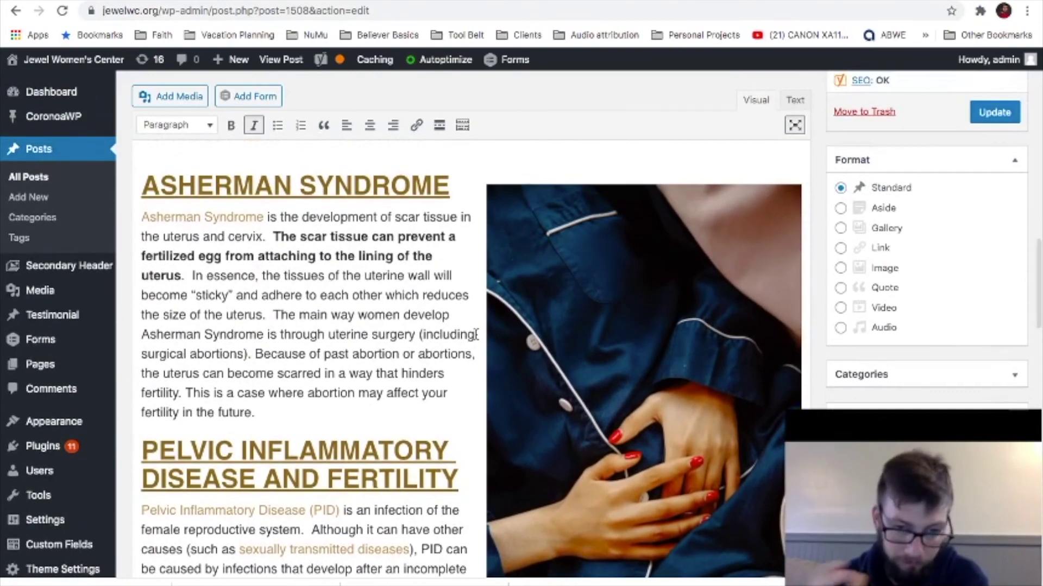
scroll(475, 334, "up", 10)
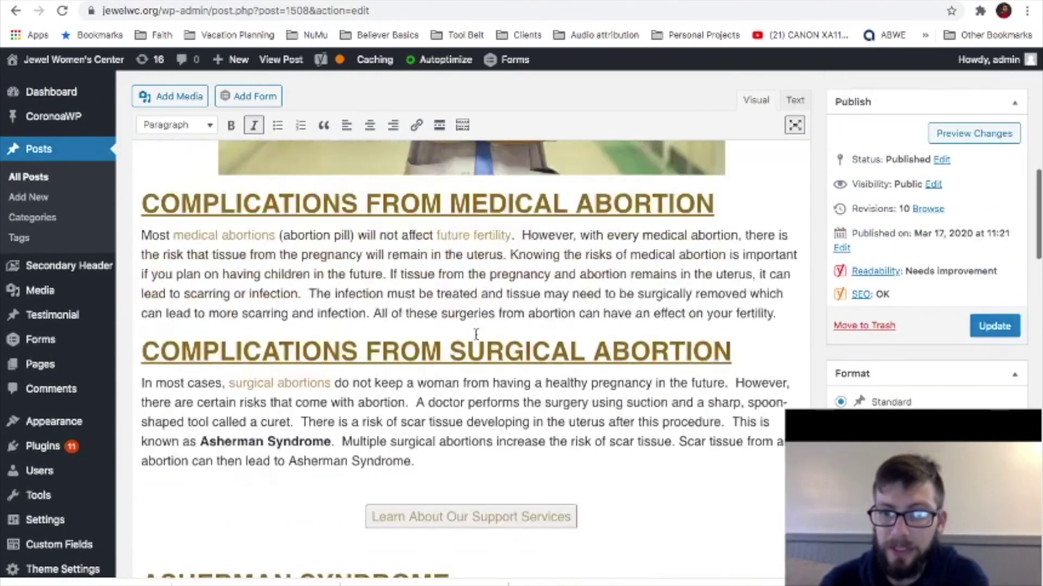
scroll(475, 334, "up", 8)
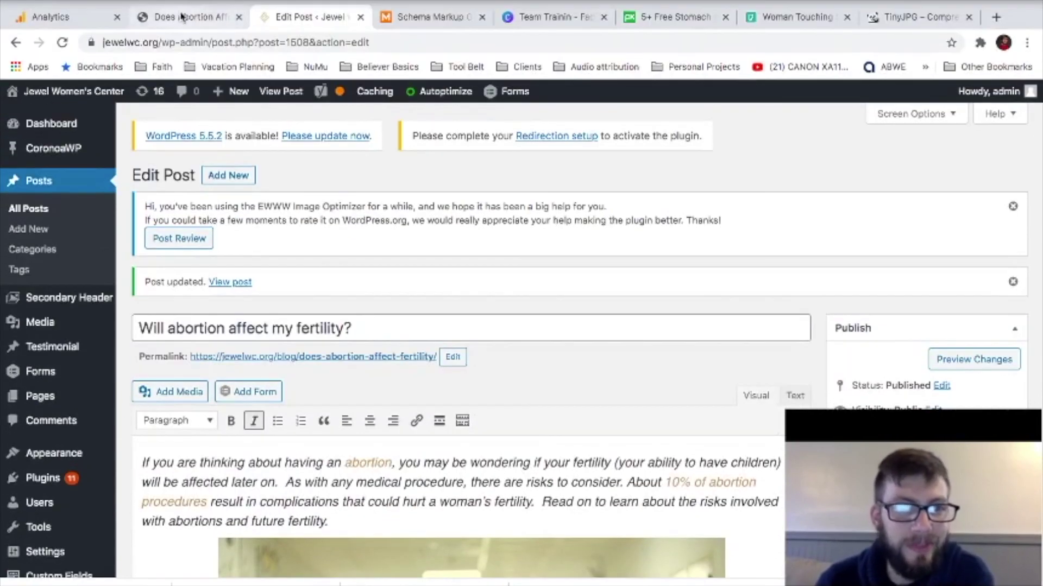
Switch to the live post and review its headings, consultation button and images from the closing section up to the title
left_click(183, 17)
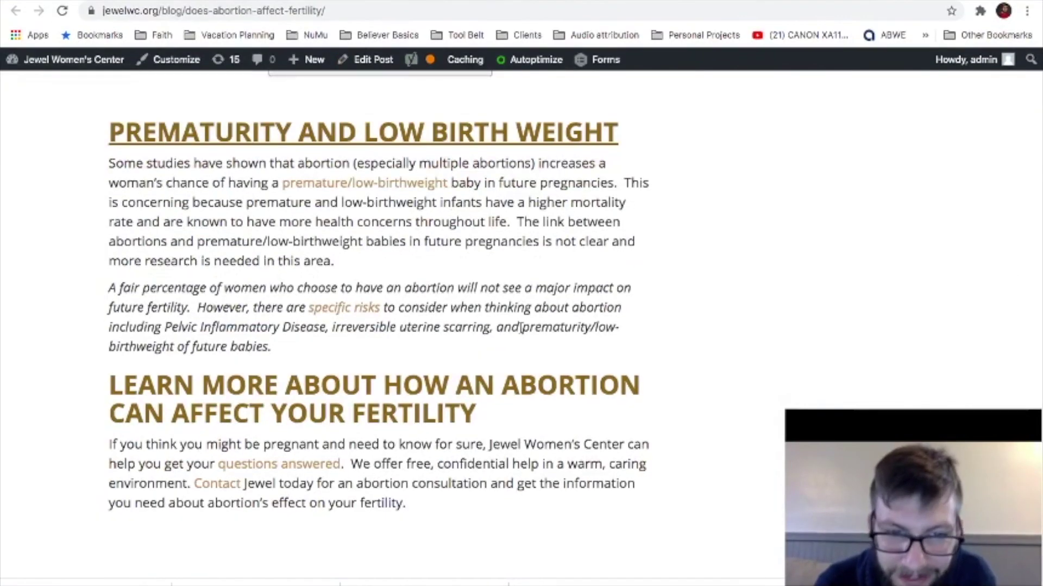
scroll(605, 413, "up", 12)
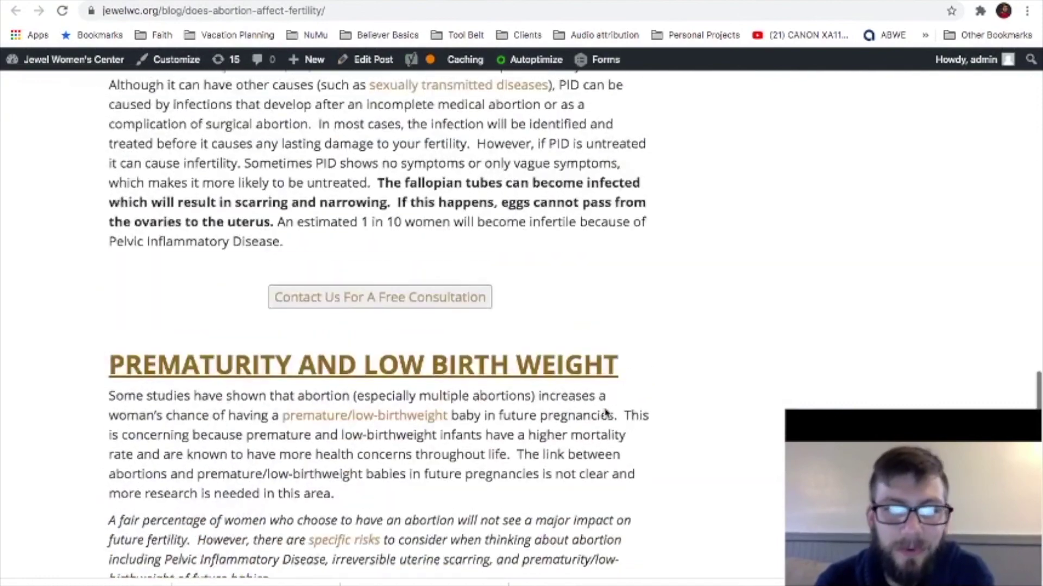
scroll(605, 414, "up", 8)
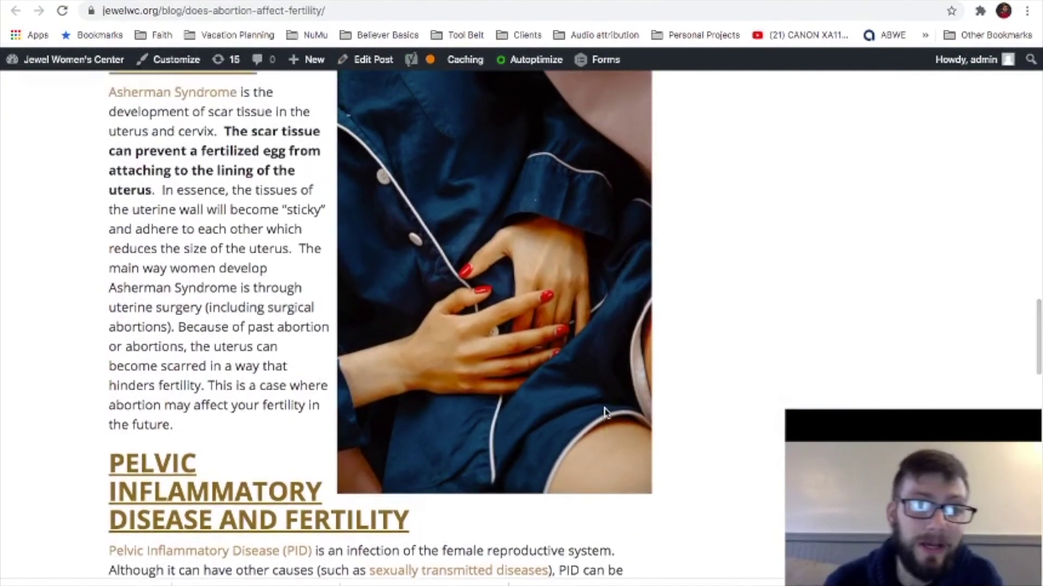
scroll(606, 414, "up", 6)
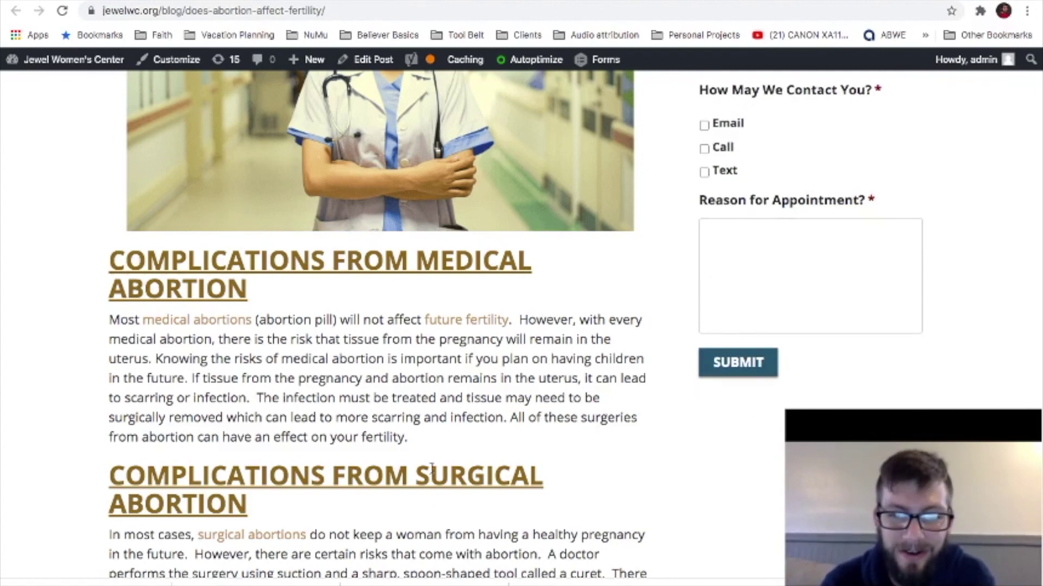
scroll(434, 467, "up", 10)
Look through the whole live post from the title to the page footer and return to its title
scroll(440, 426, "down", 1)
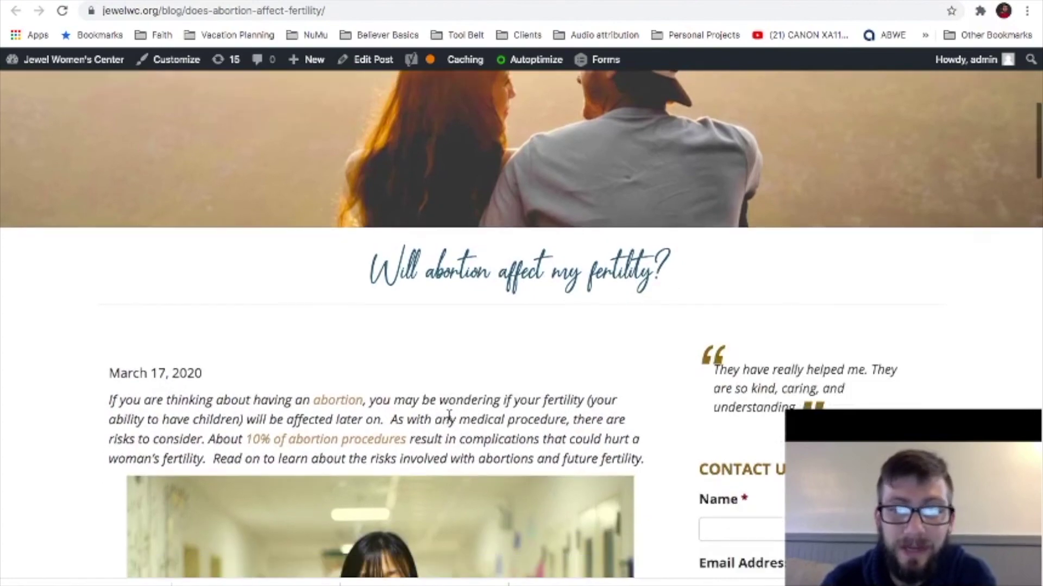
scroll(449, 416, "down", 15)
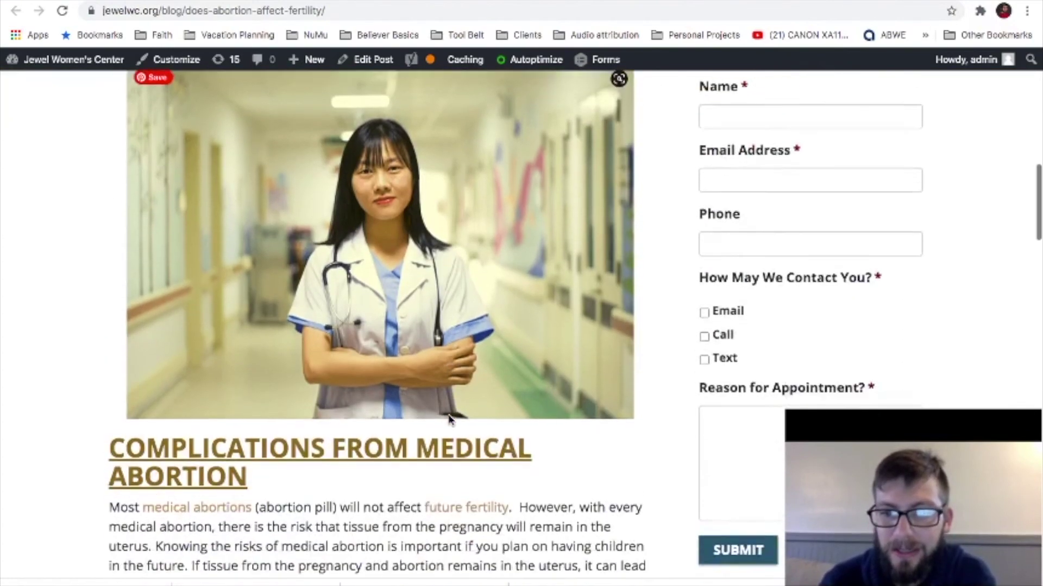
scroll(448, 420, "down", 15)
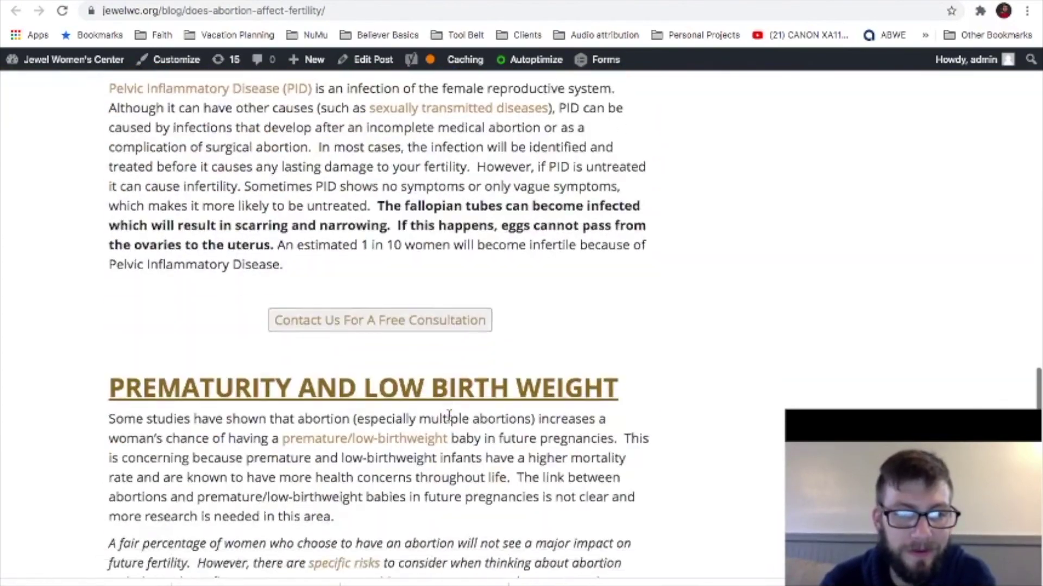
scroll(448, 416, "down", 2)
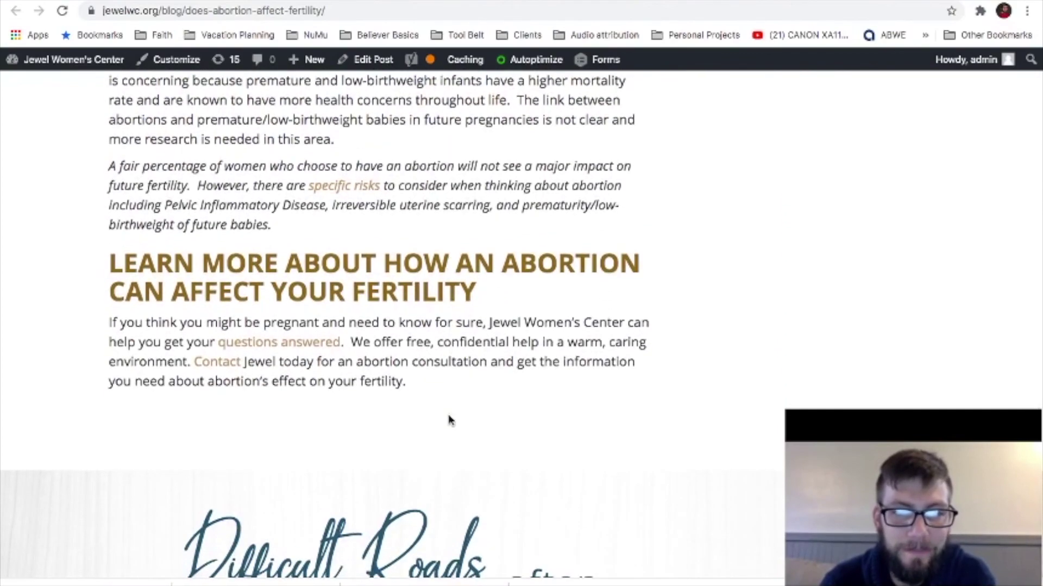
scroll(449, 420, "down", 7)
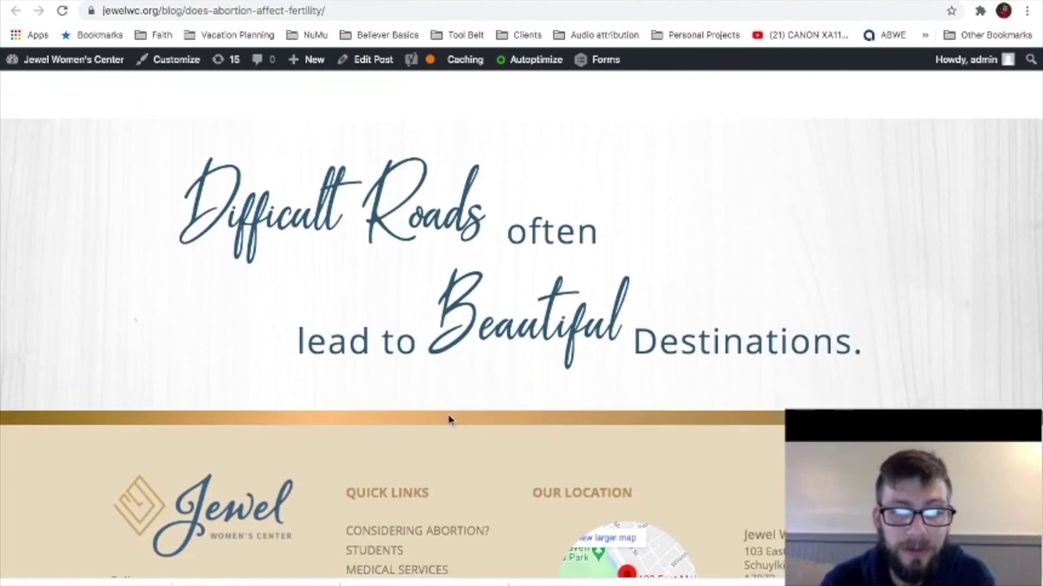
scroll(448, 420, "up", 8)
scroll(448, 420, "up", 20)
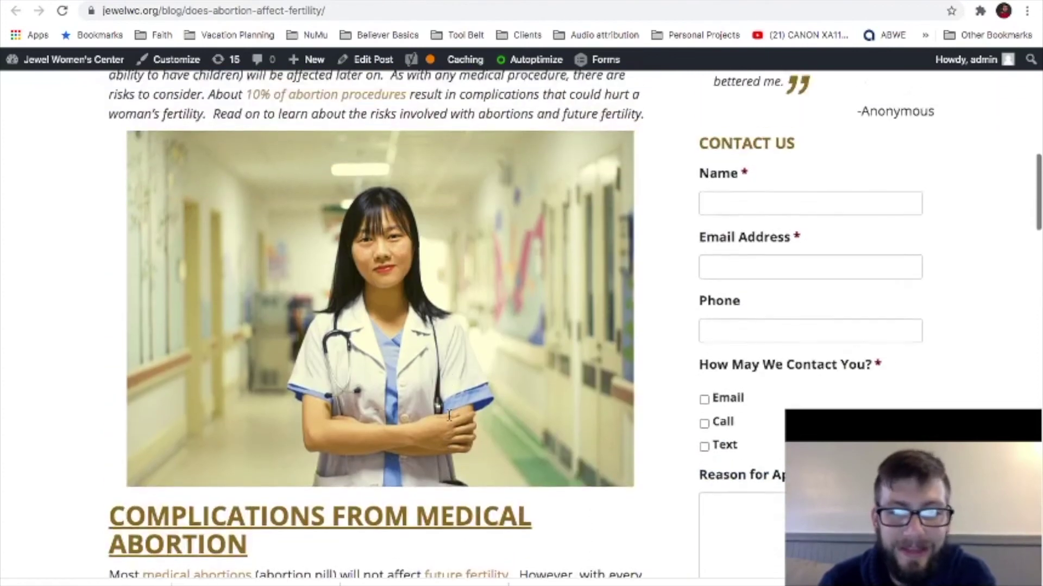
scroll(448, 420, "up", 4)
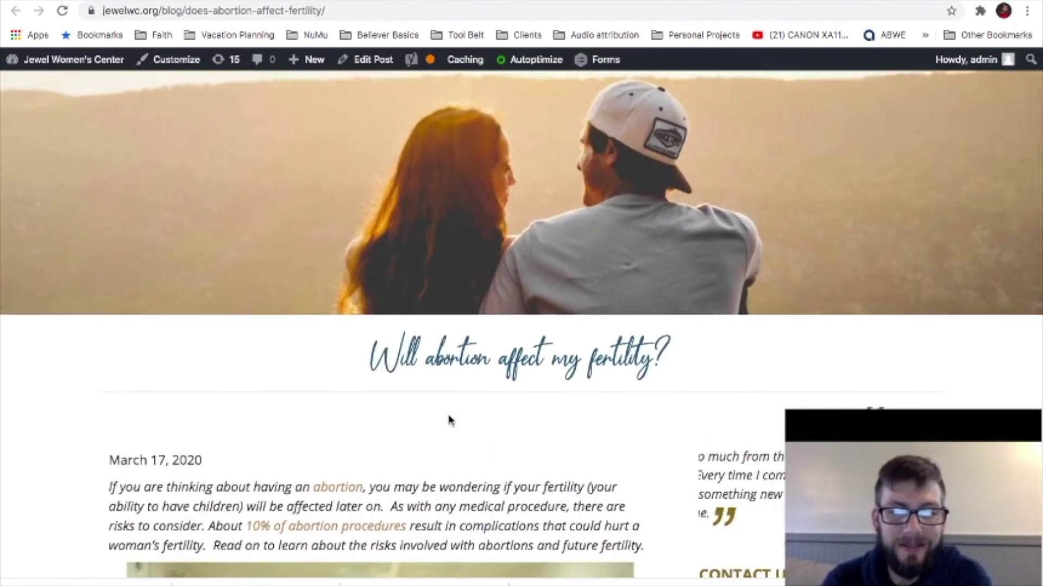